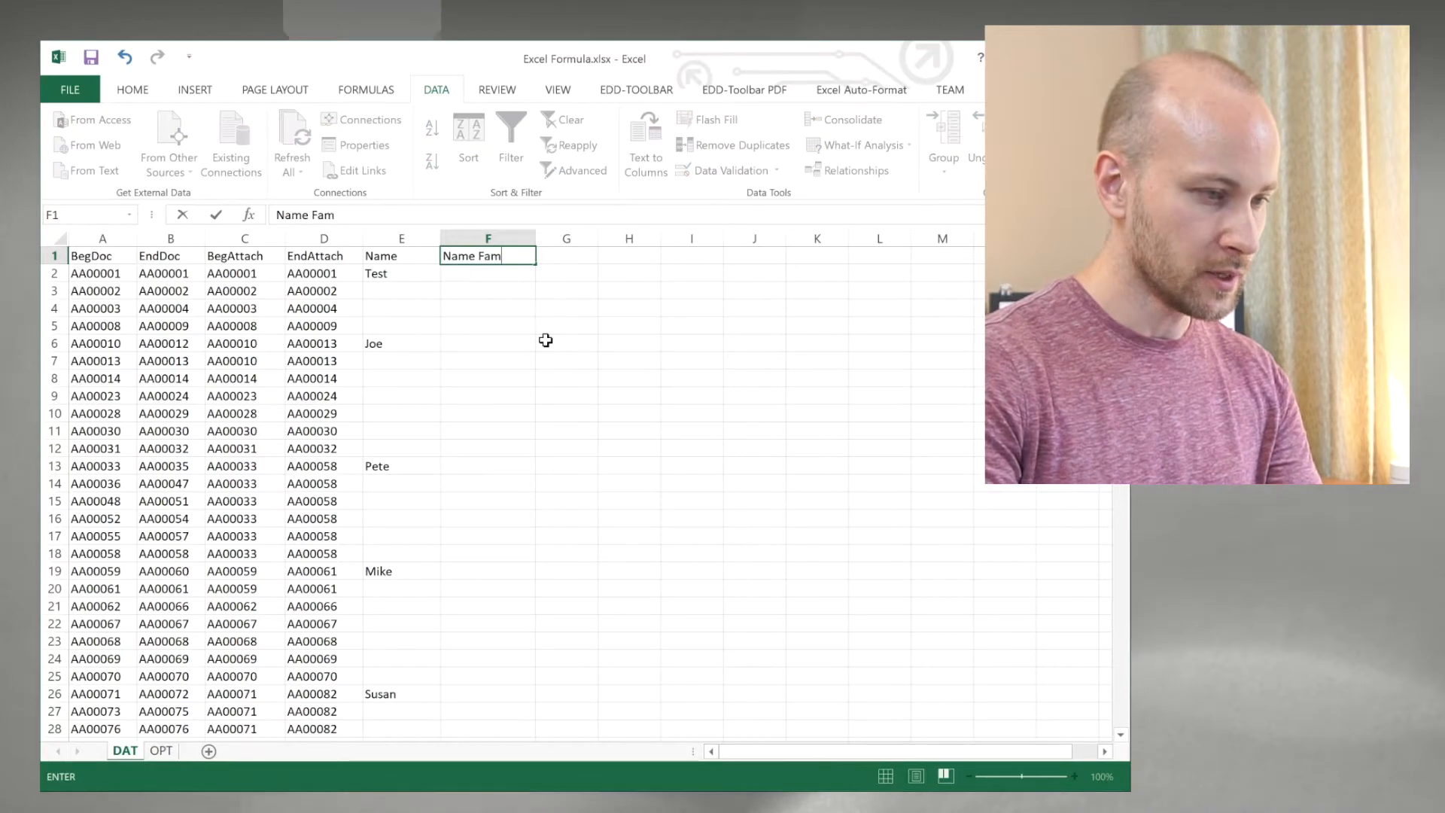
Step: Complete the header in cell F1 as Name Family
type("y")
key("Return")
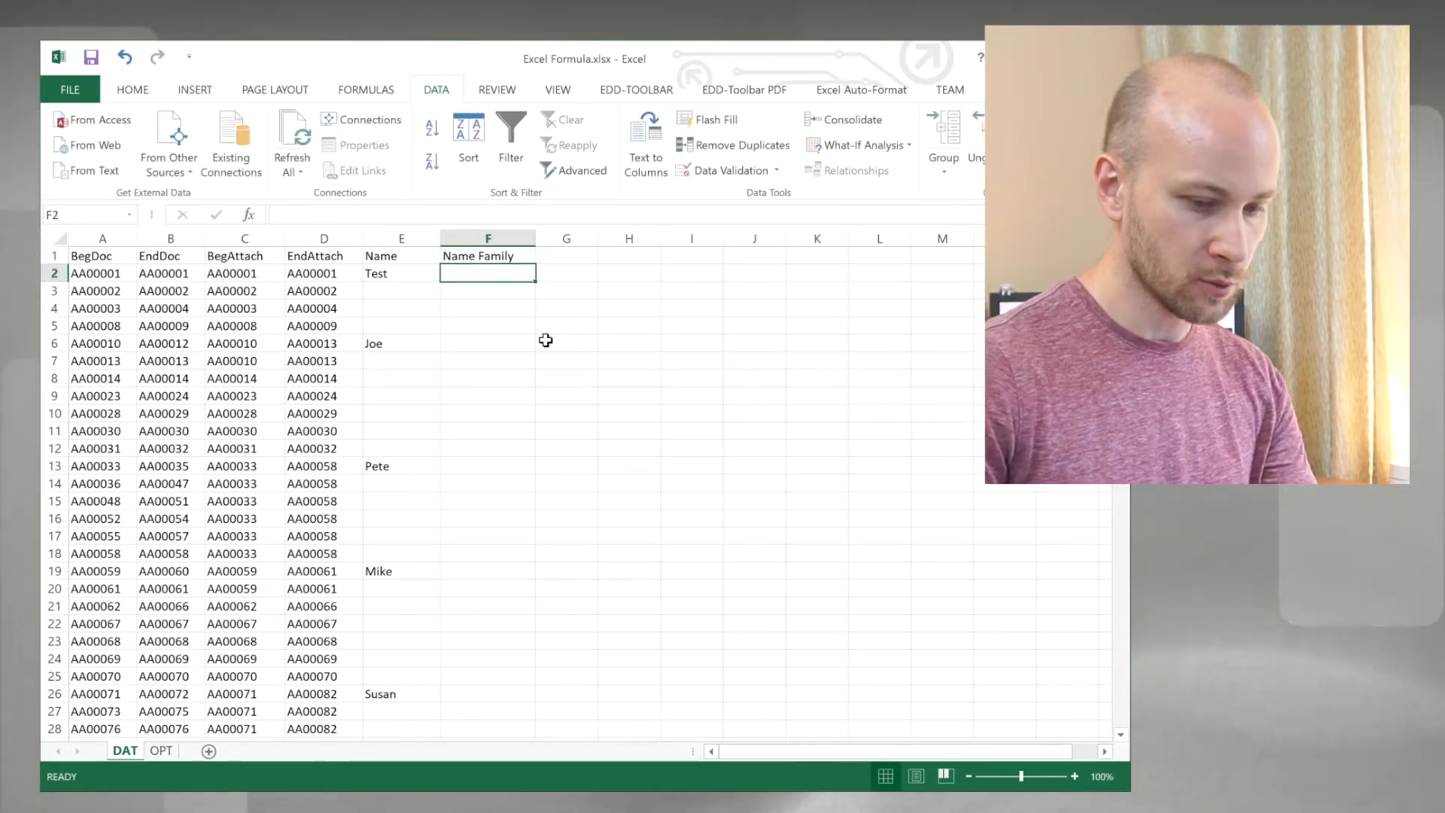
Step: Enter =IF(C1=C2,F1,E2) in F2 and fill it down through F26
type("=i")
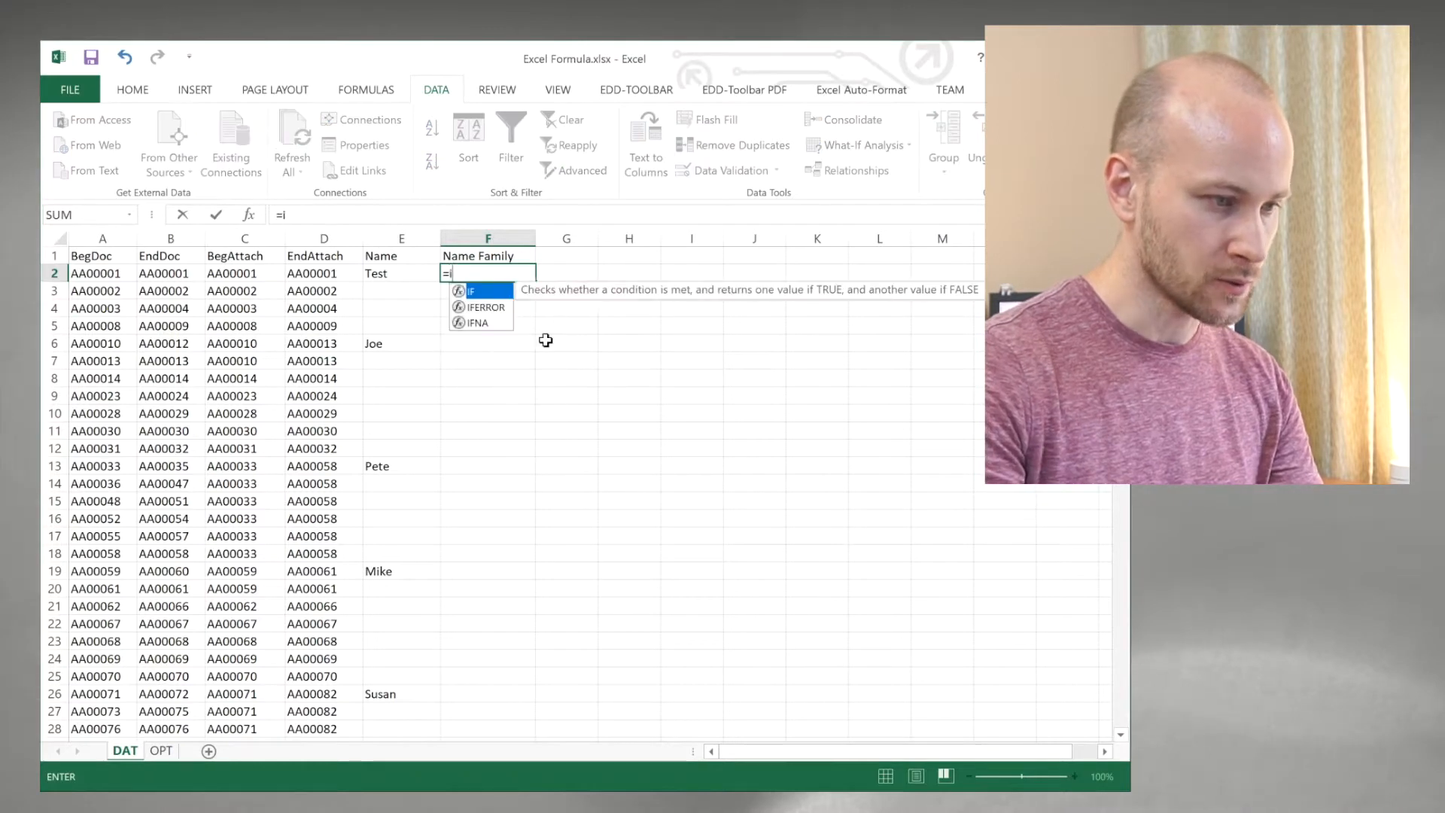
type("f(c1")
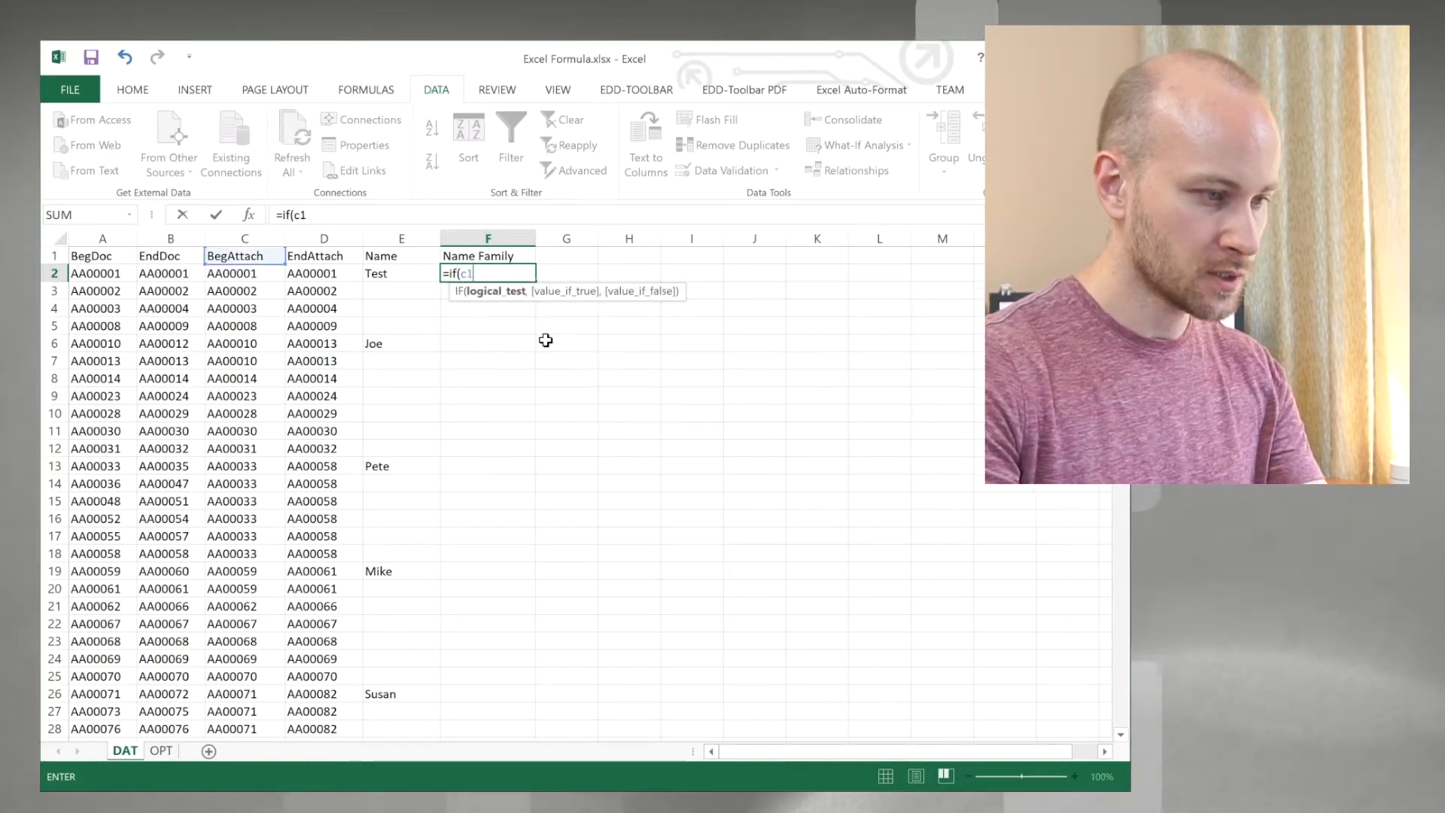
type("=c")
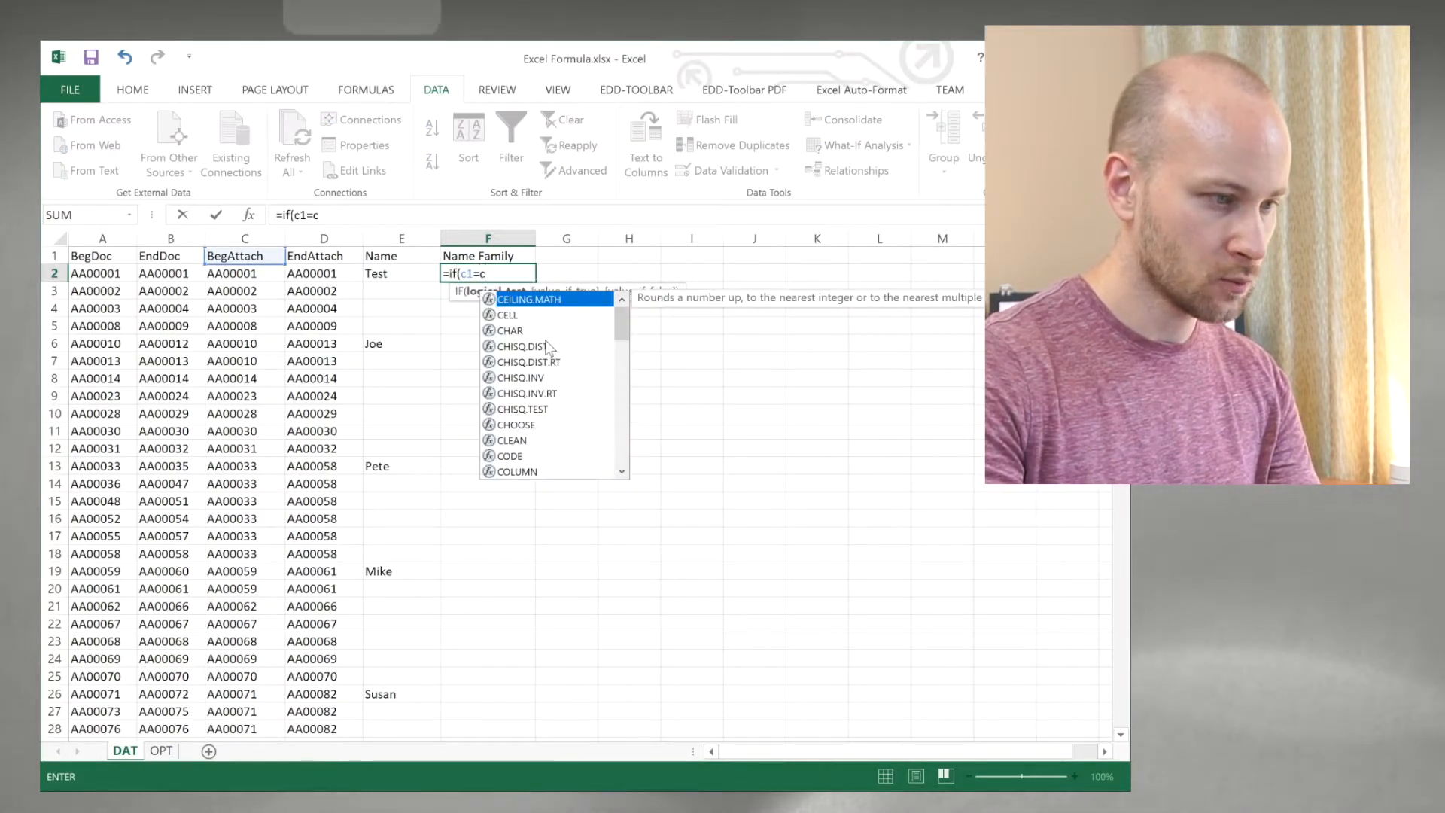
type("2,")
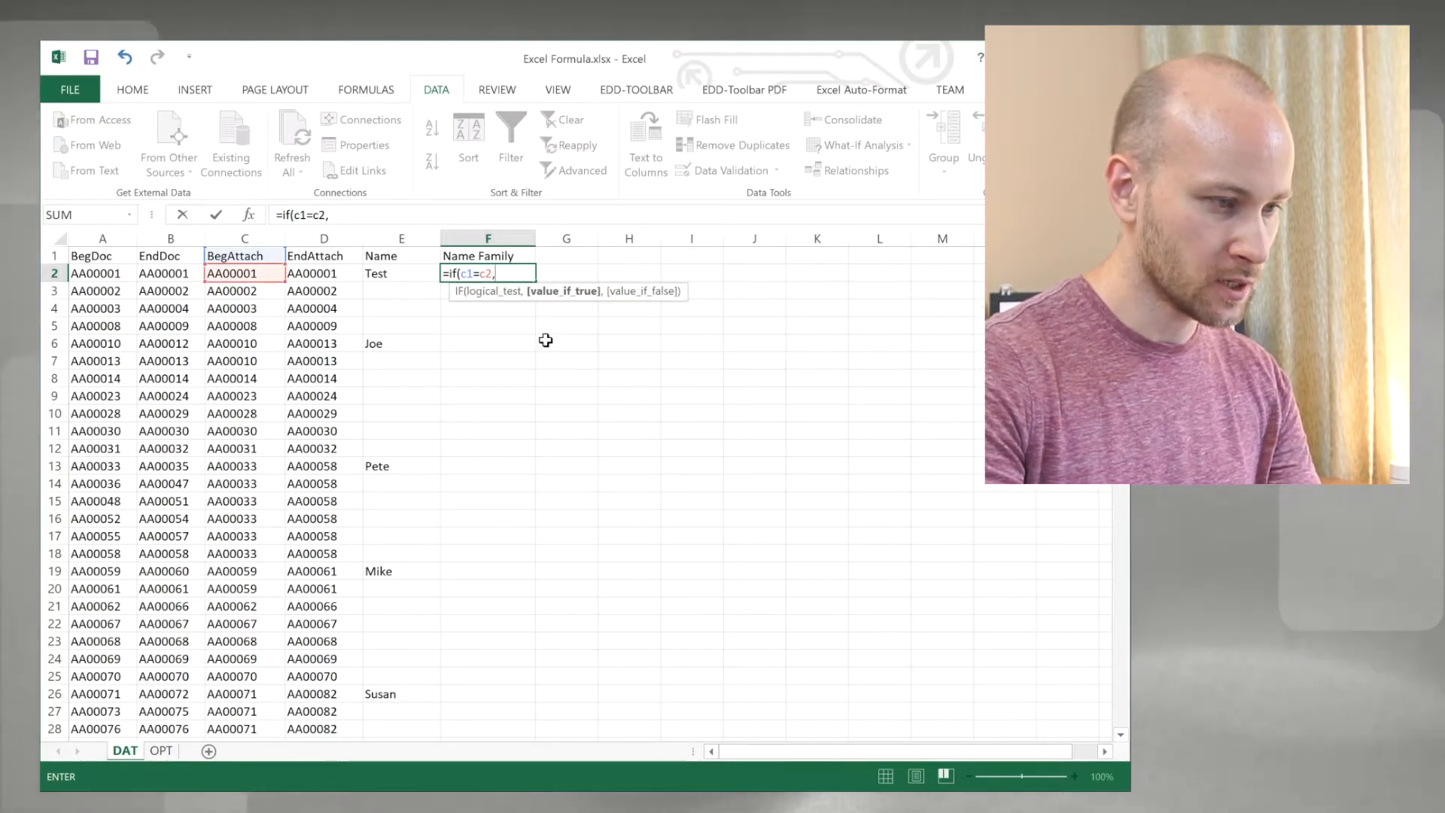
type("f1")
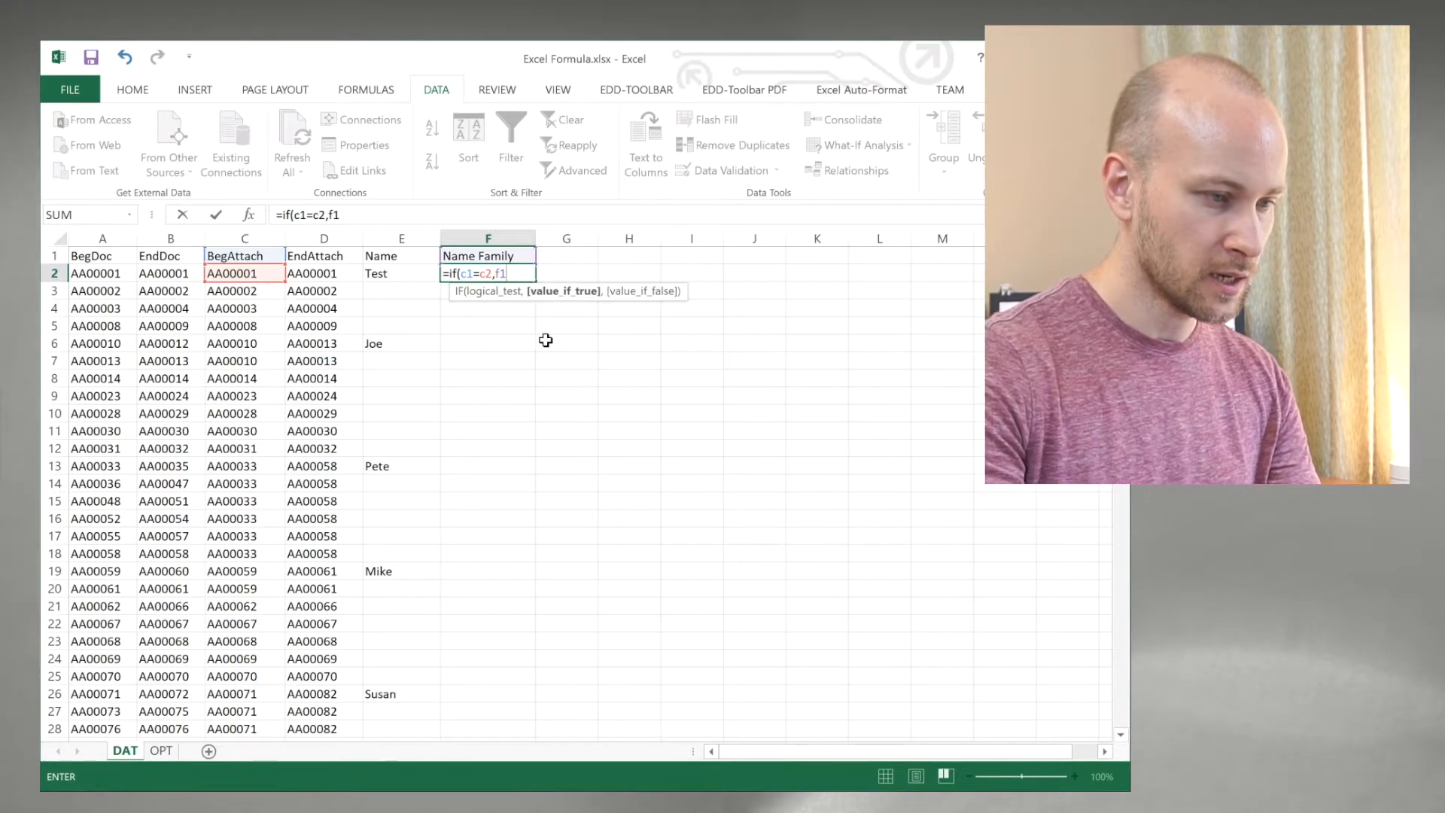
type(",e2")
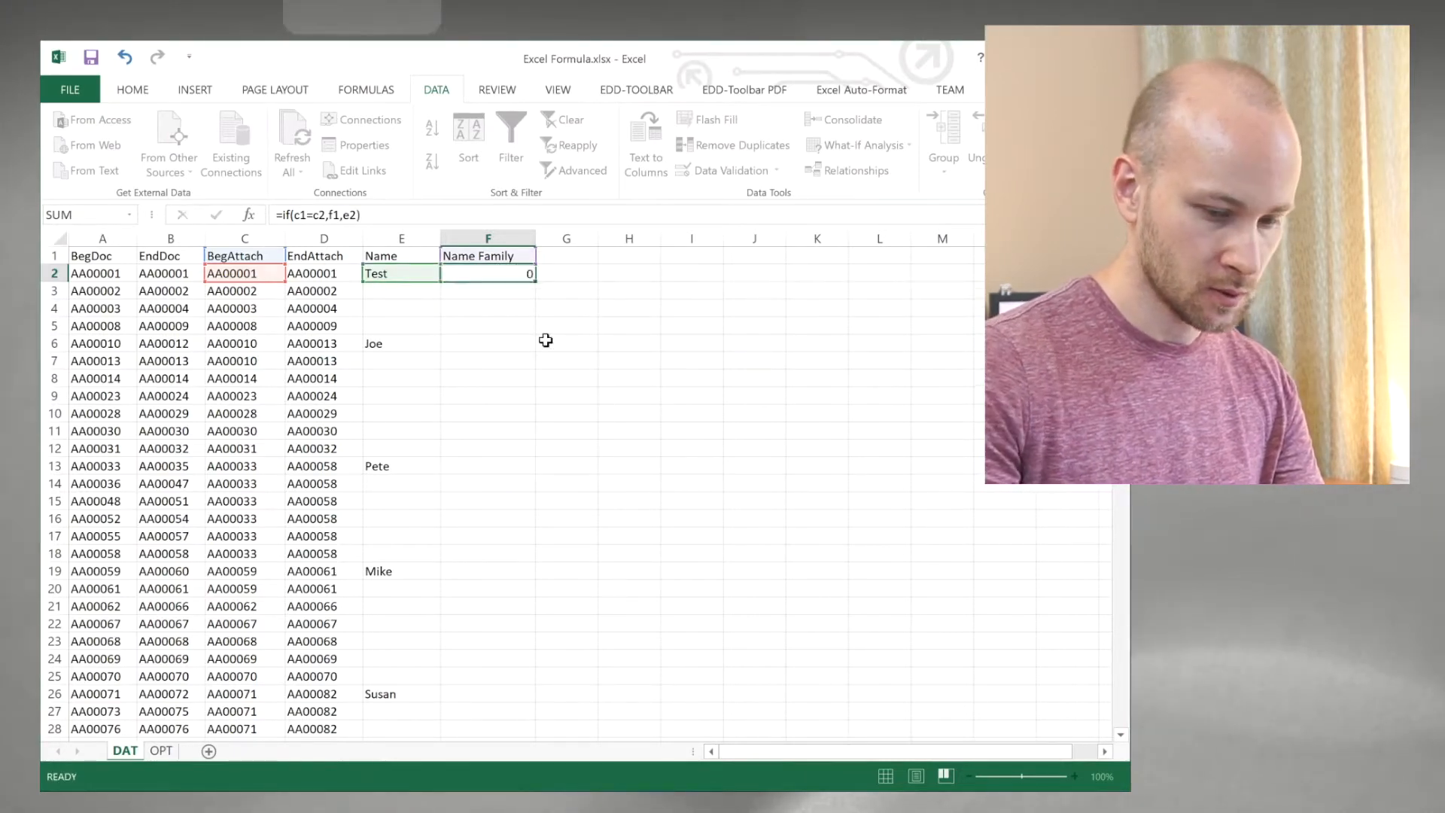
key("Return")
left_click(488, 276)
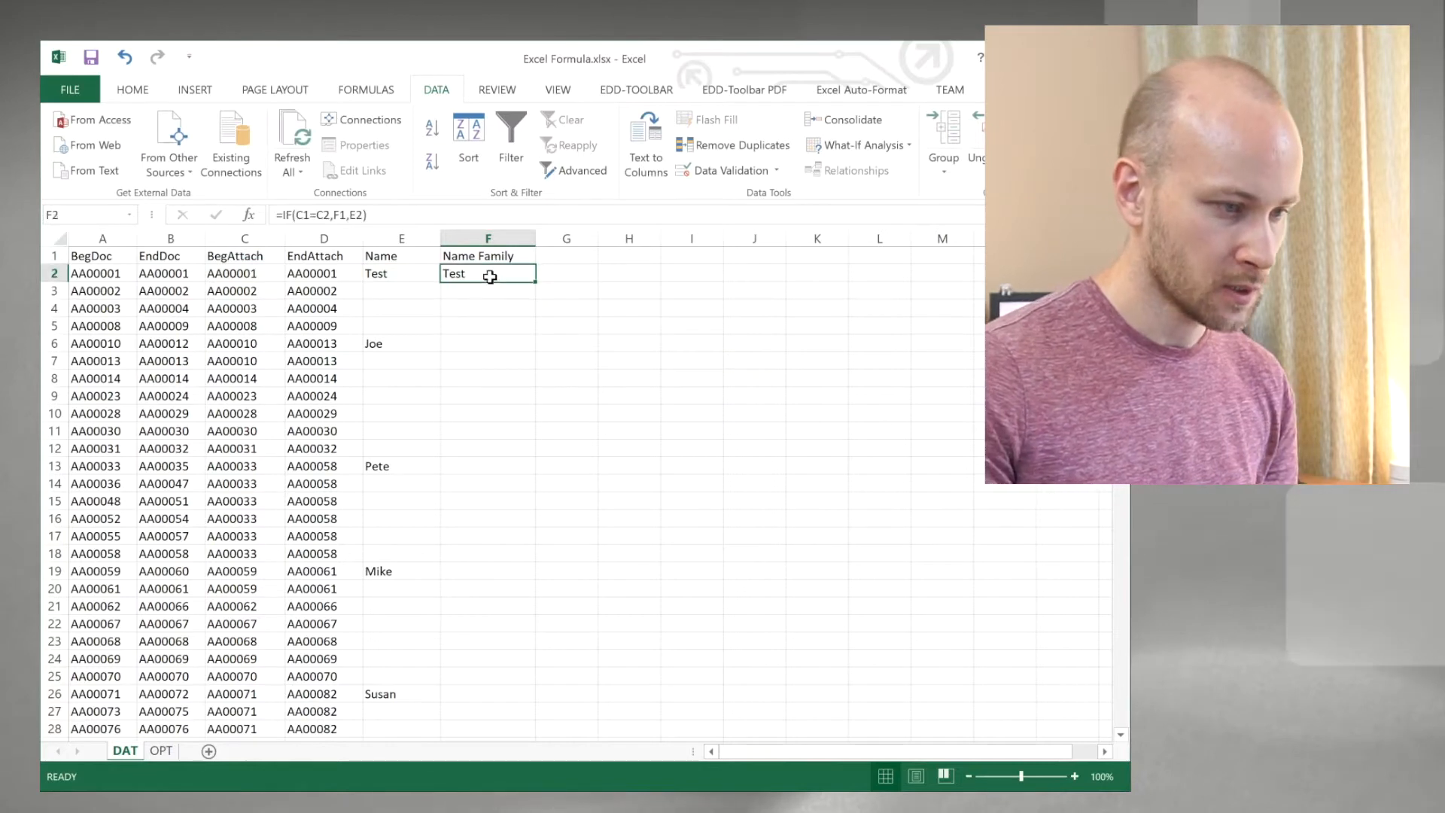
left_click_drag(535, 282, 526, 704)
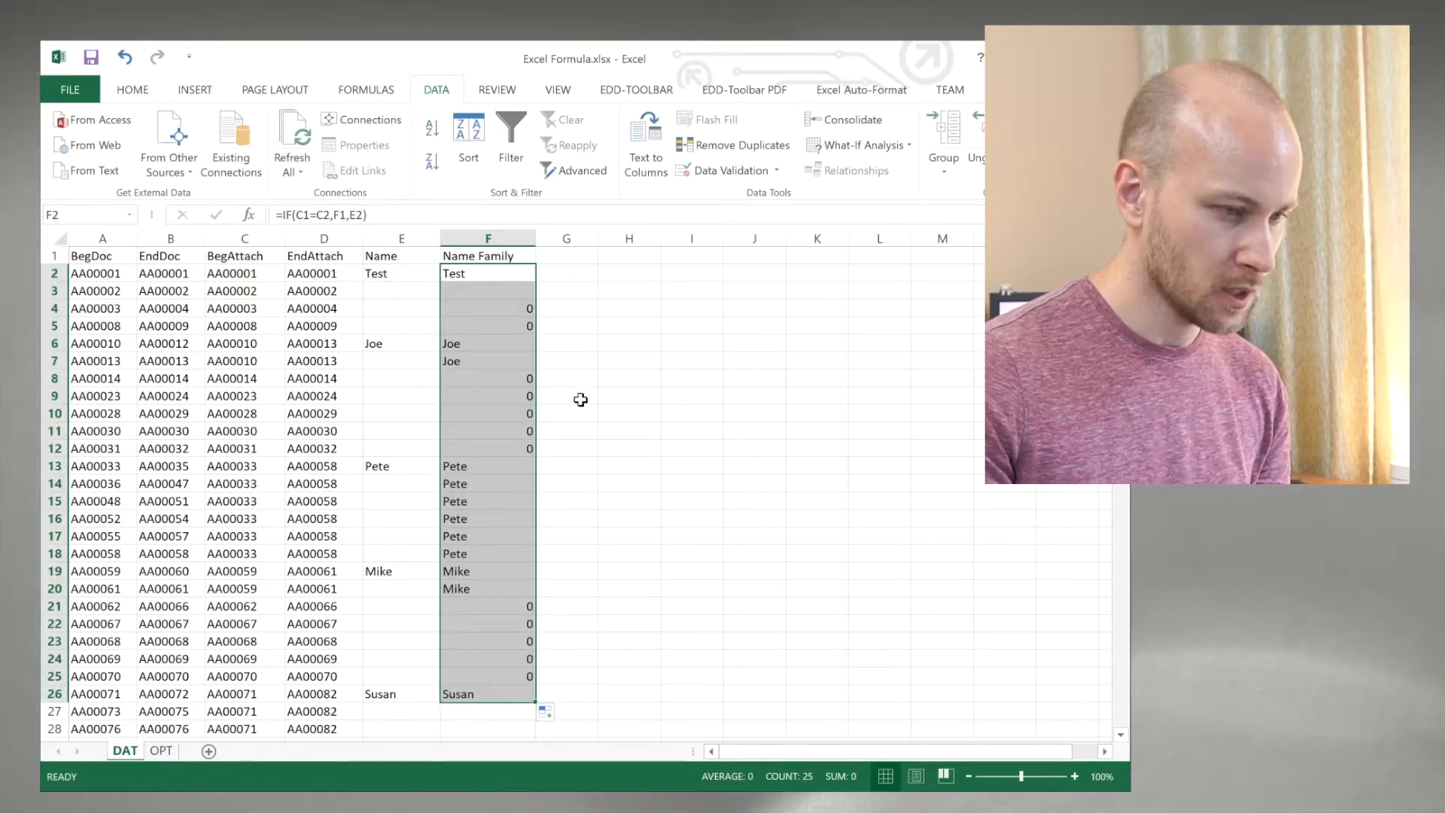
Step: Change the F2 formula to =IF(C1=C2,F1,E2&"") and refill it down through F26
left_click(498, 277)
double_click(499, 277)
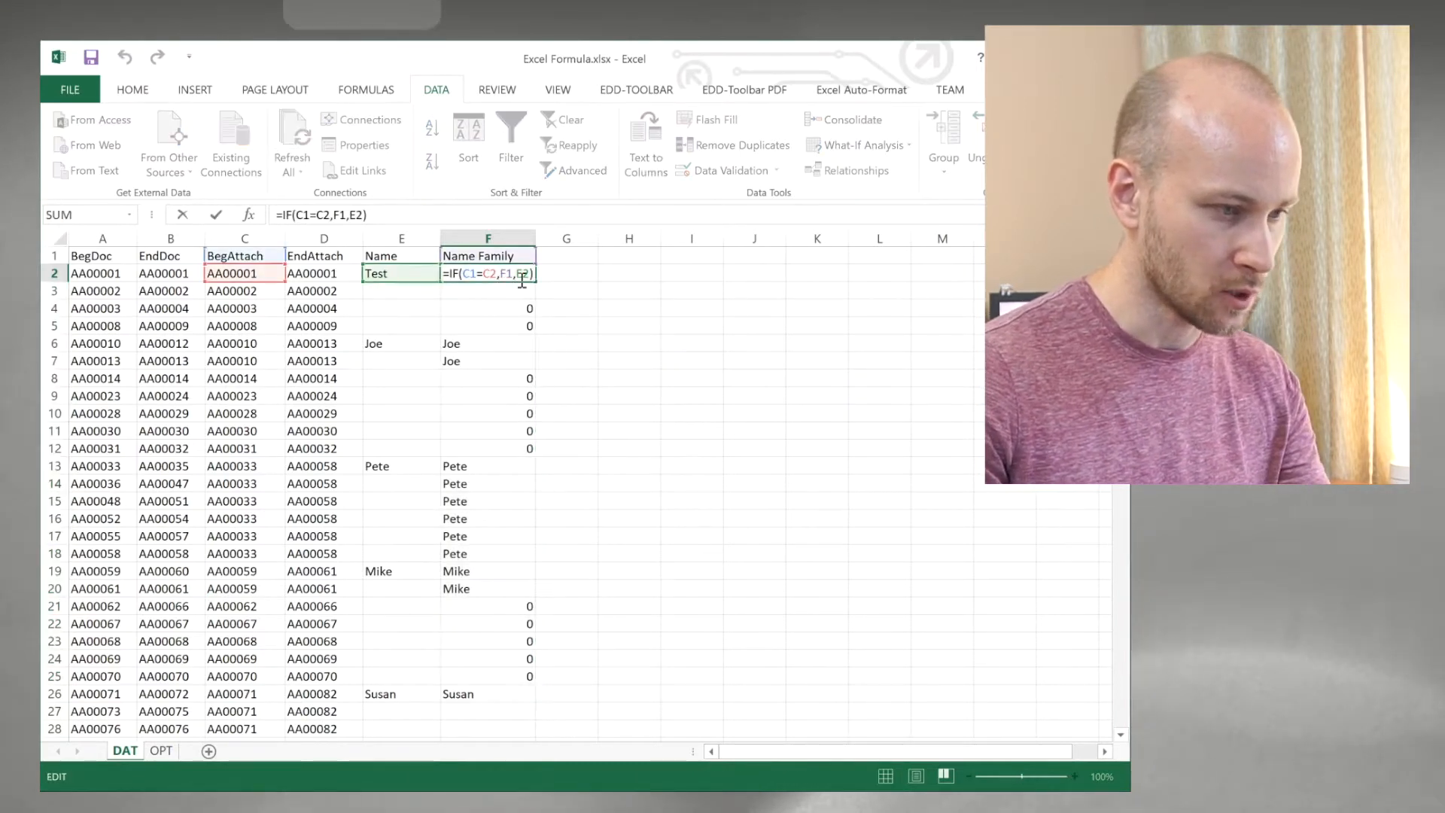
type("&")
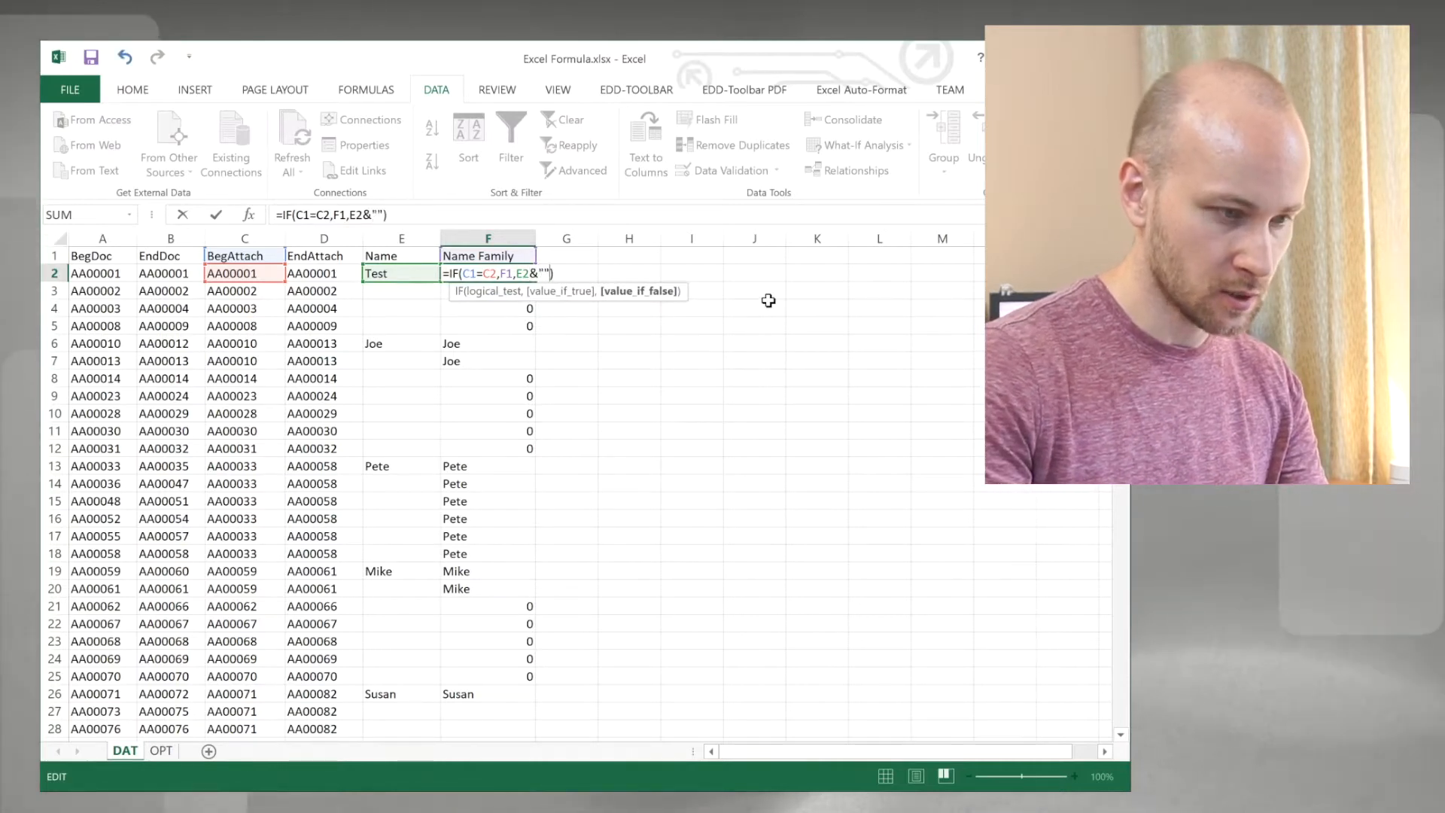
key("BackSpace")
key("Return")
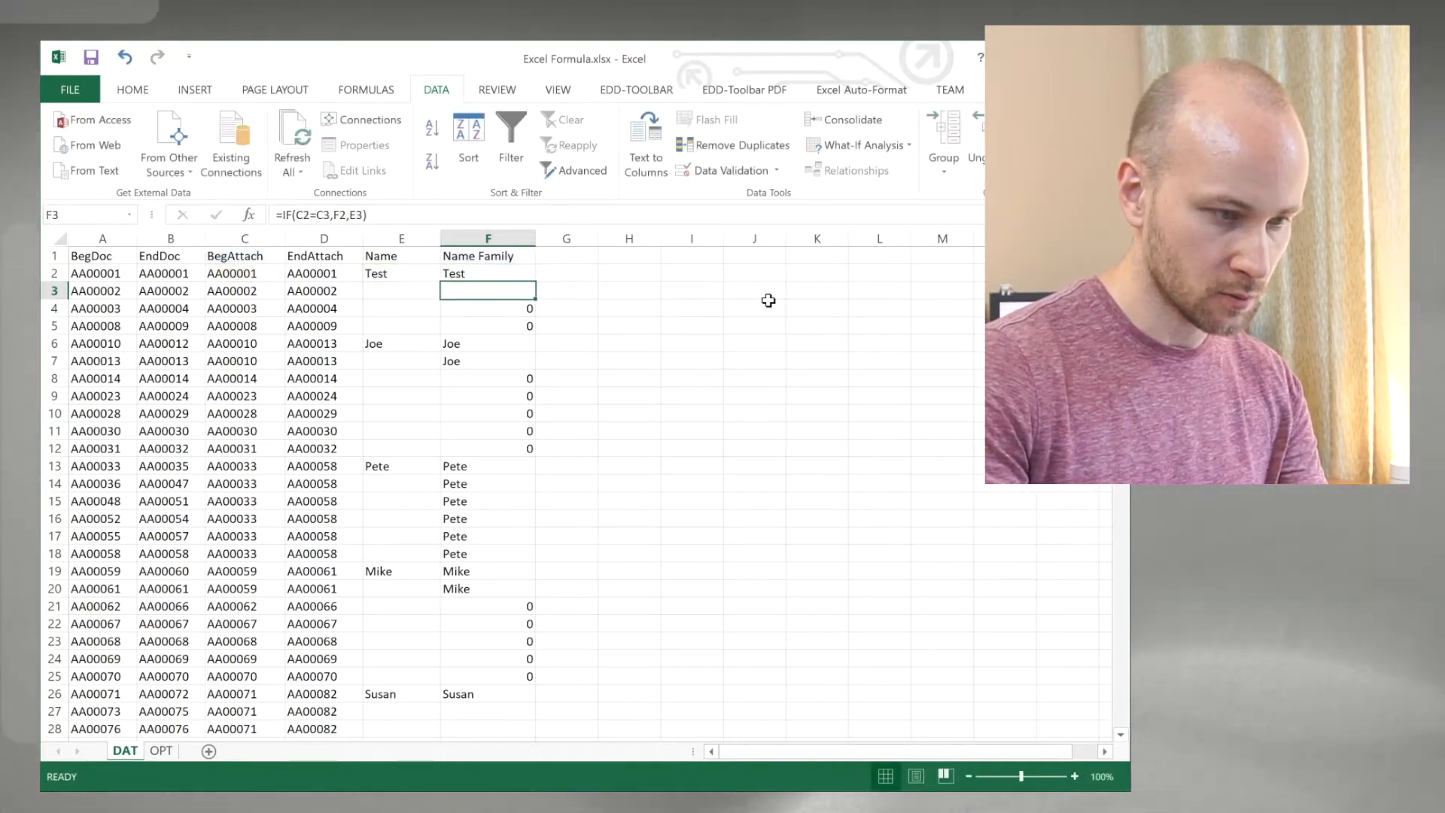
left_click(527, 276)
left_click_drag(535, 281, 544, 696)
Step: Compare the filled Name Family entries with the Name column for the document families in rows 6 to 20
left_click(489, 481)
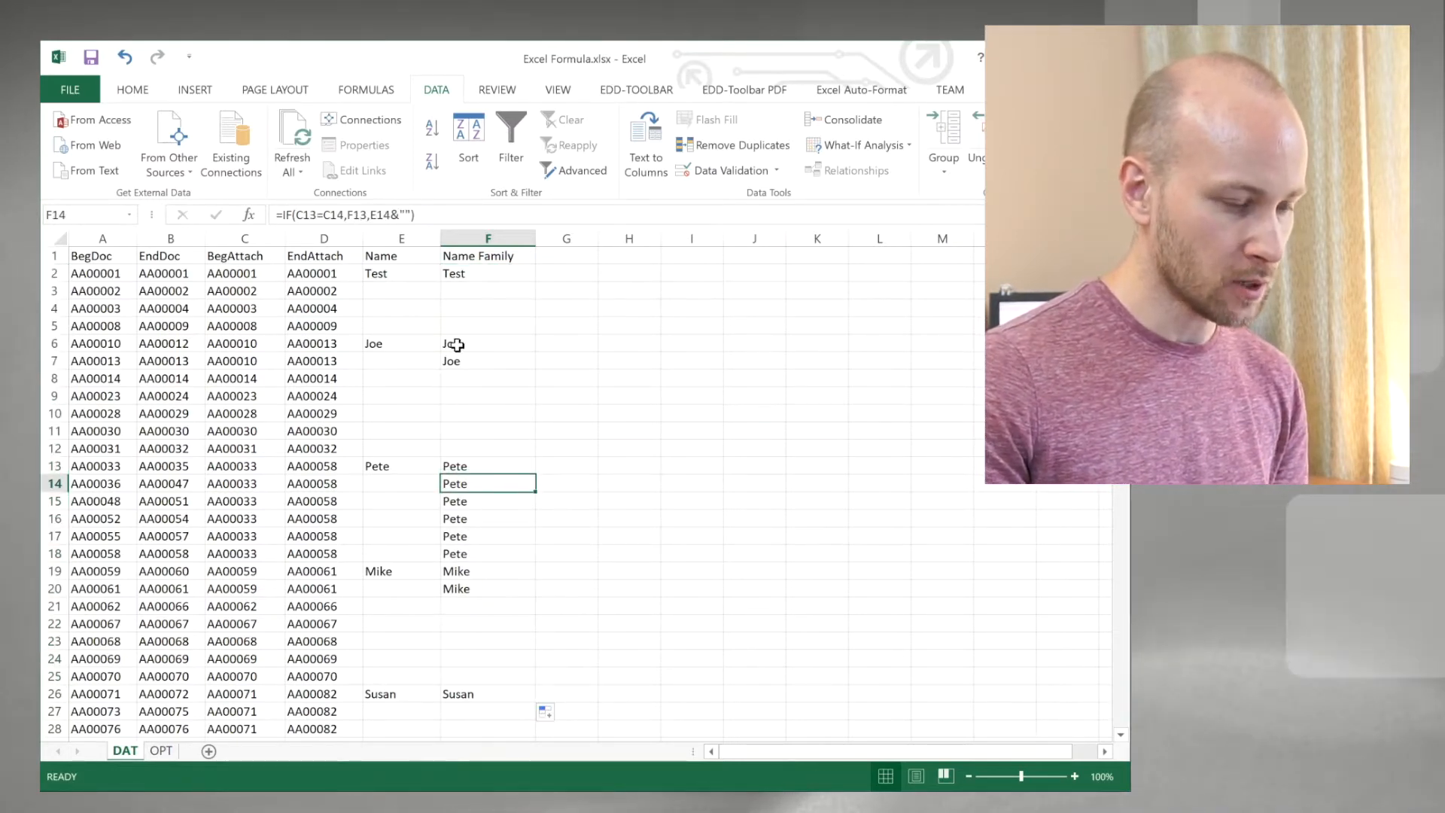
left_click(414, 345)
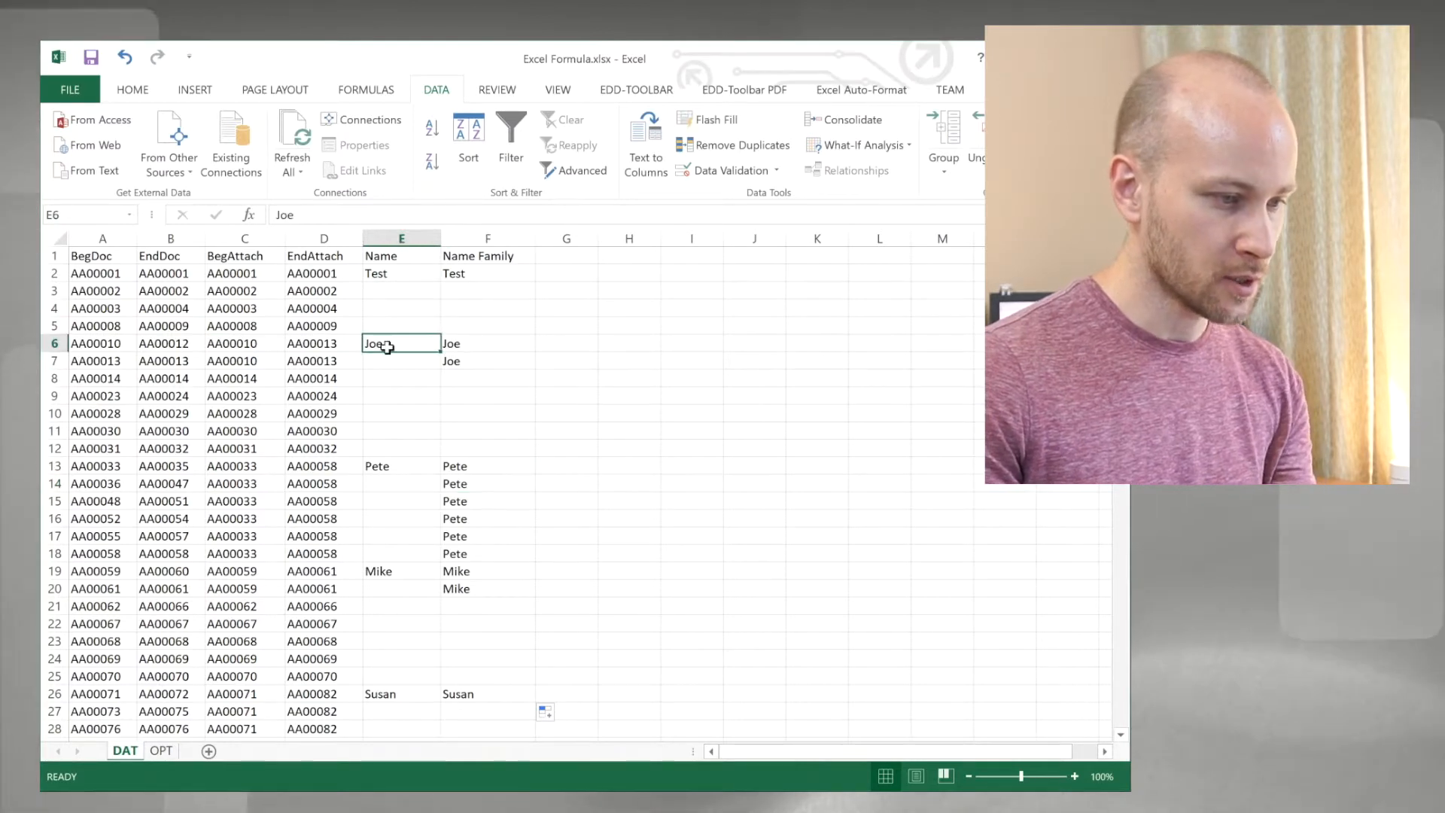
left_click(464, 346)
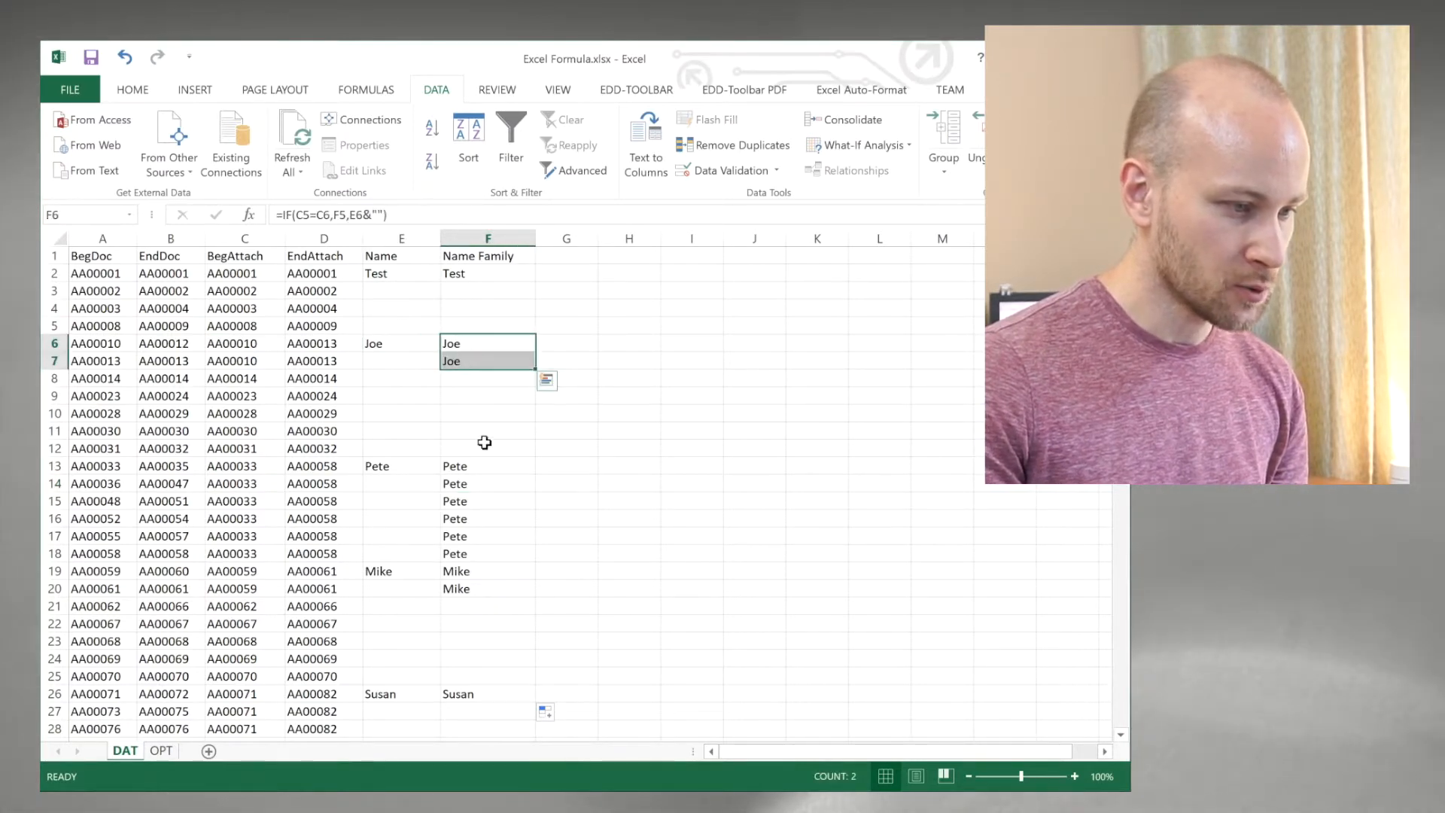
left_click_drag(480, 466, 485, 550)
left_click(493, 581)
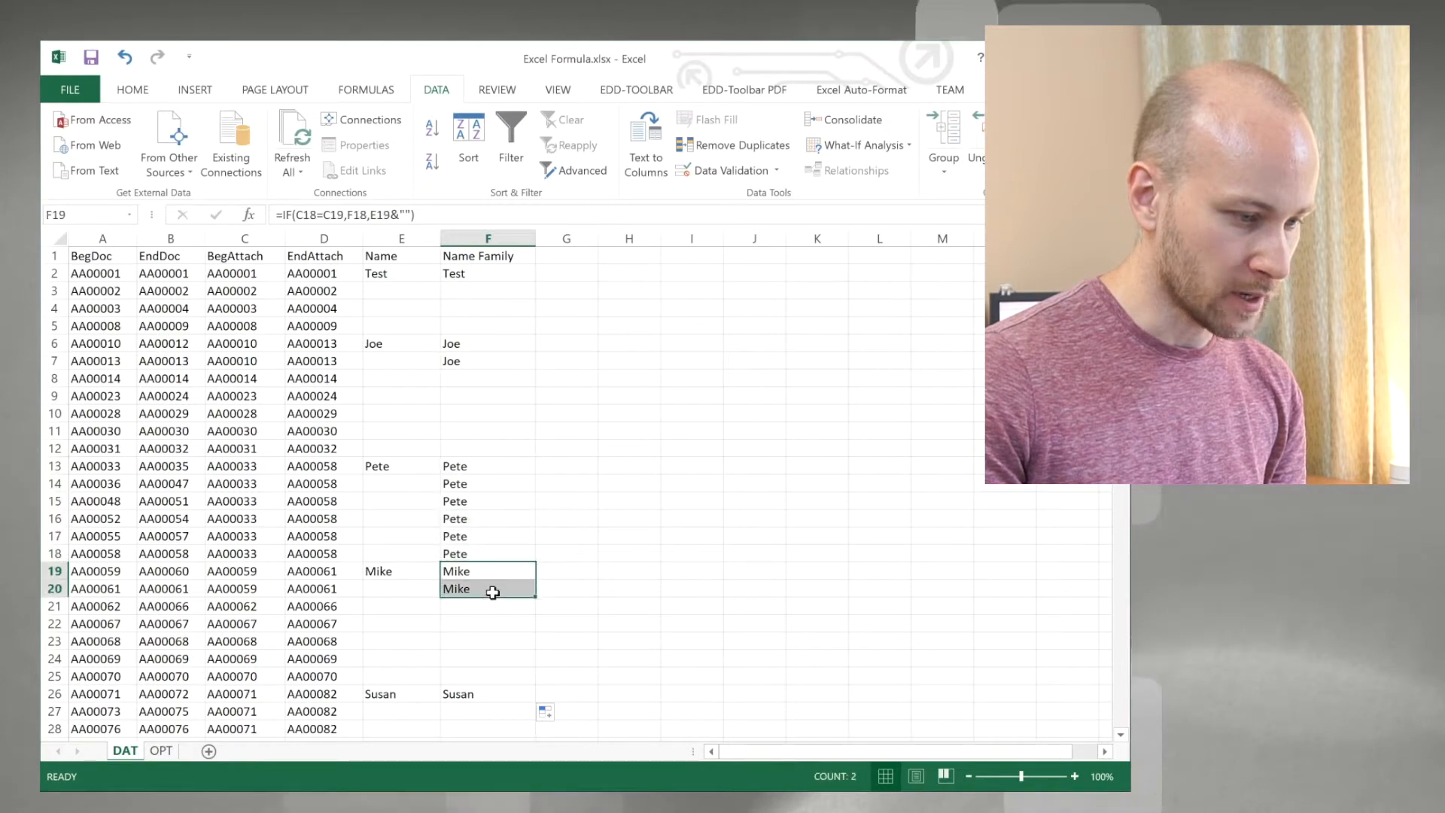
left_click(493, 504)
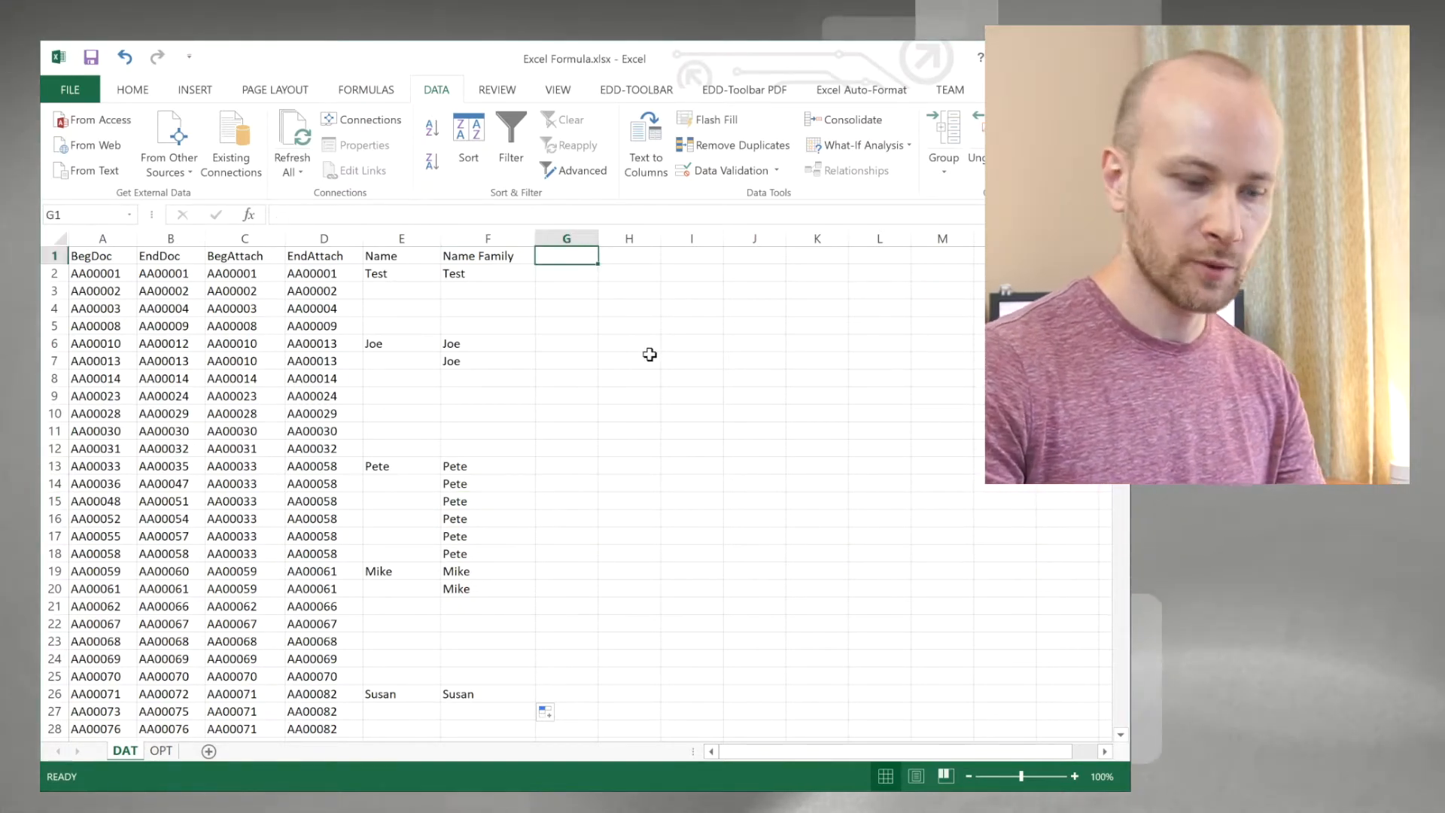
Step: Add the header Doc or Attach in cell G1
type("Doc")
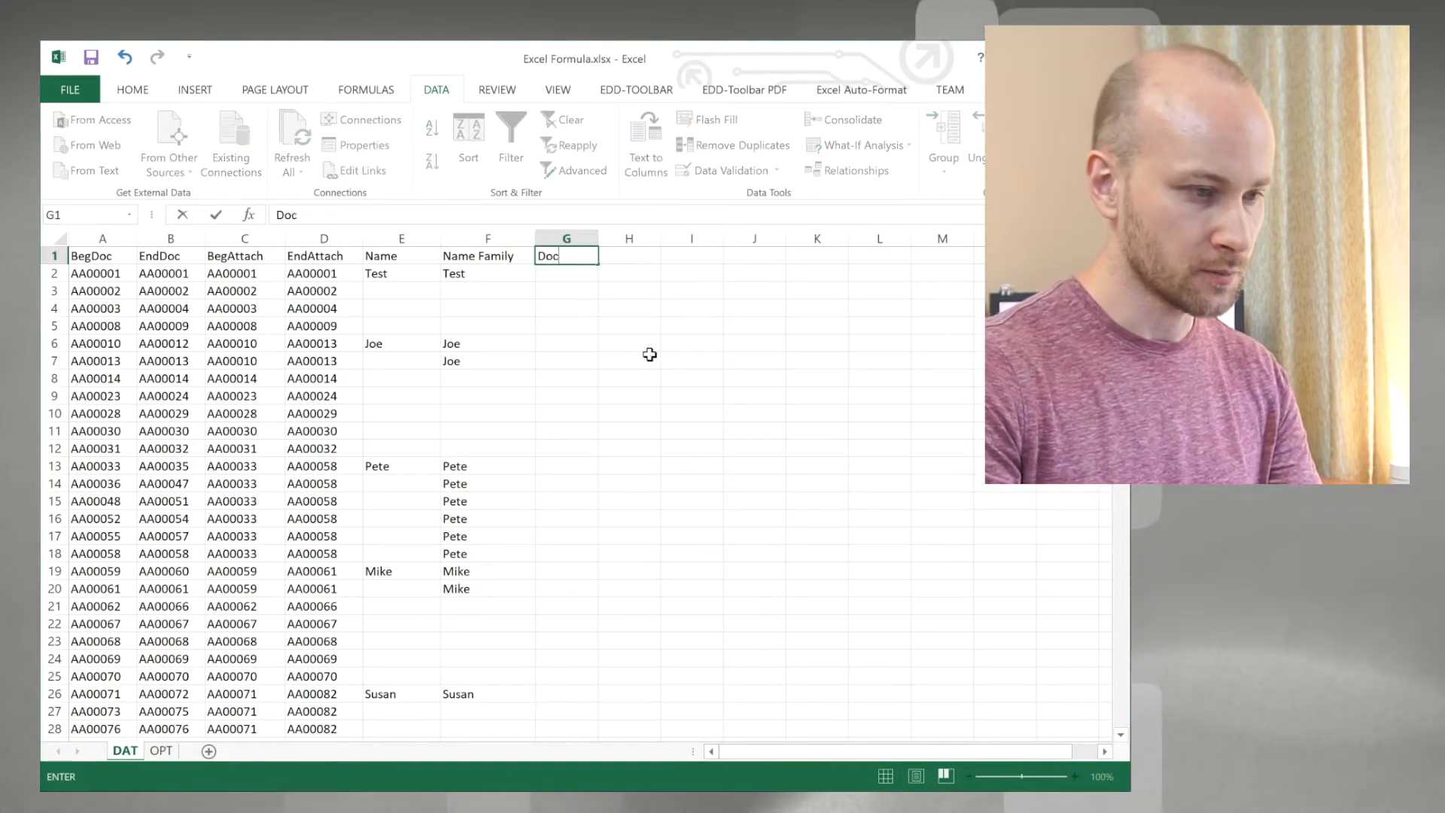
type(" or Attach")
key("Return")
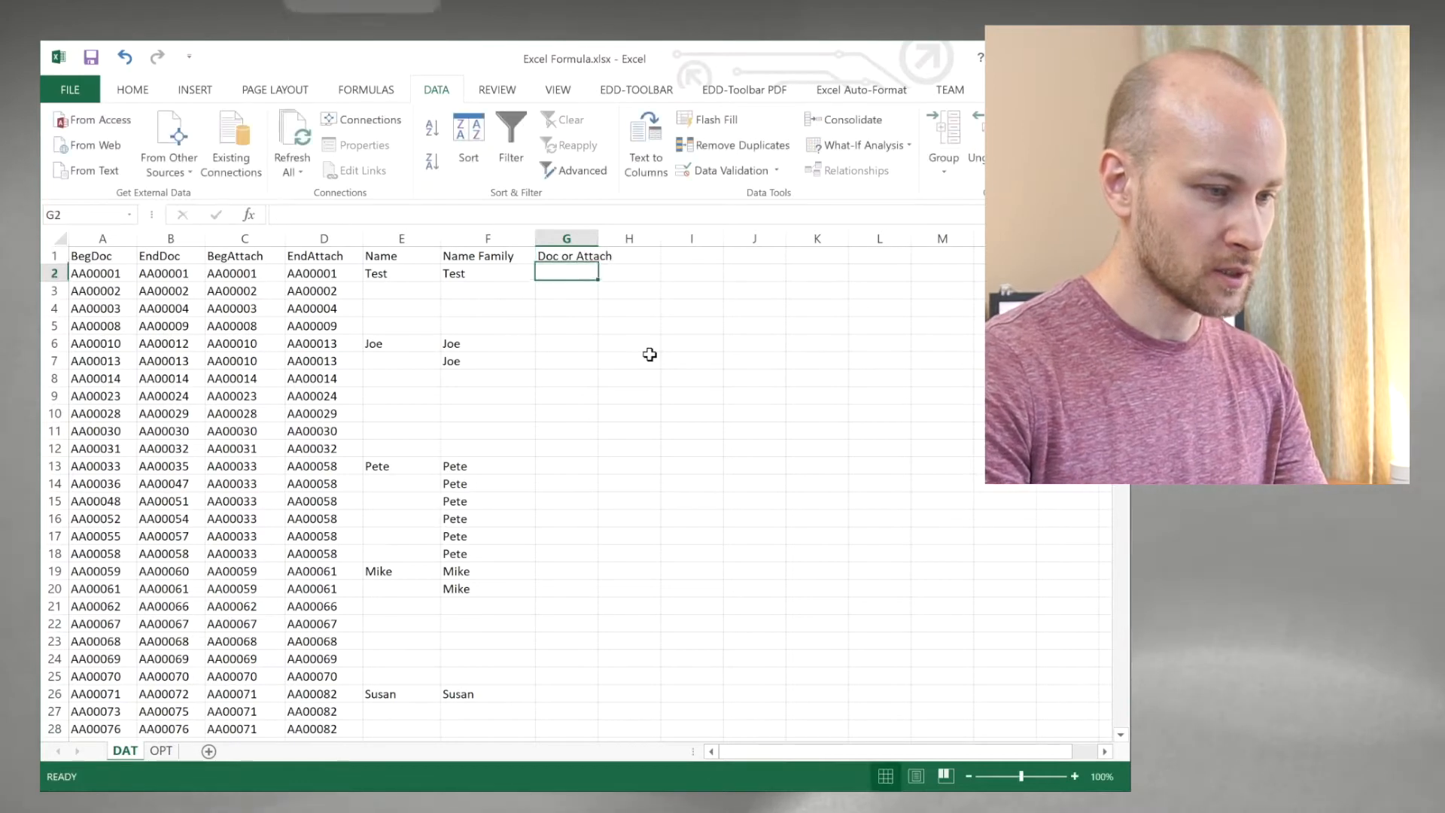
Step: Enter =IF(C1=C2,"Attach","Document") in G2 and fill it down through G26
type("=")
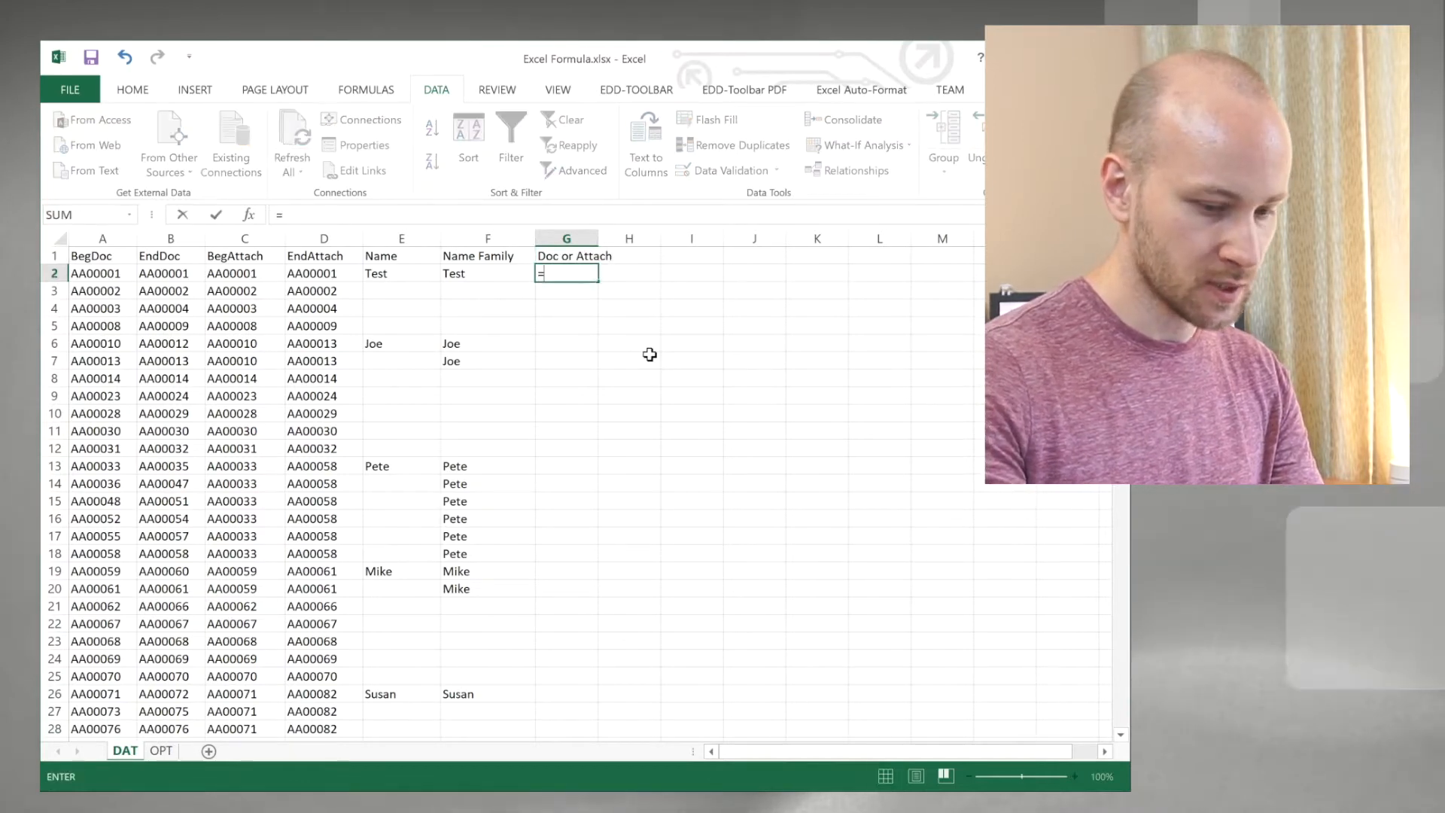
type("if(")
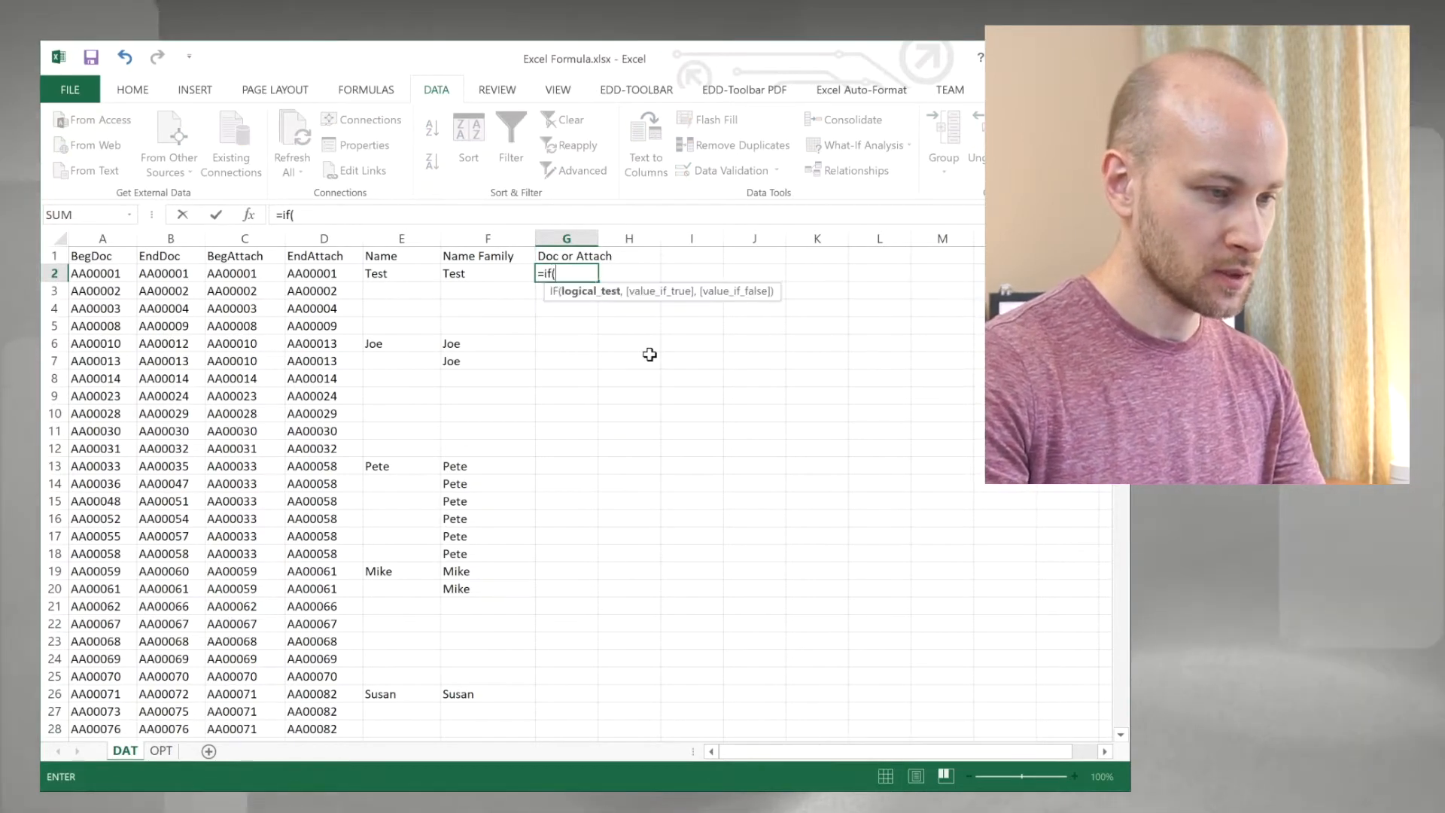
type("c1=c")
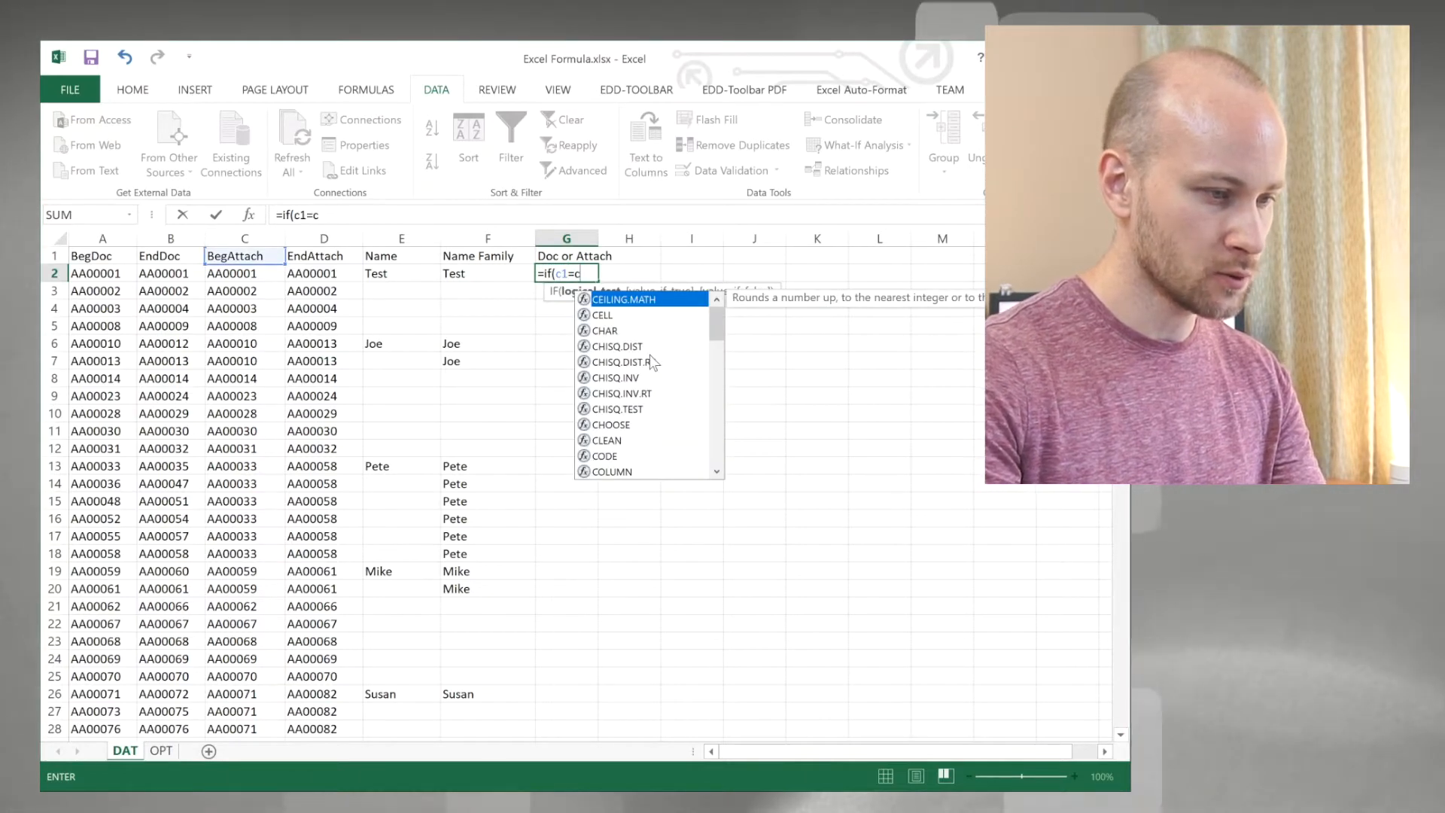
type("2")
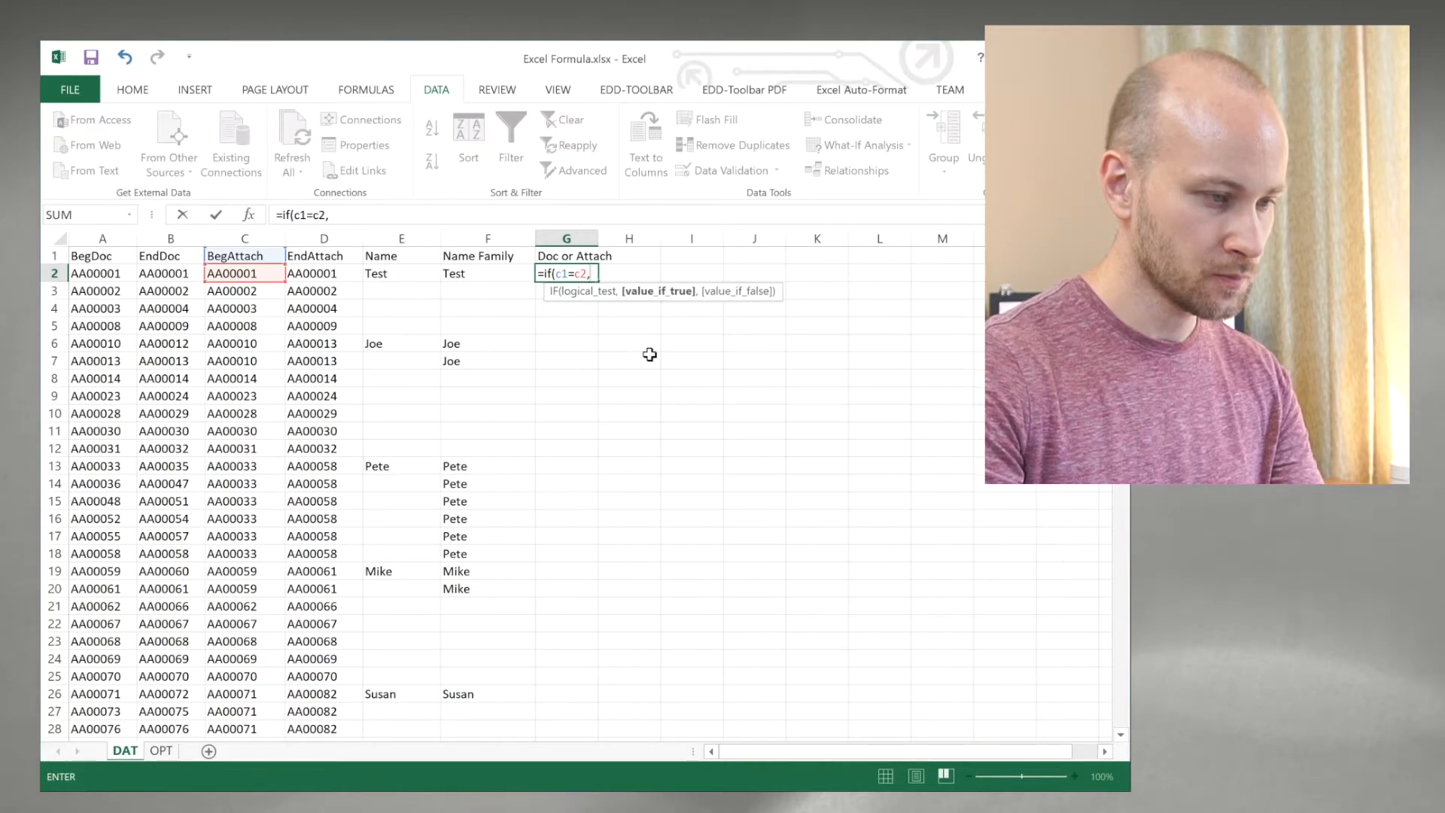
type(",\"Attach")
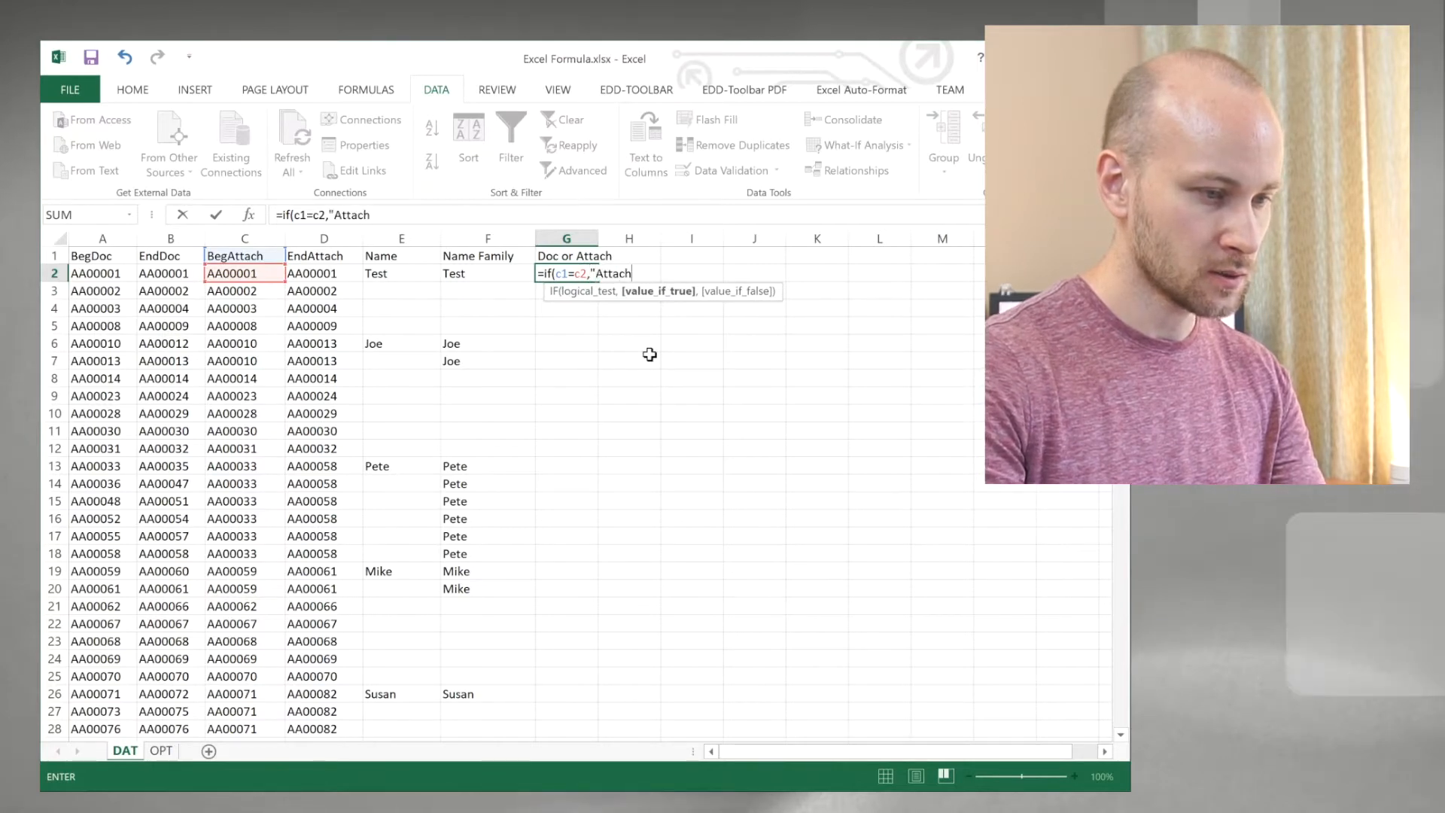
type("\",\"Document")
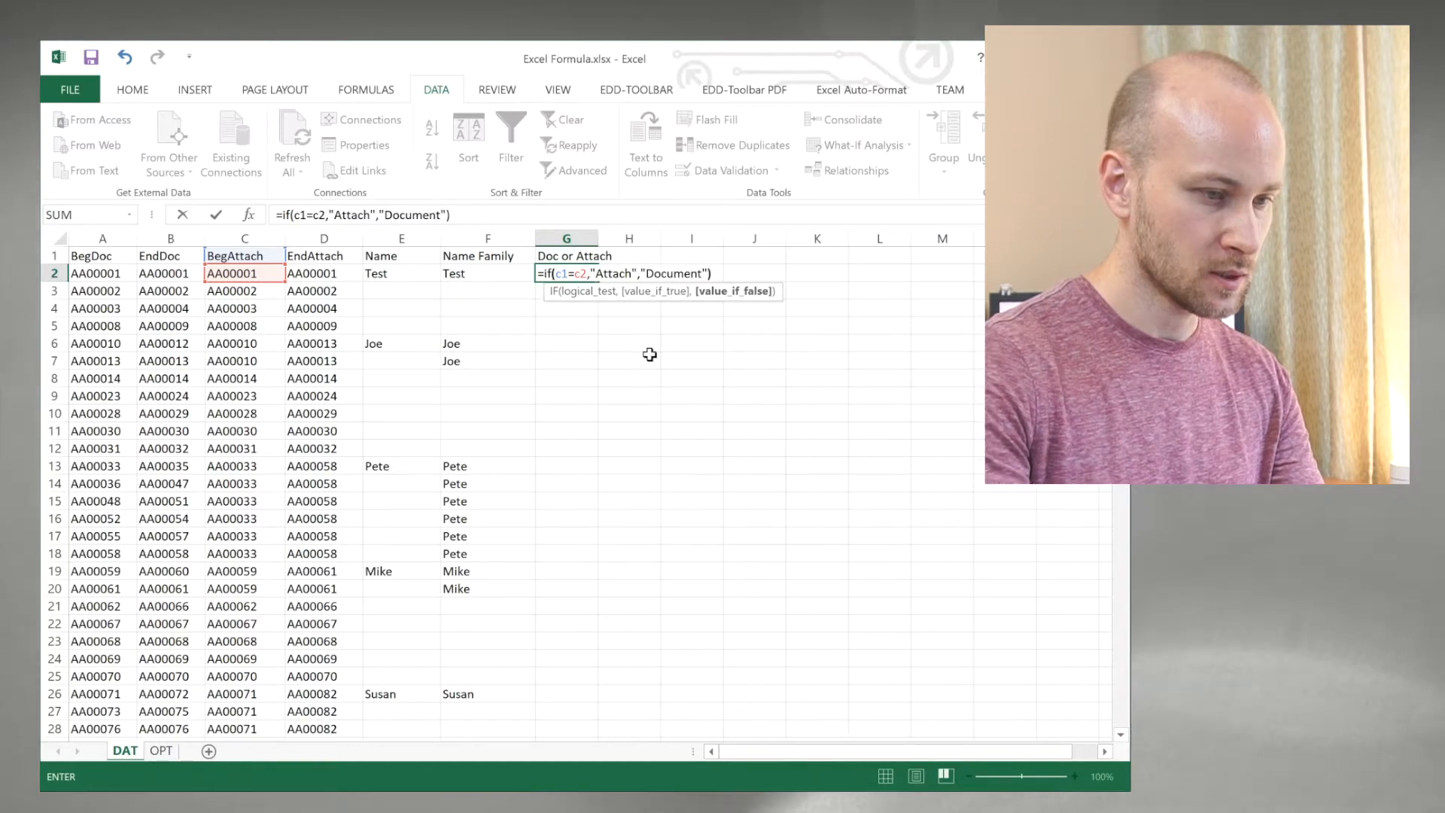
key("Return")
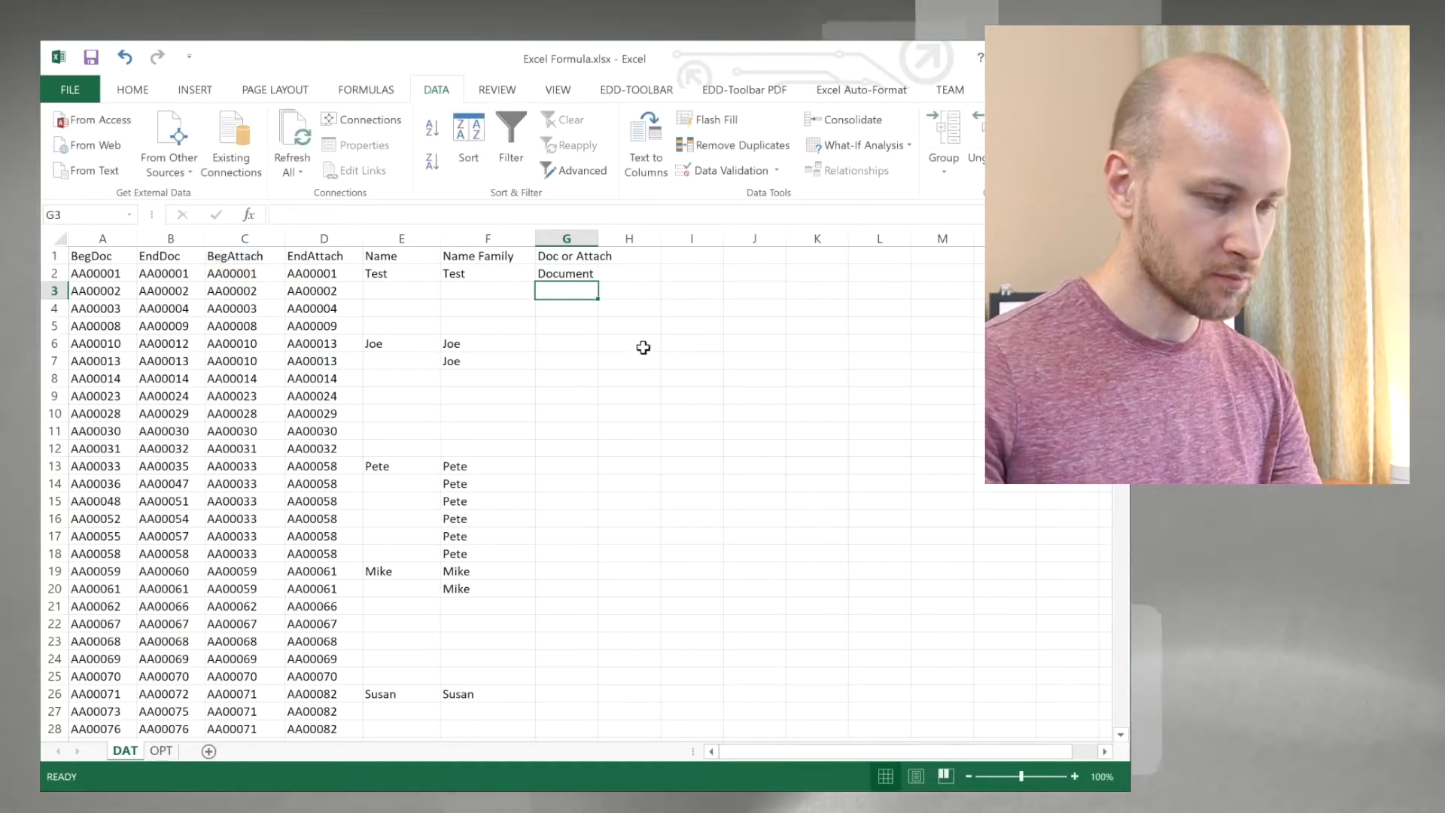
left_click(594, 275)
left_click_drag(604, 377, 607, 703)
left_click(502, 413)
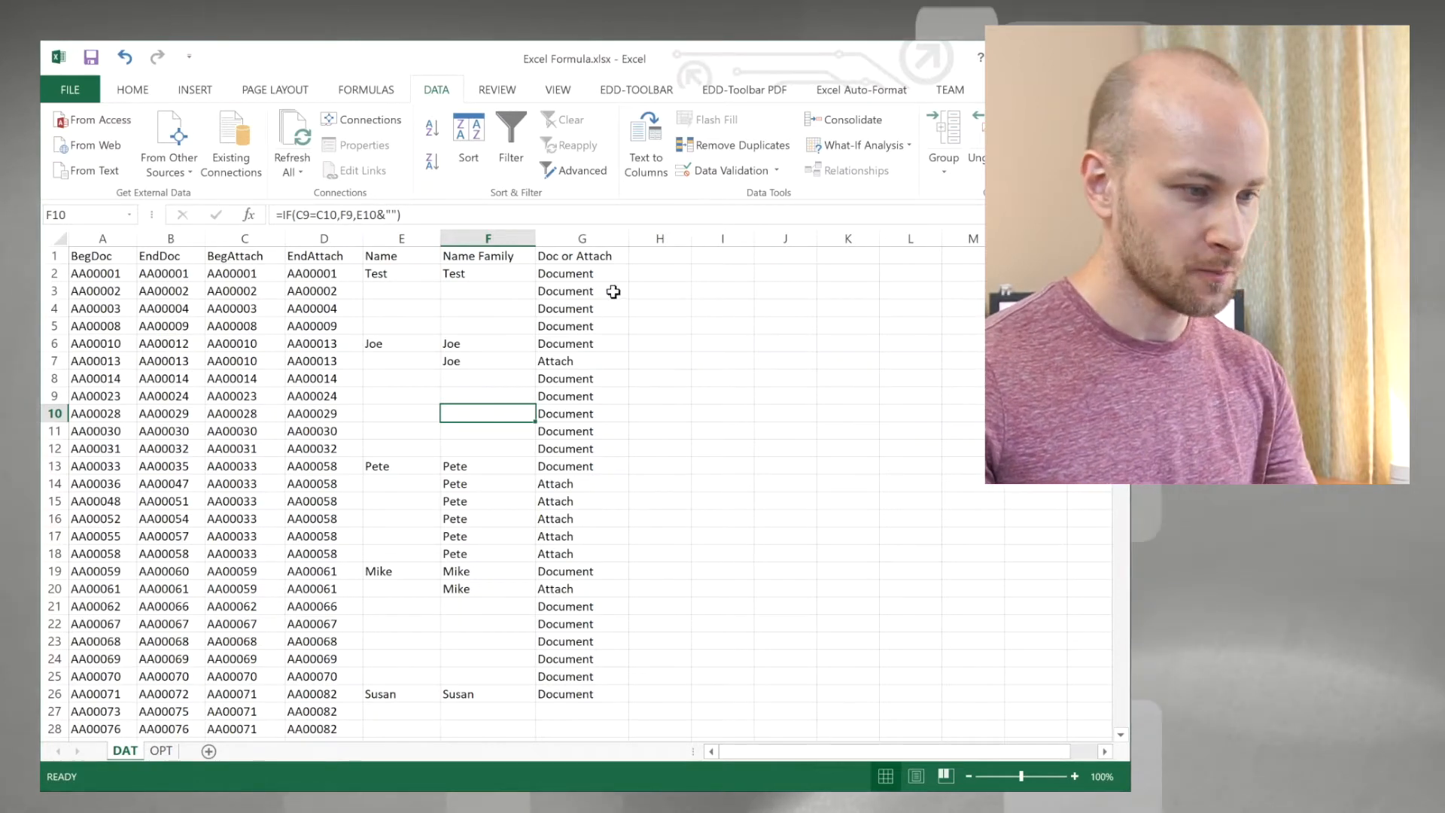
Step: Add the header Attach Num in H1 and enter the starting value 0 in H2
left_click(655, 260)
type("Att")
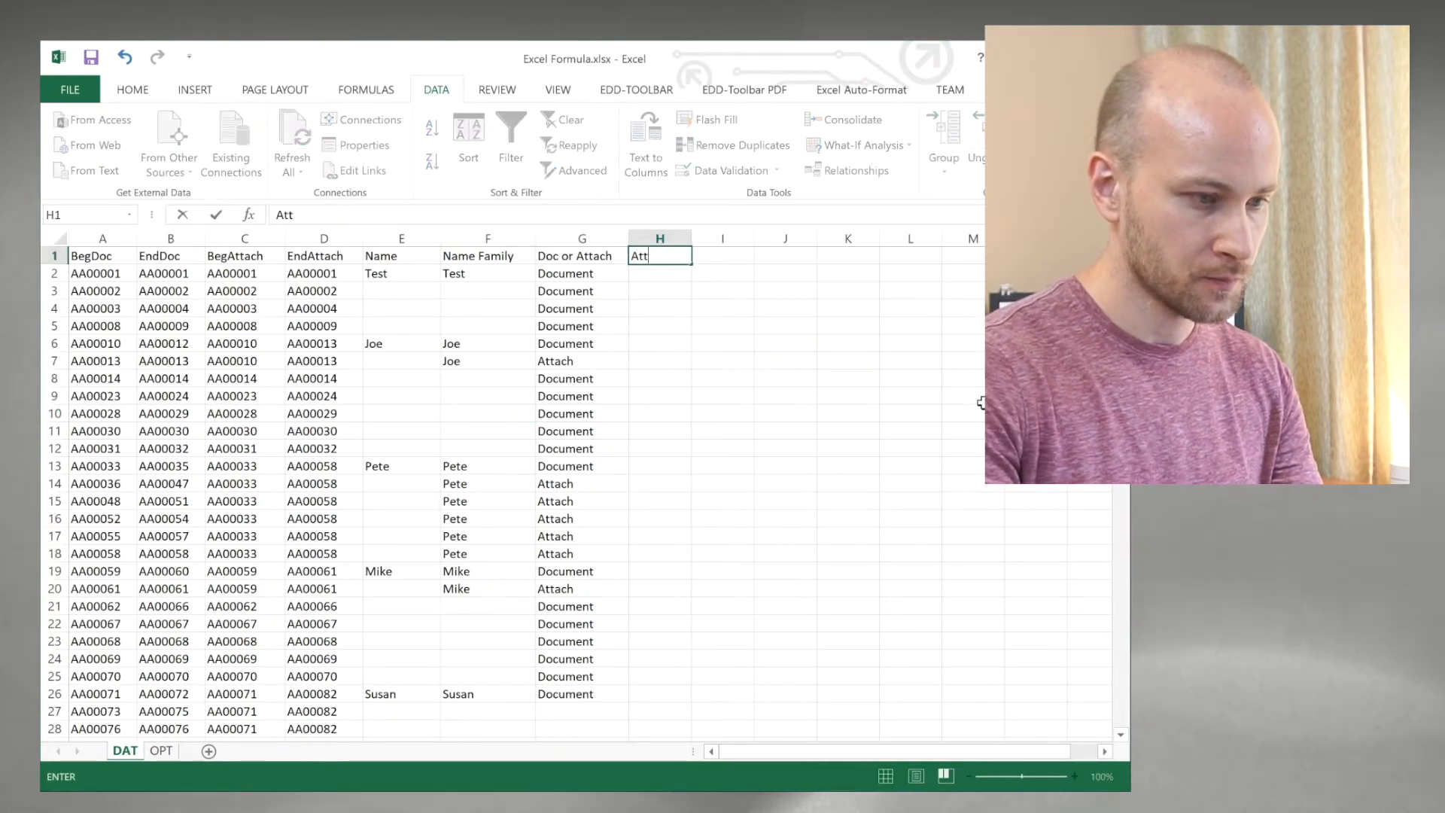
type("ach Num")
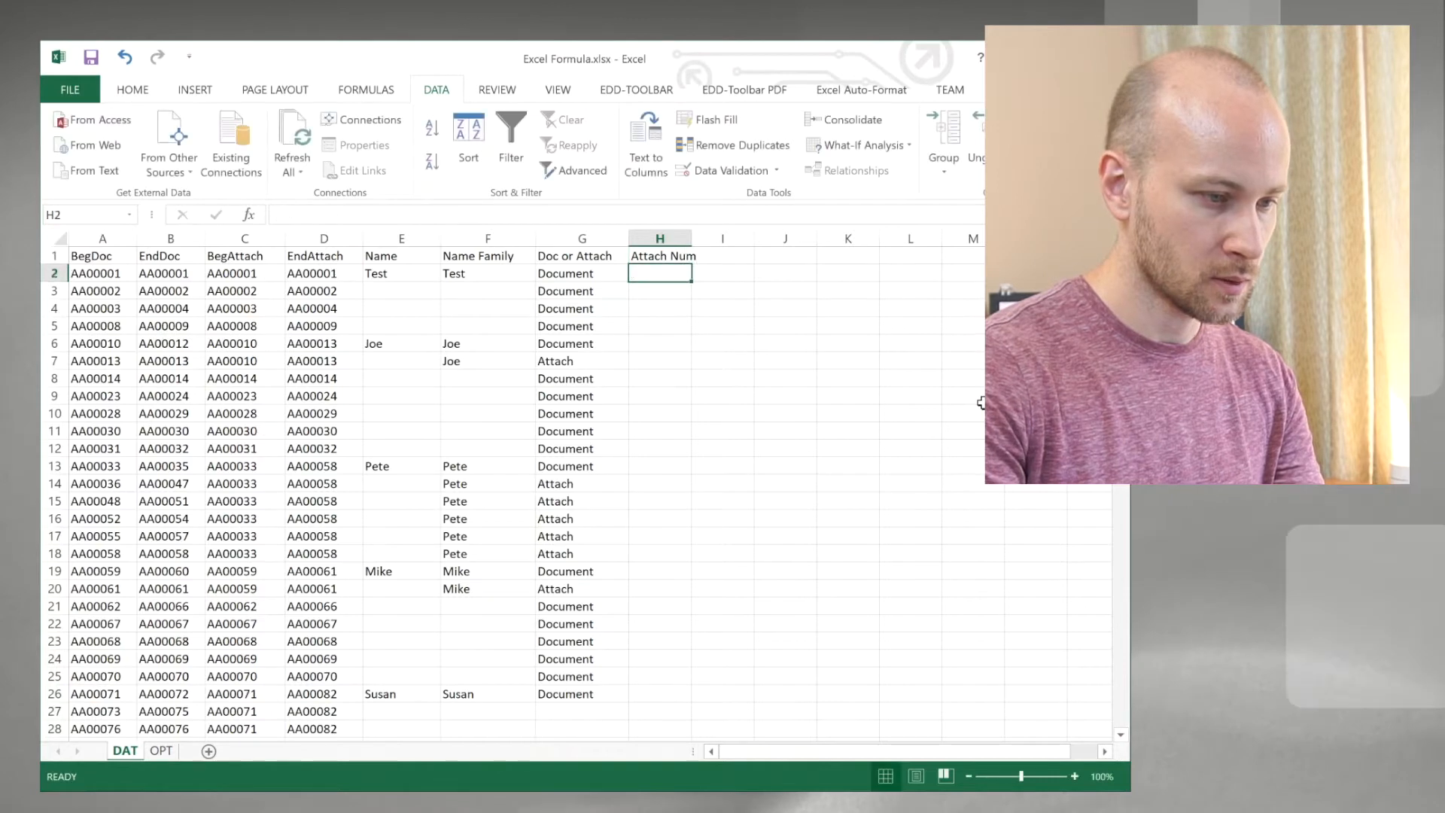
key("Return")
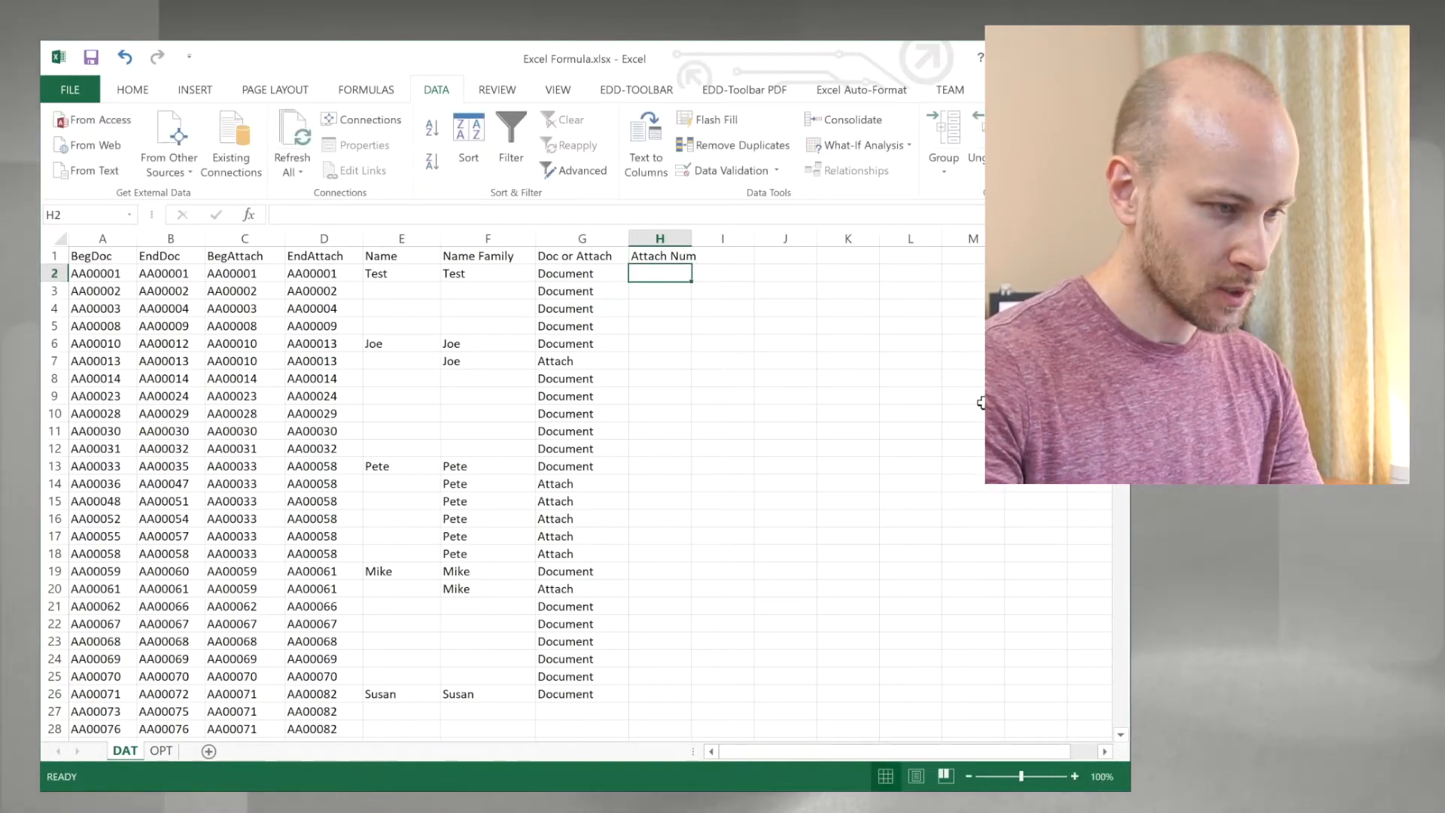
type("0")
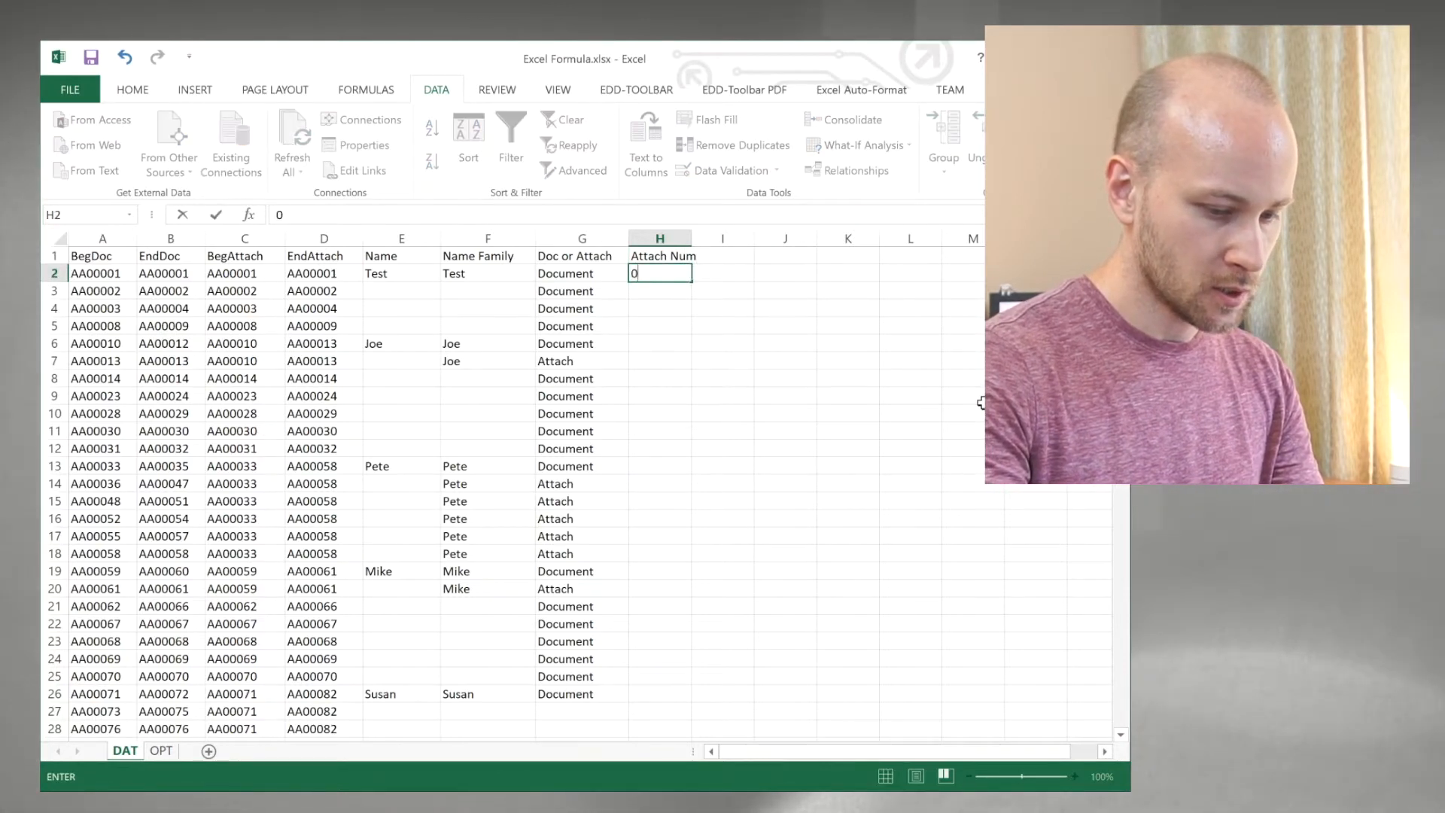
key("Return")
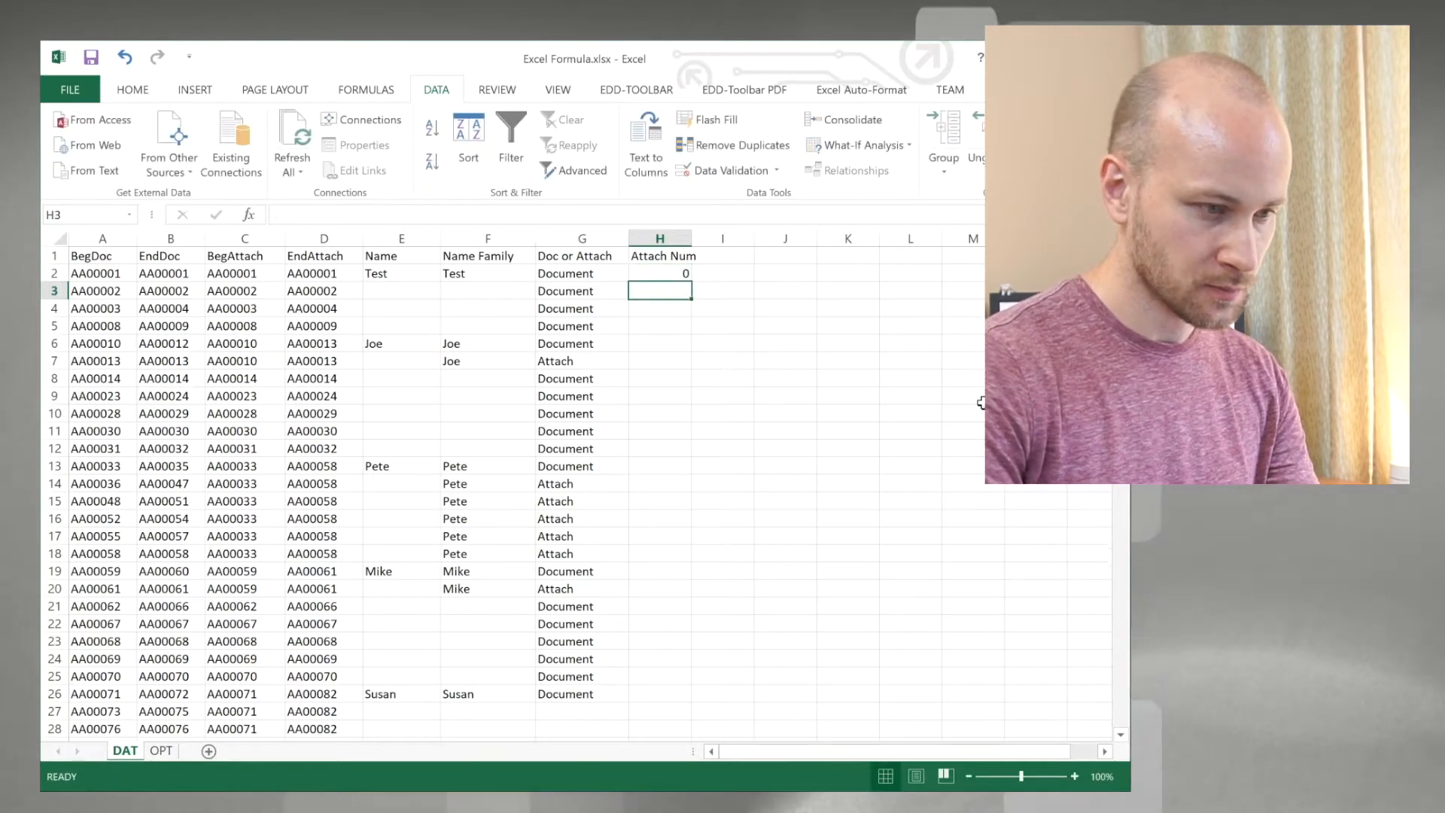
Step: Try to enter the attachment-numbering formula =IF(C2,C3,H2+1,0) in H3
type("=if(")
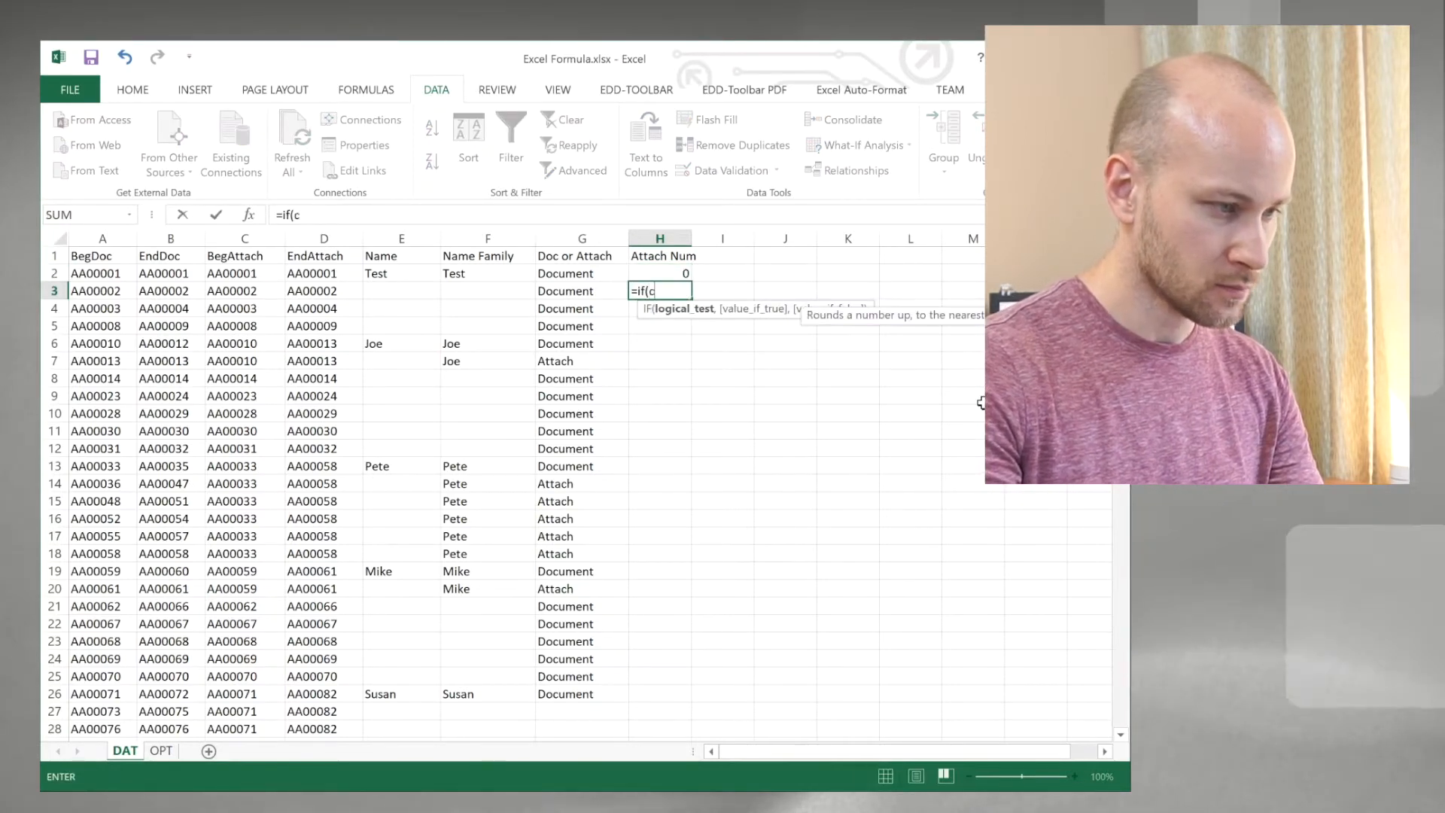
type("c2,c3")
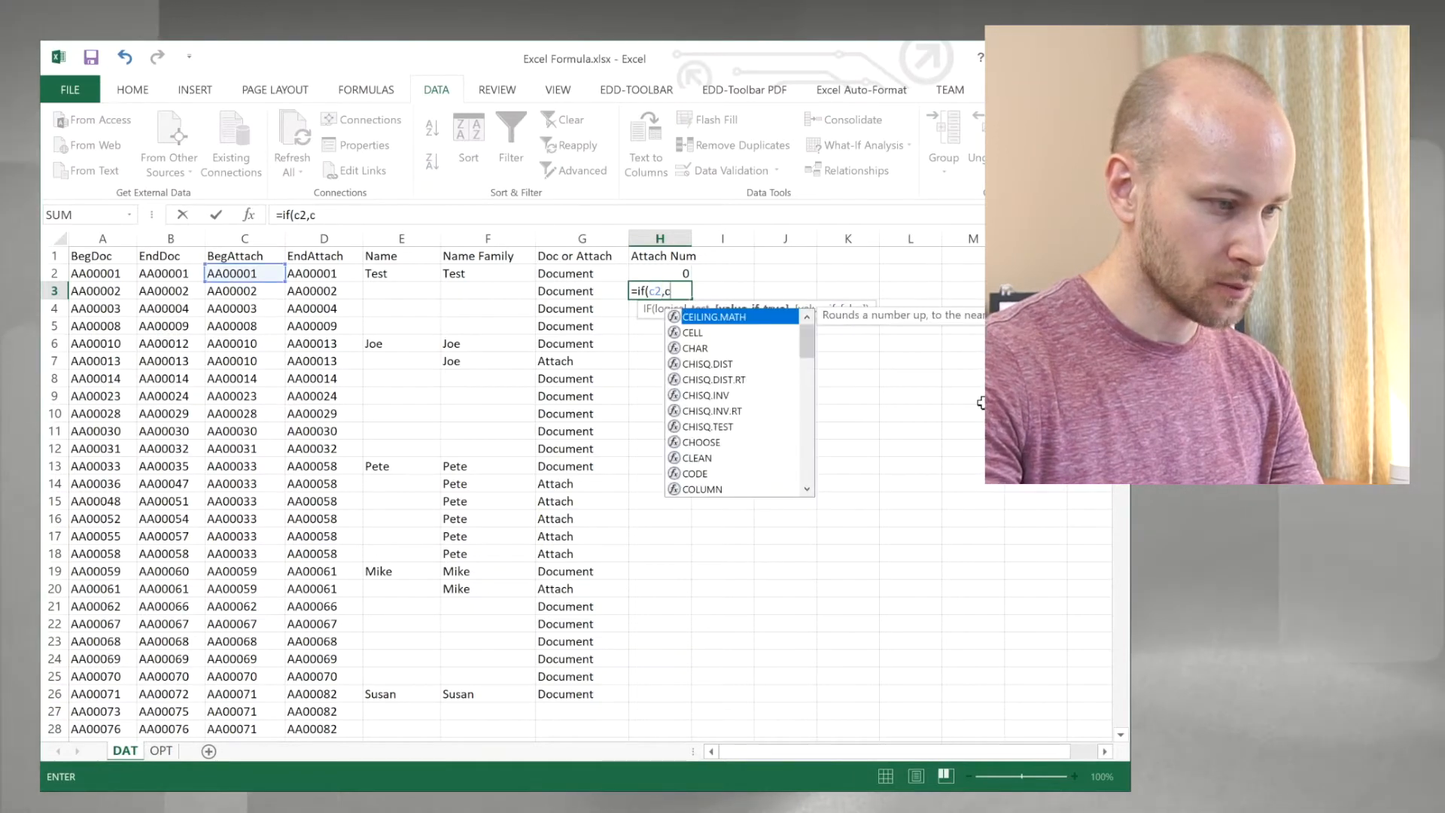
type(",")
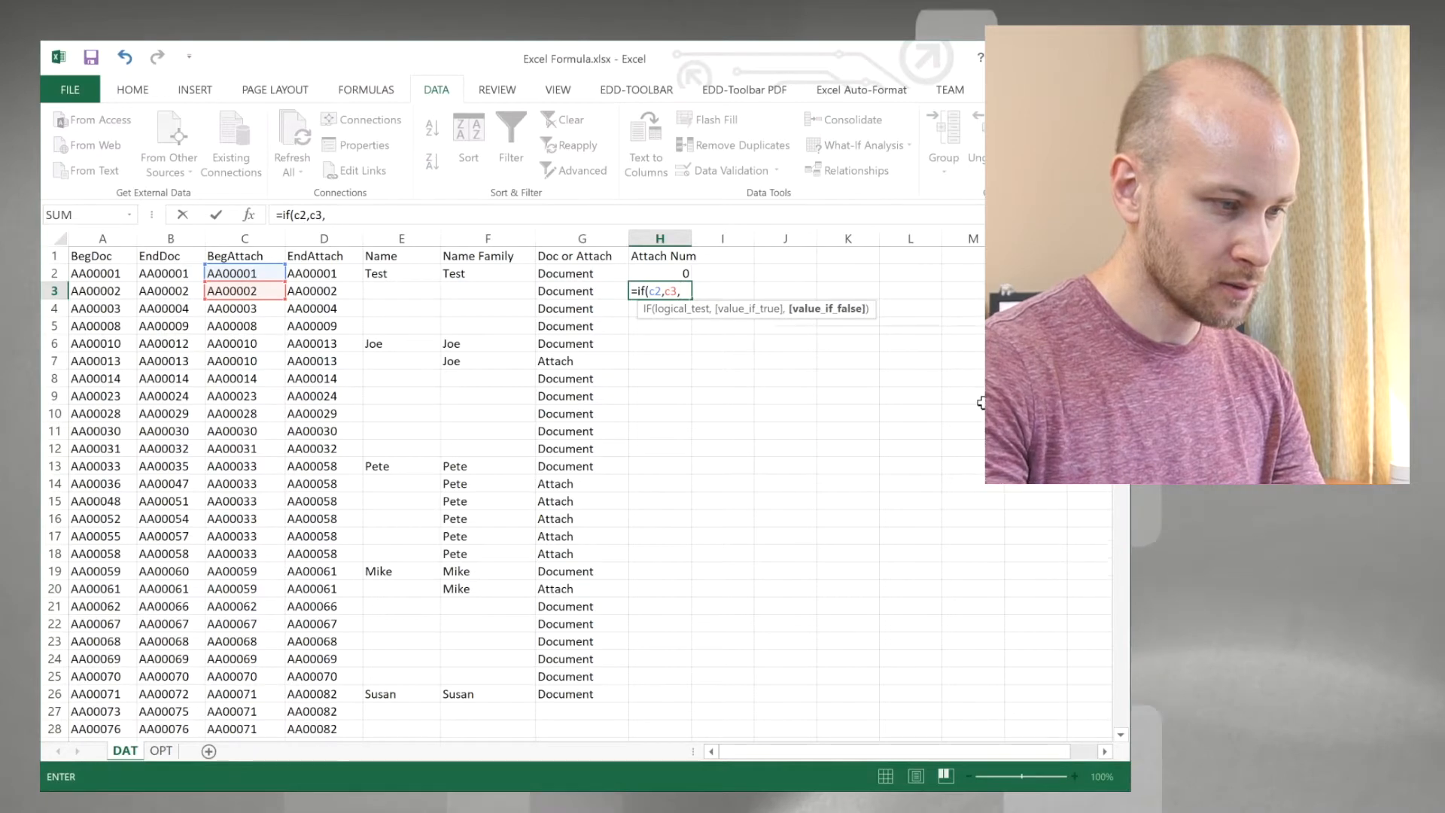
type("h2+1")
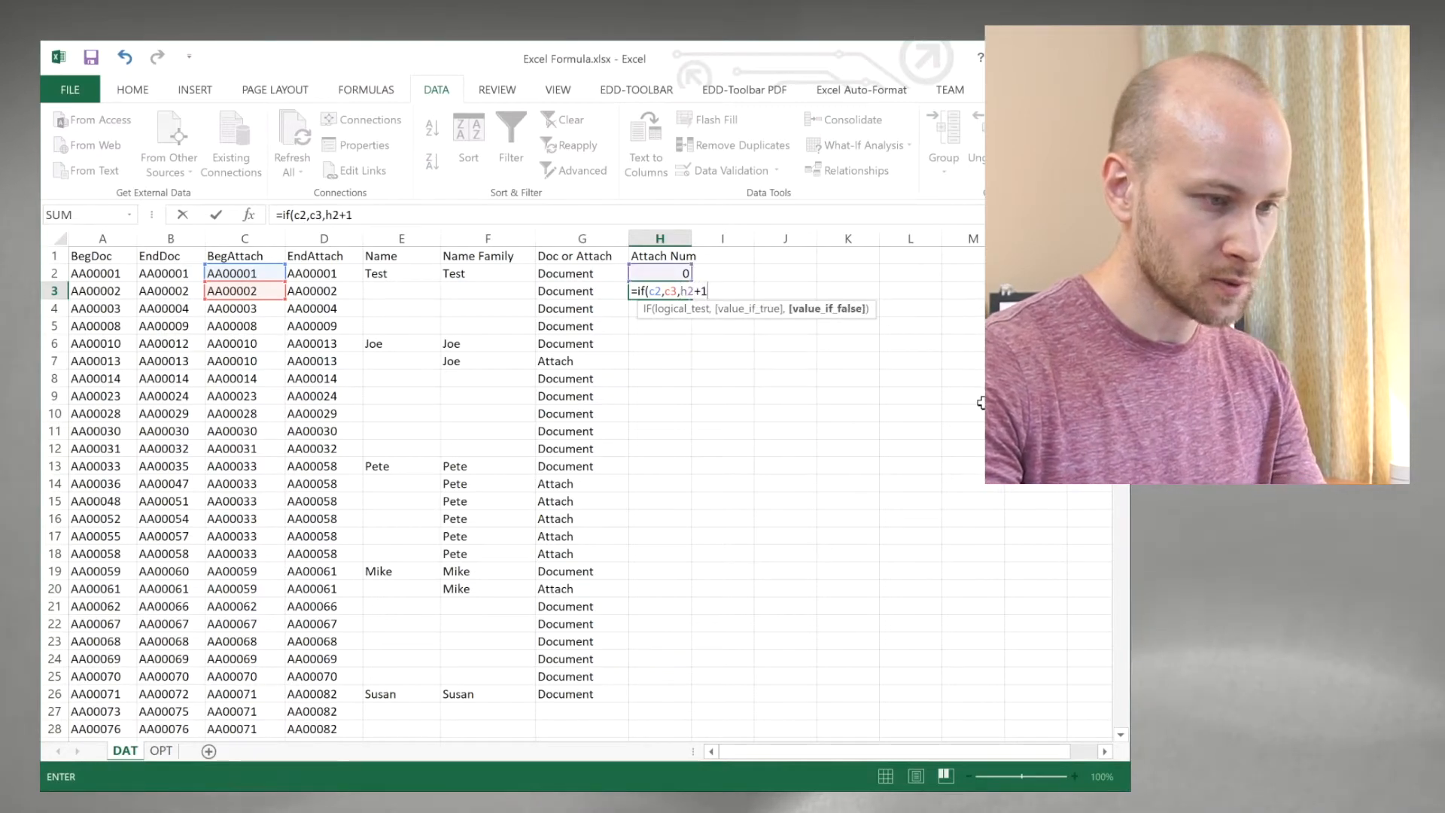
type(",0")
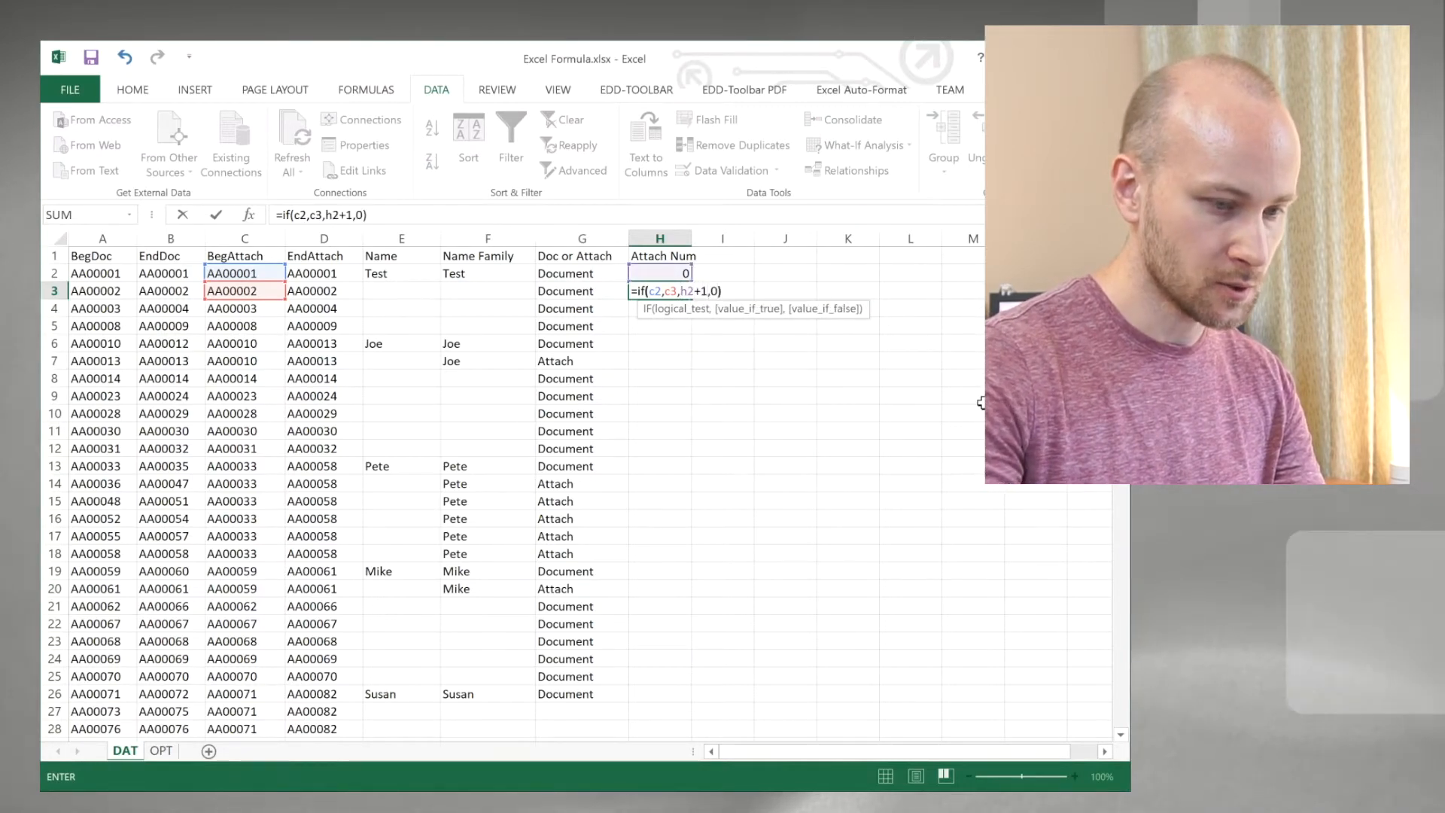
type(")")
key("Return")
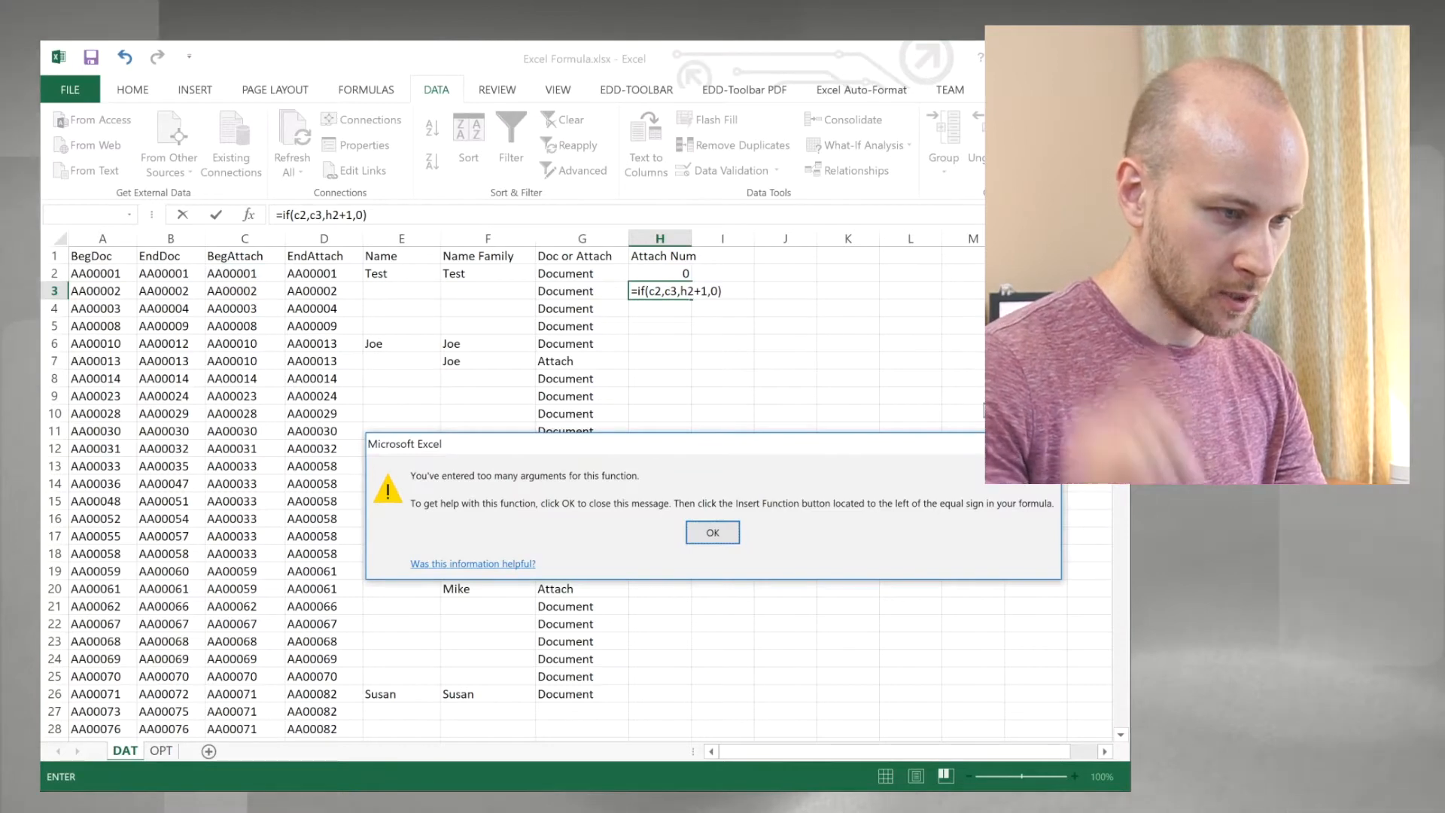
key("Return")
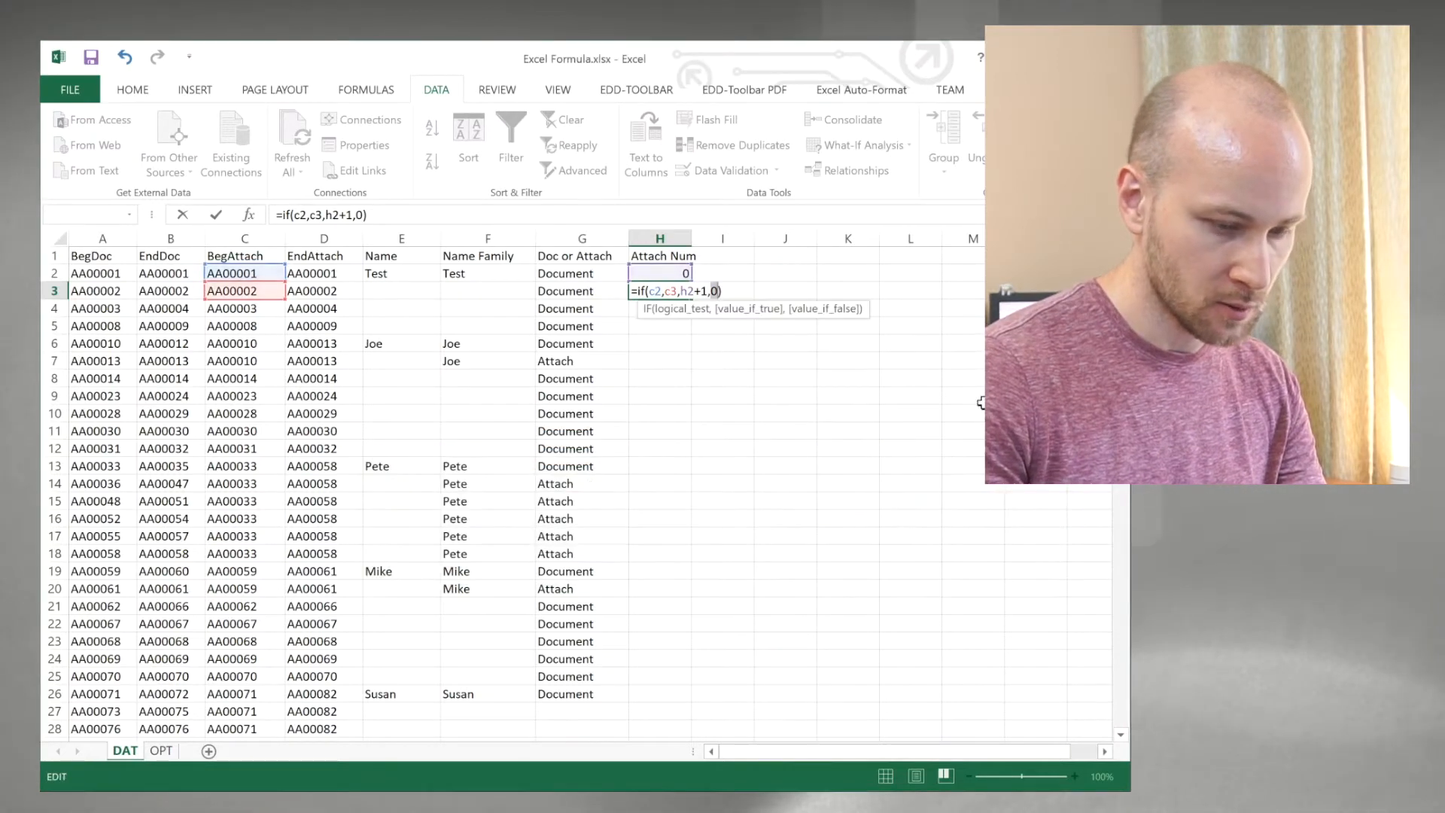
Step: Correct the H3 formula to =IF(C2=C3,H2+1,0) by making its condition compare C2 with C3
key("Left")
key("Left")
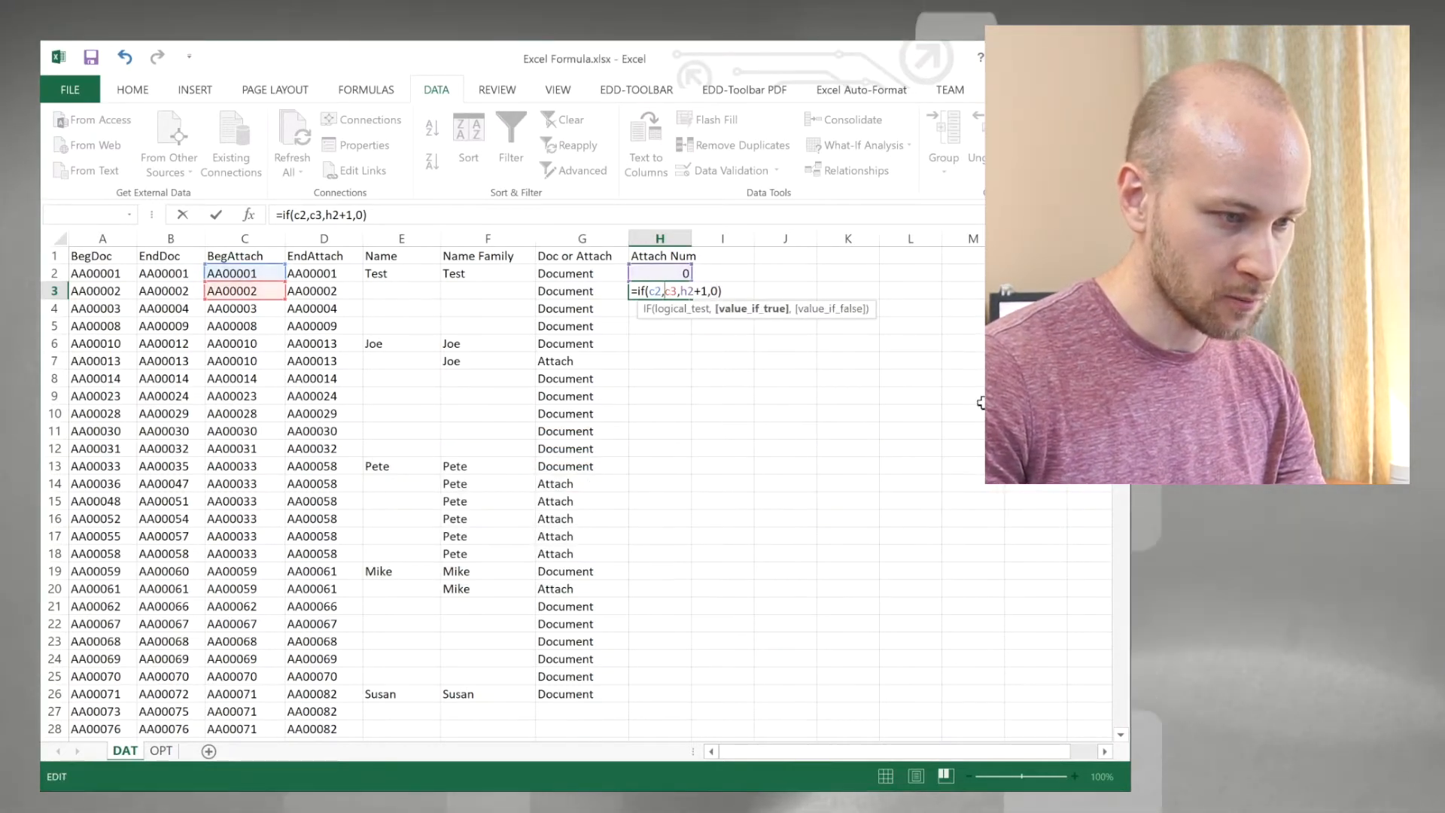
key("BackSpace")
type("=")
key("Return")
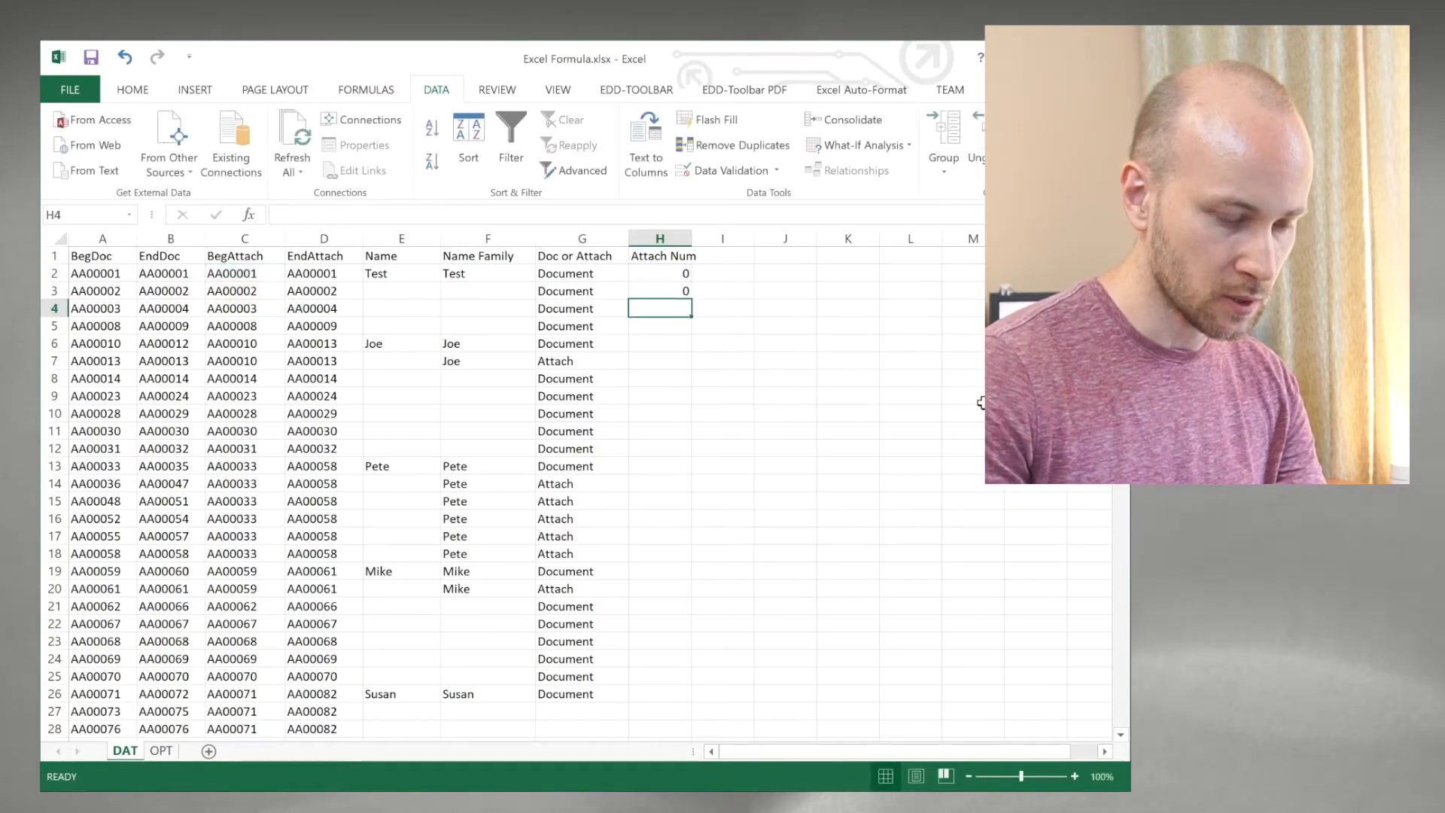
Step: Fill the Attach Num formula down through H26 and check the numbering of the document families in rows 13 to 20
left_click_drag(690, 306, 685, 694)
left_click(678, 467)
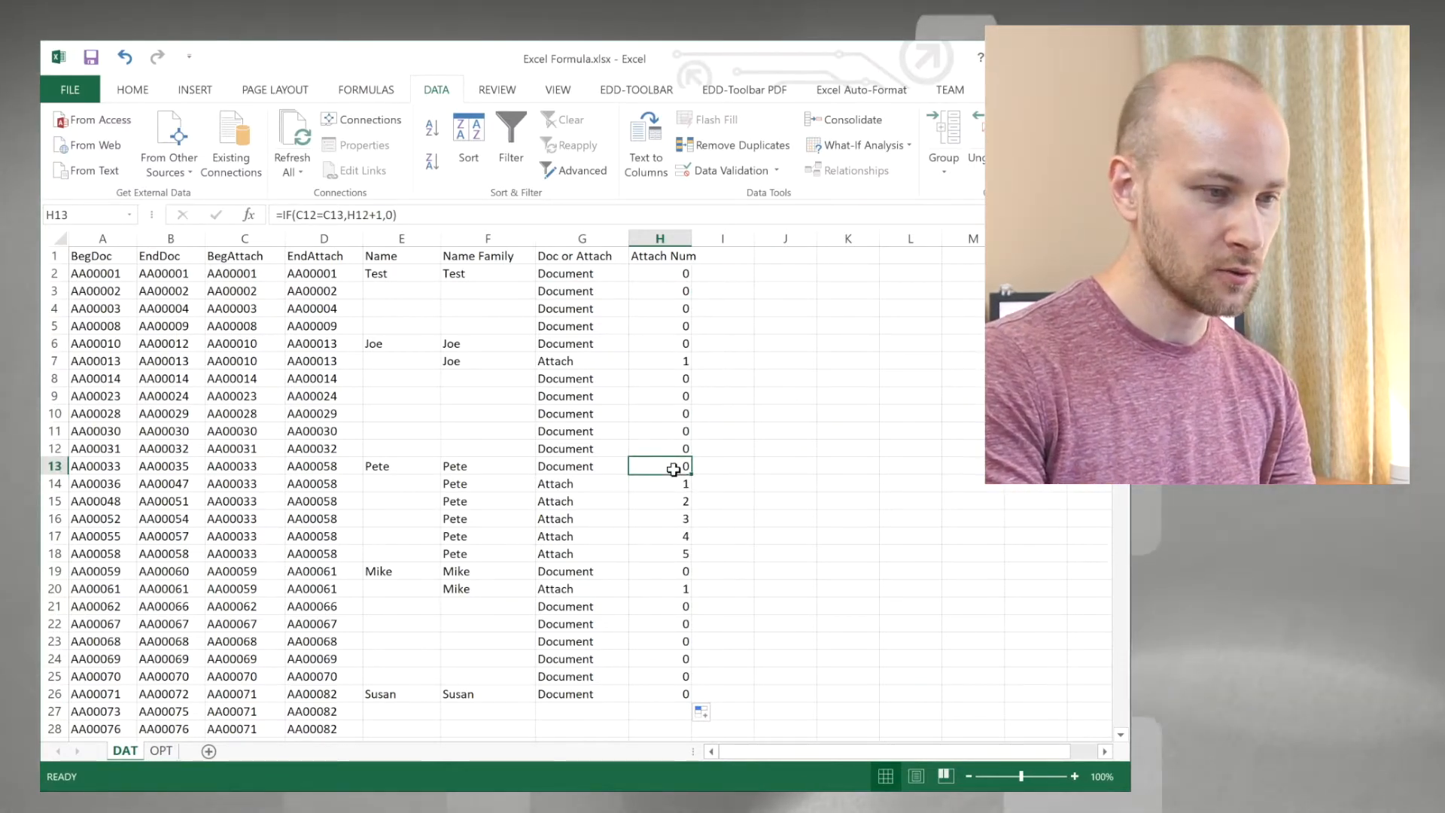
left_click_drag(673, 483, 664, 515)
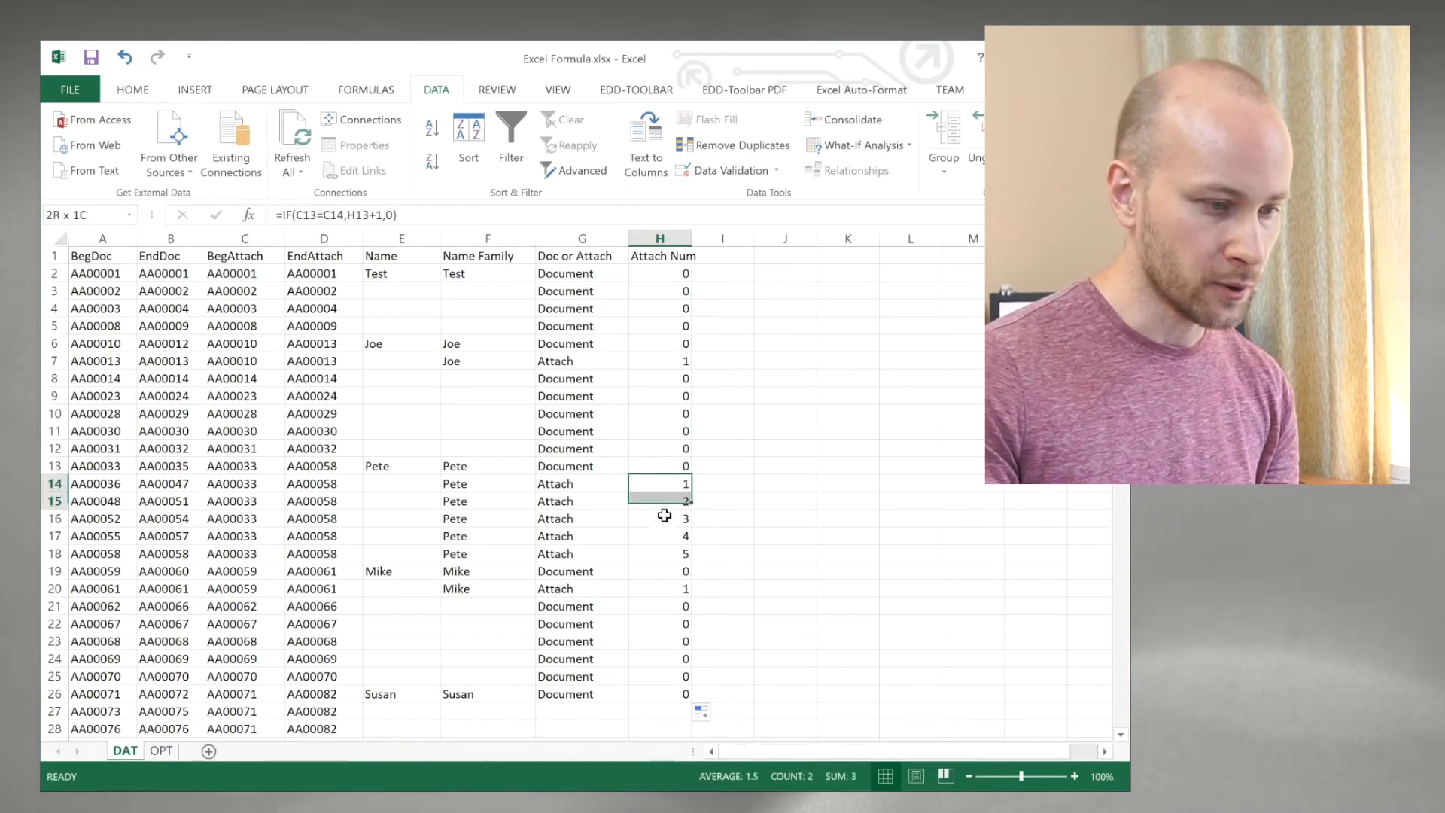
left_click(657, 592)
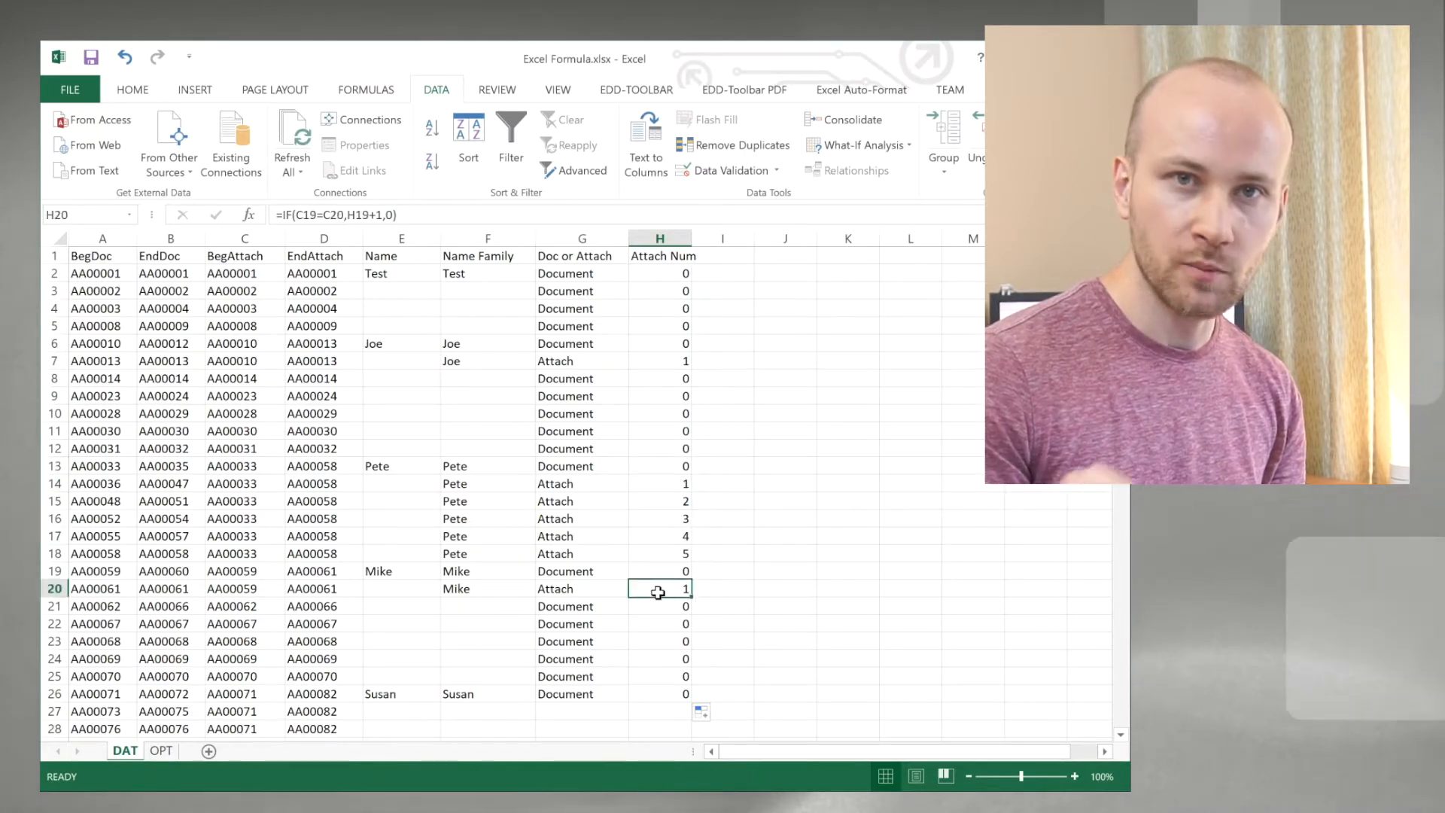
key("ctrl+Up")
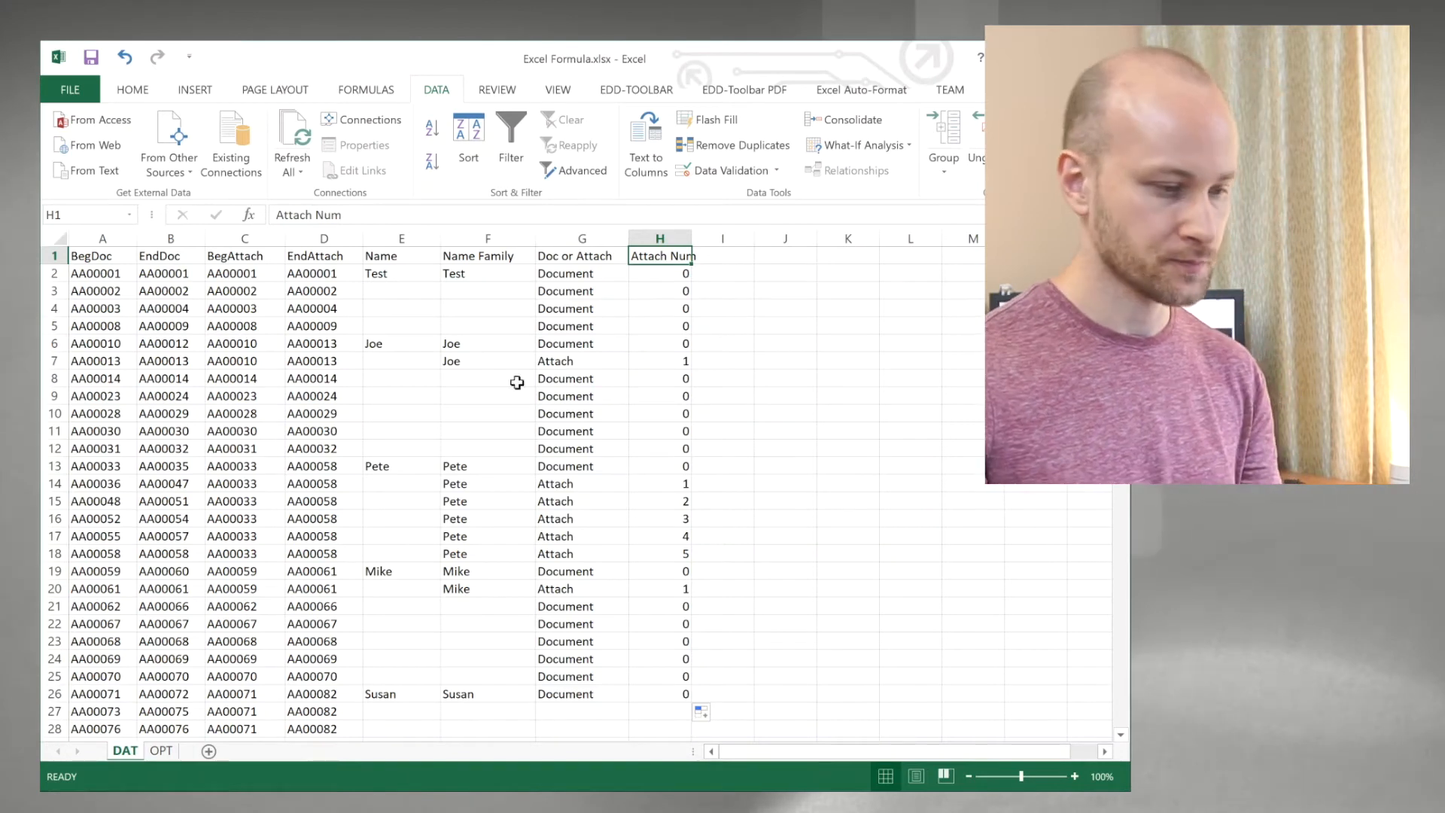
Step: Clear the contents of column G on the OPT sheet
left_click(161, 750)
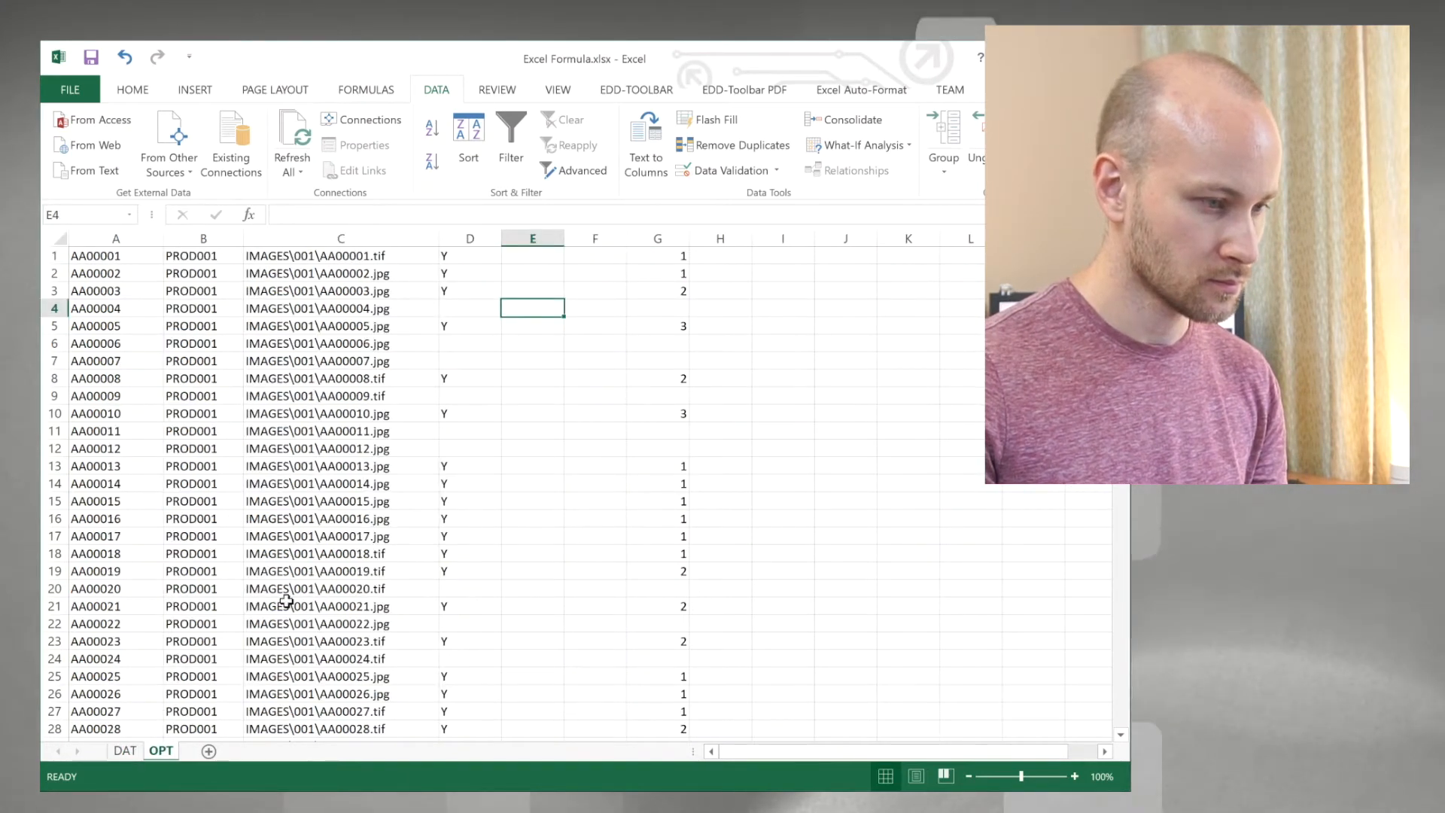
left_click(340, 255)
key("ctrl+c")
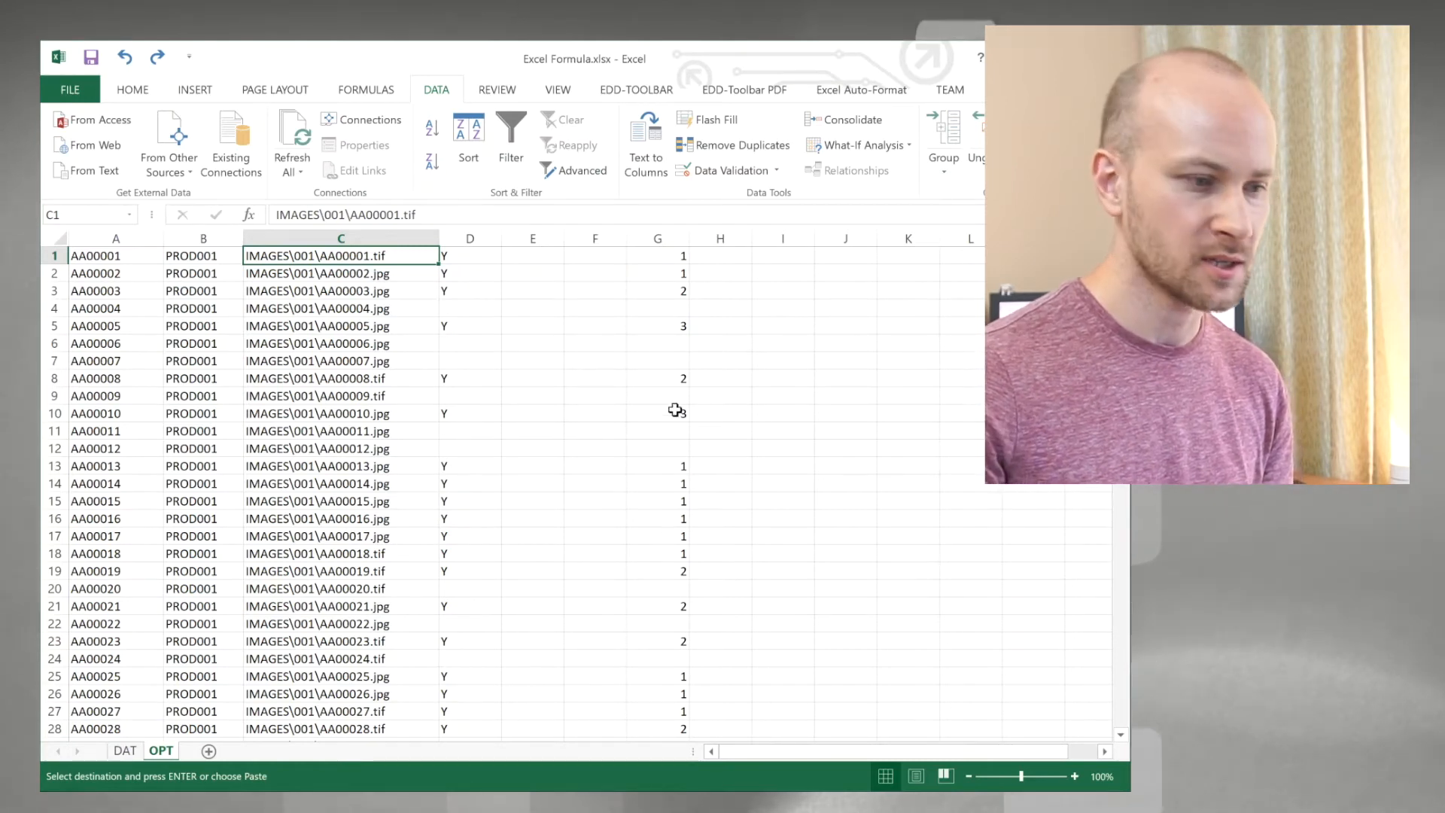
left_click(666, 238)
key("Delete")
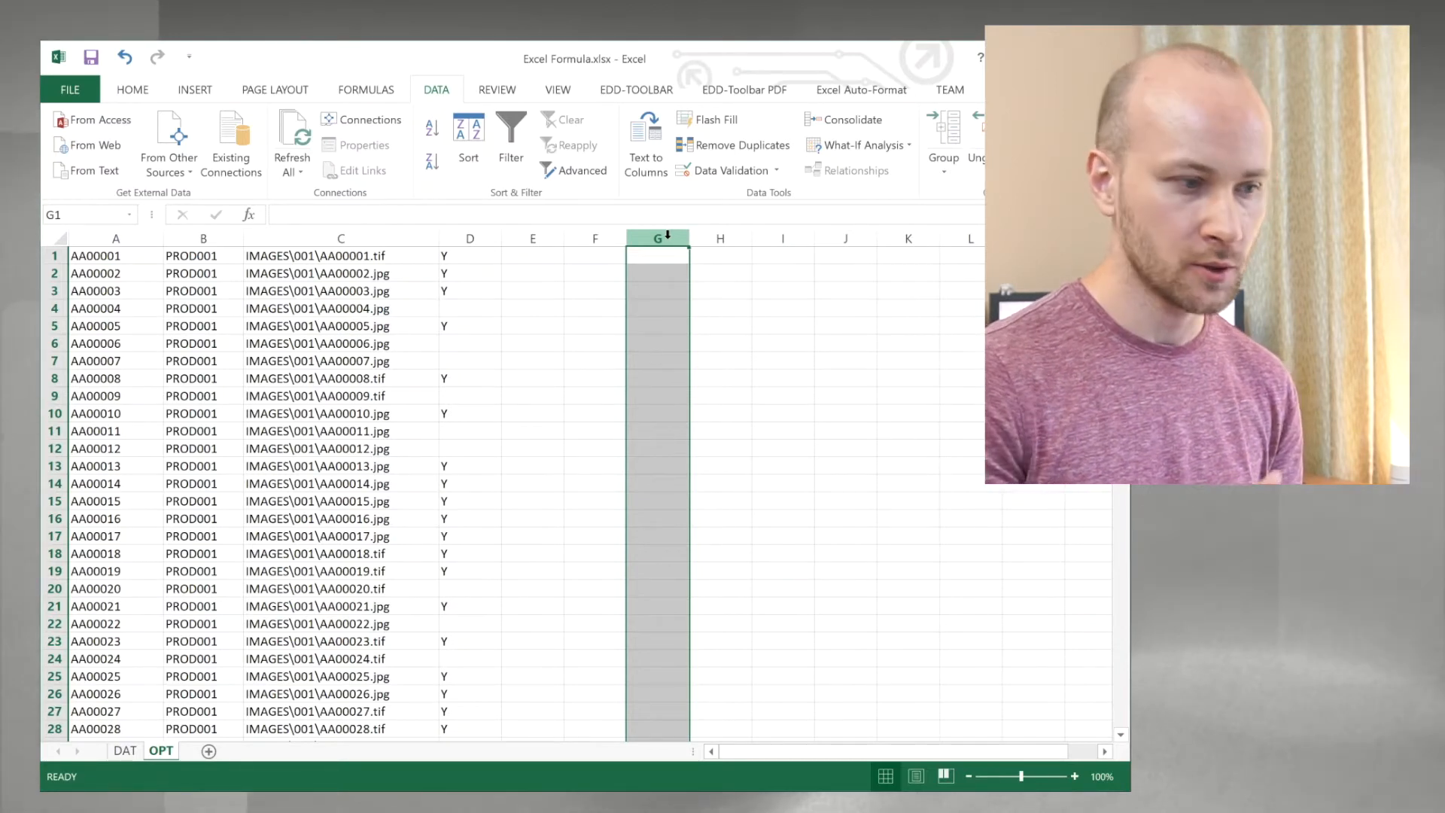
Step: Enter the starting page count 1 in E2687, beside the last image record
key("Left")
key("Left")
key("Left")
key("Left")
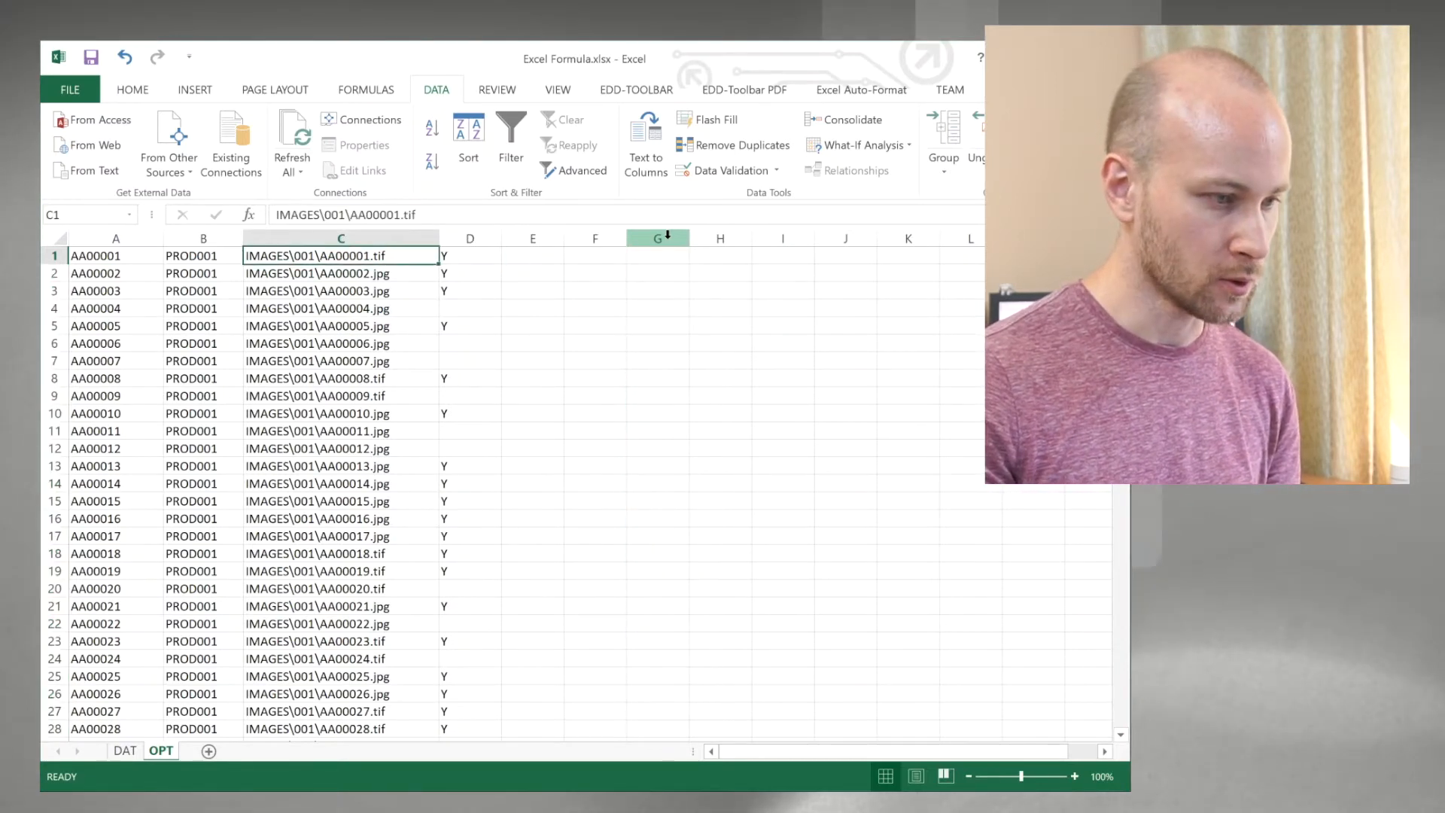
key("ctrl+Down")
key("Right")
key("Right")
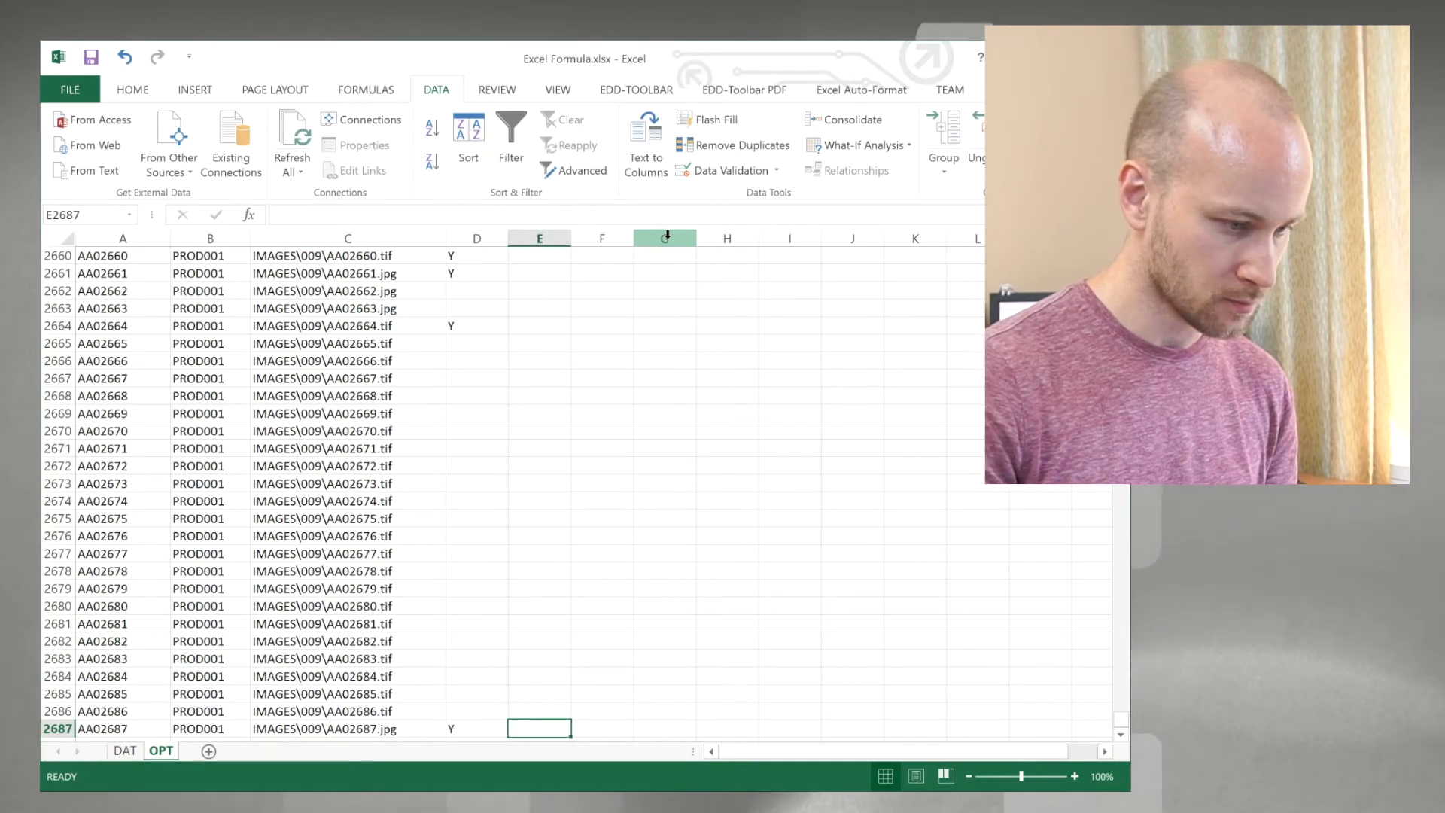
type("1")
key("Return")
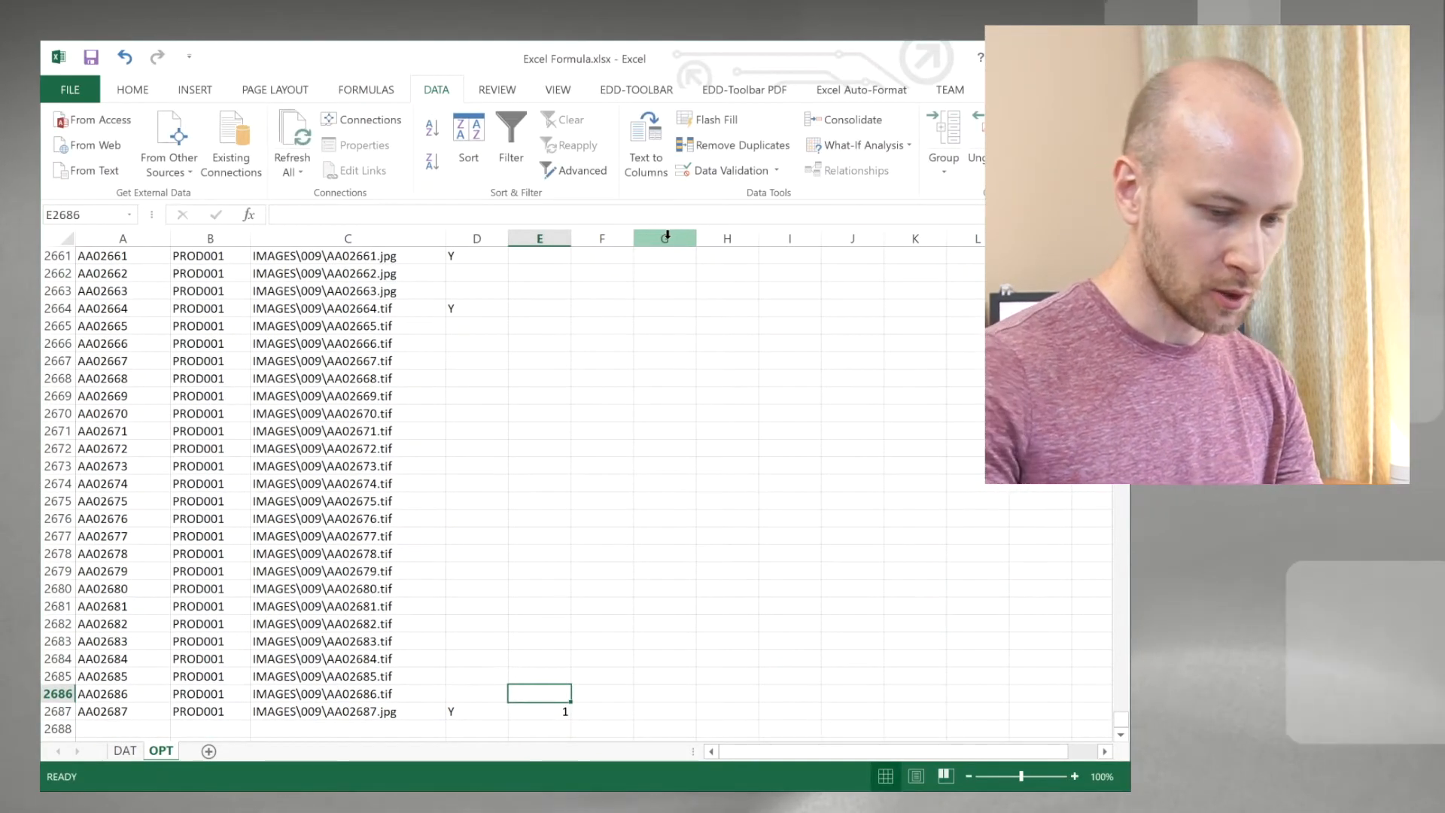
Step: Enter the page-count formula =IF(D2687="Y",1,E2687+1) in E2686
type("=if(")
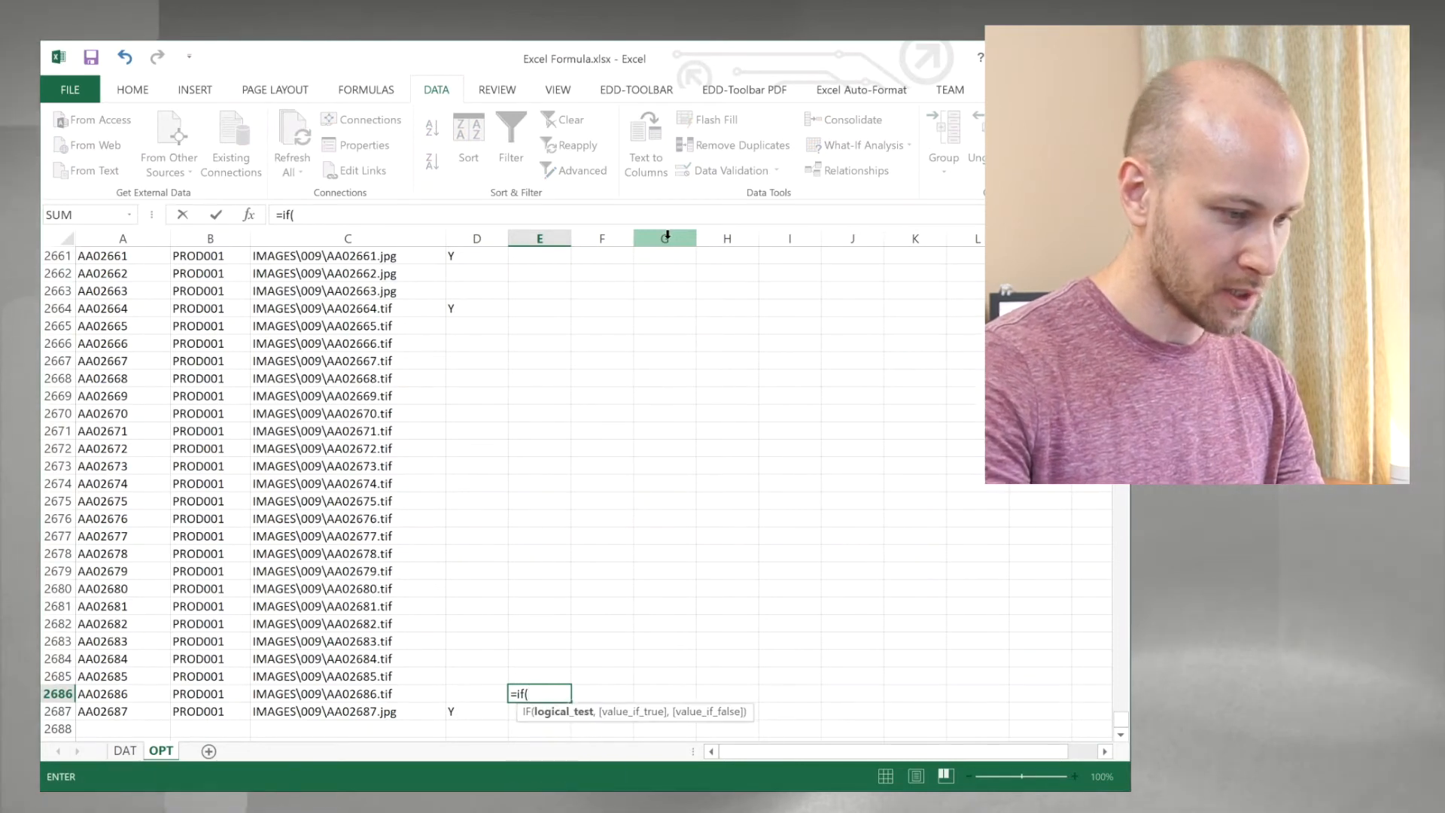
type("d2")
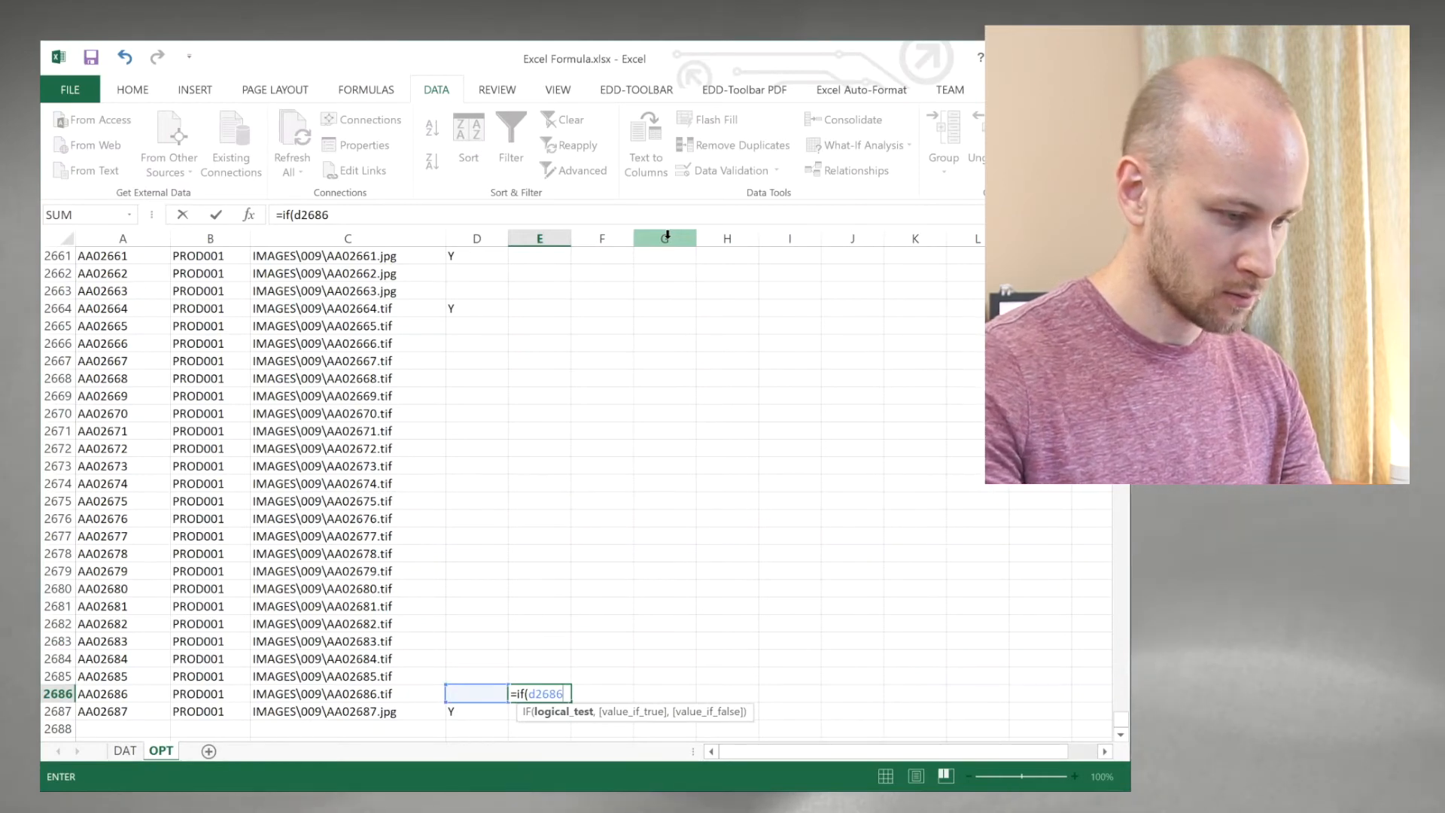
type("687")
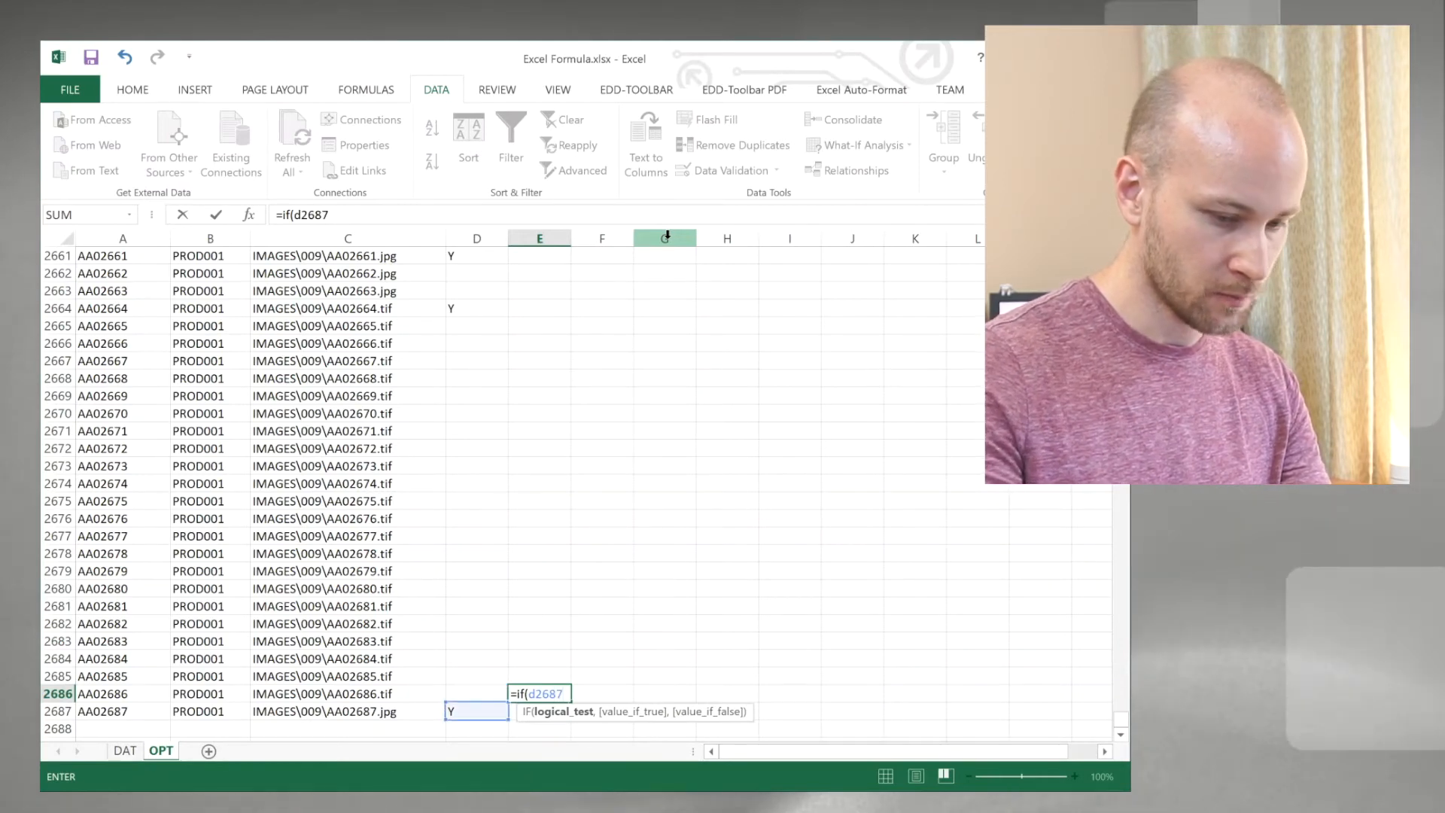
type("=\"Y\",")
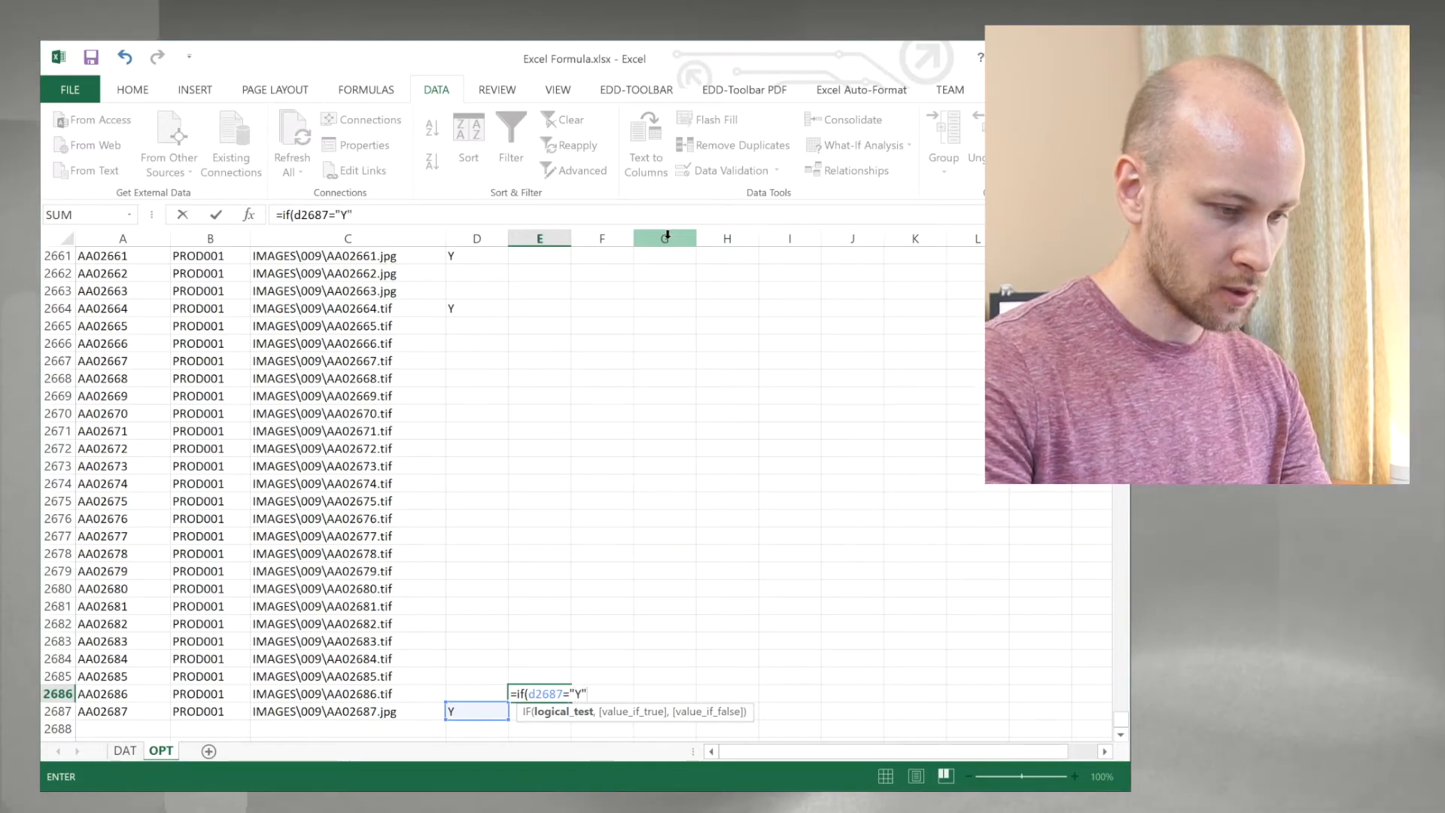
type("1,")
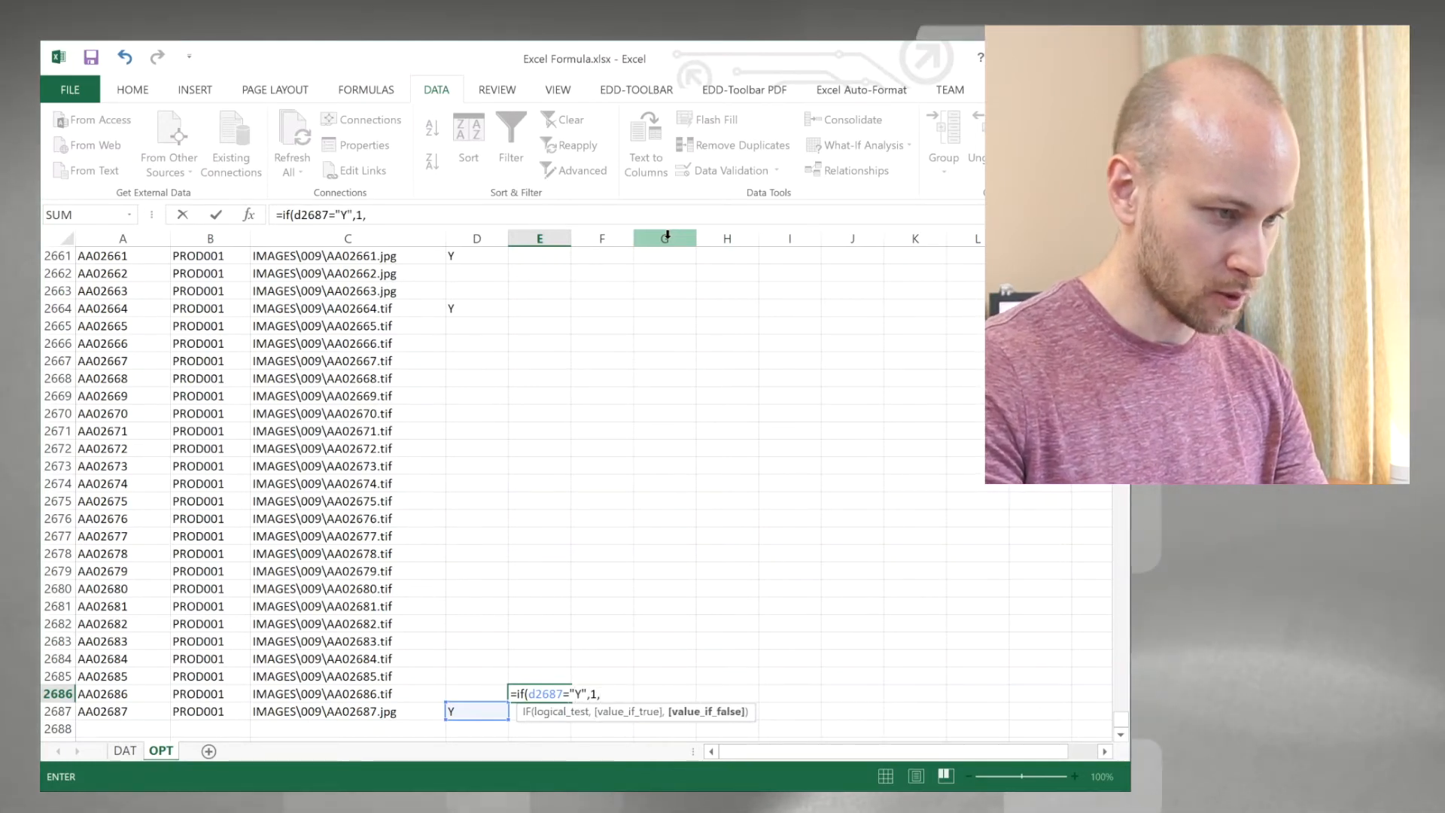
type("e2")
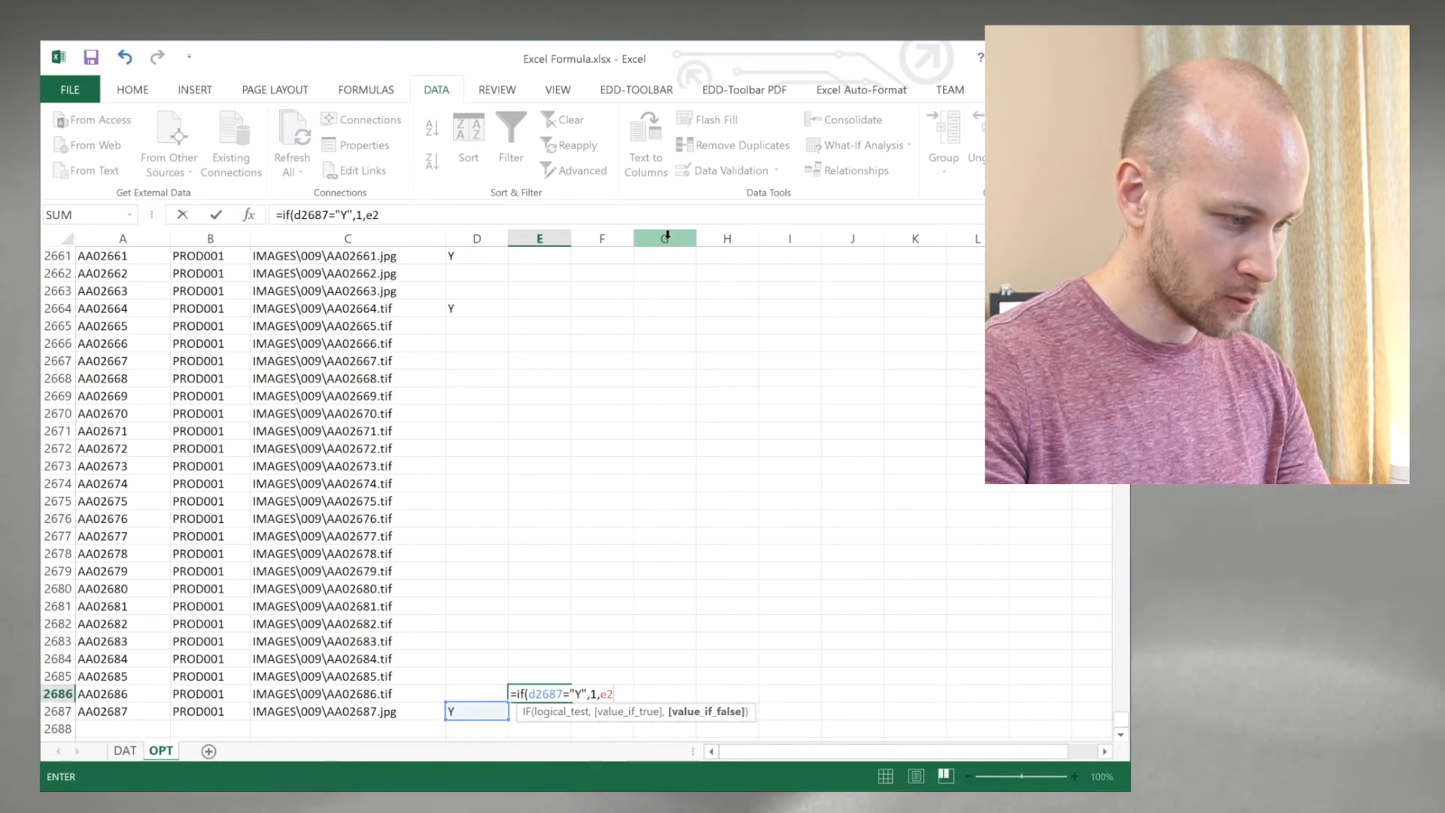
type("687")
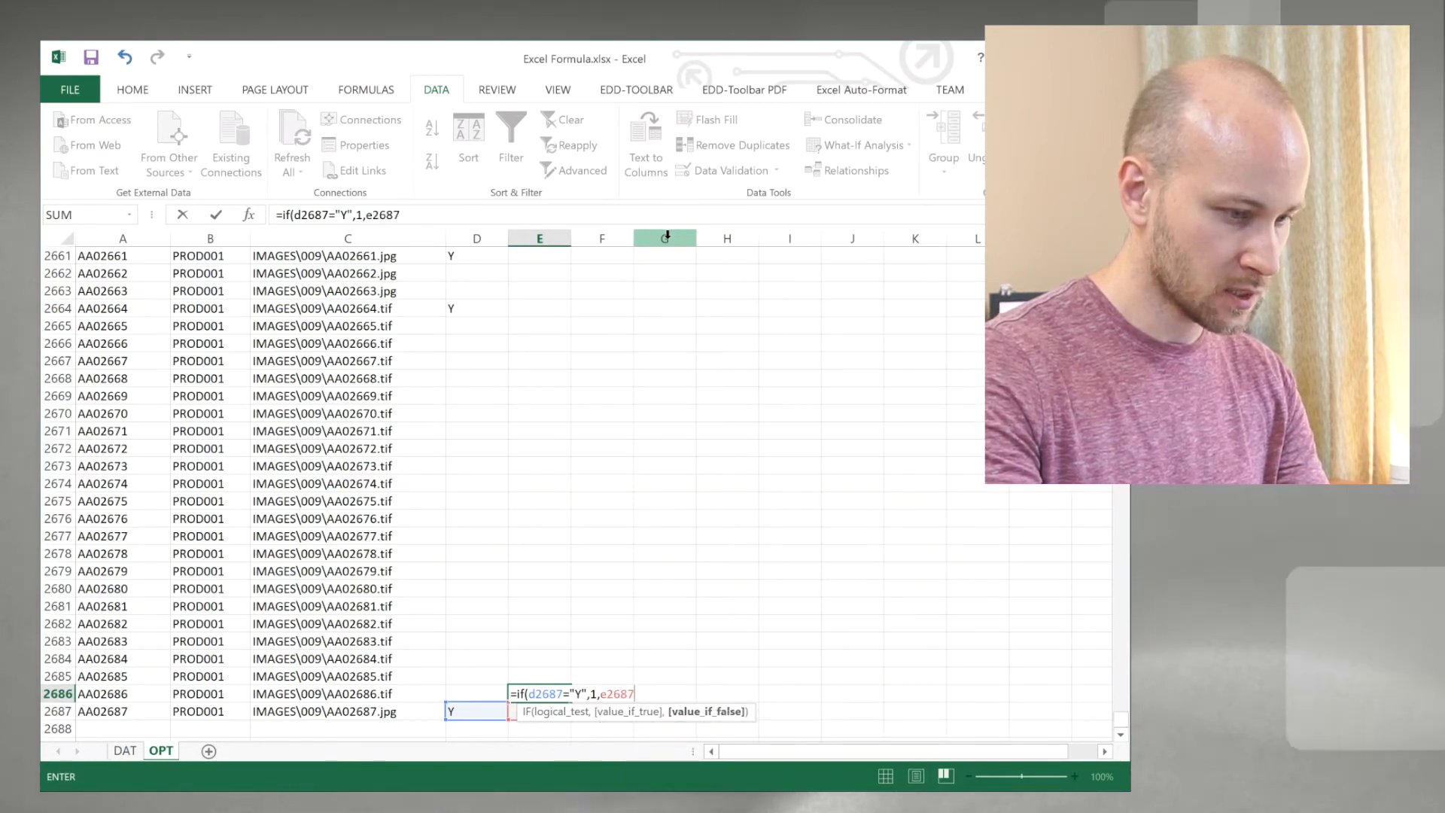
type("+1)")
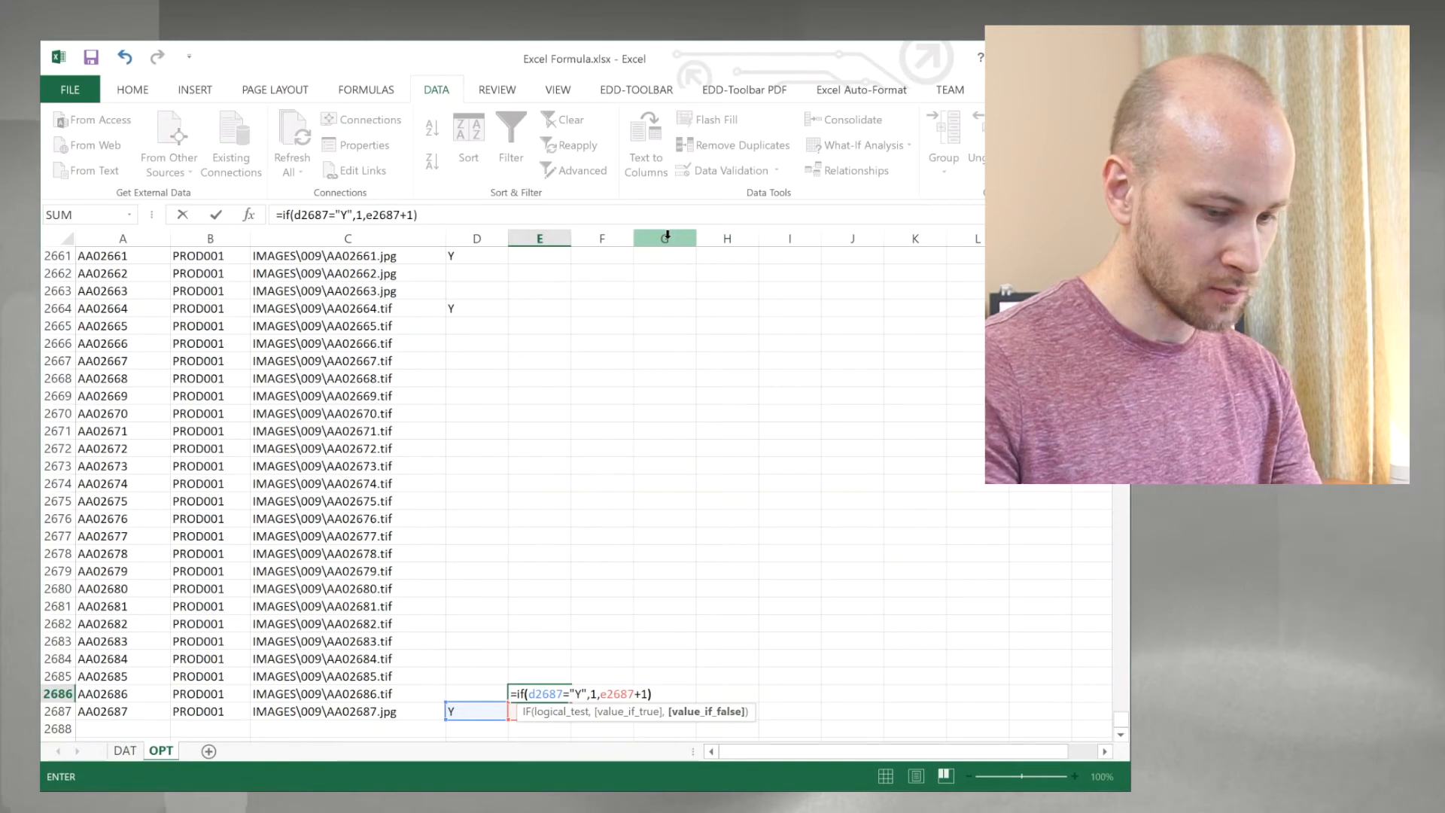
key("Return")
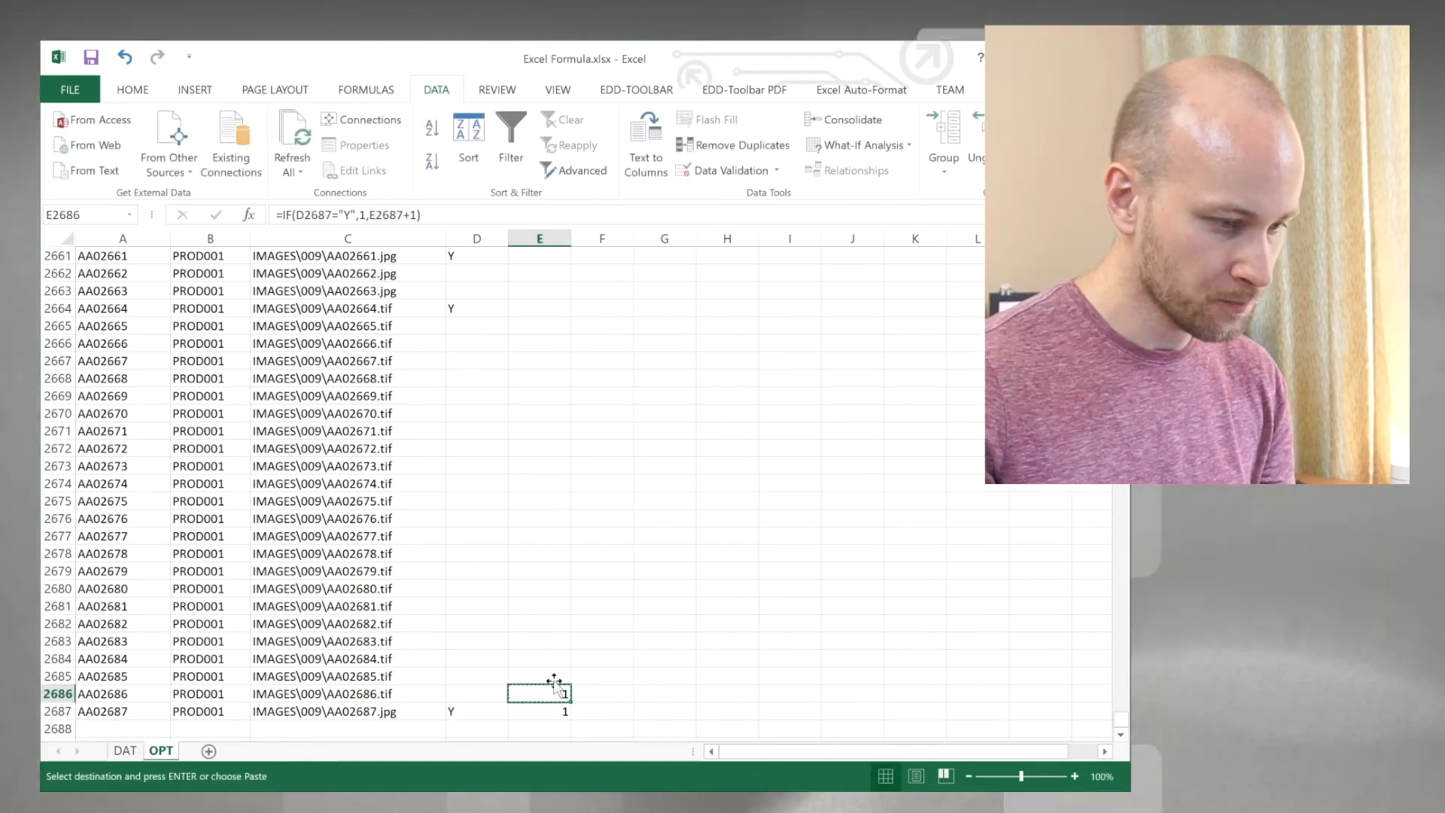
Step: Copy the page-count formula from E2686 up into E2661:E2685
left_click_drag(552, 674, 555, 258)
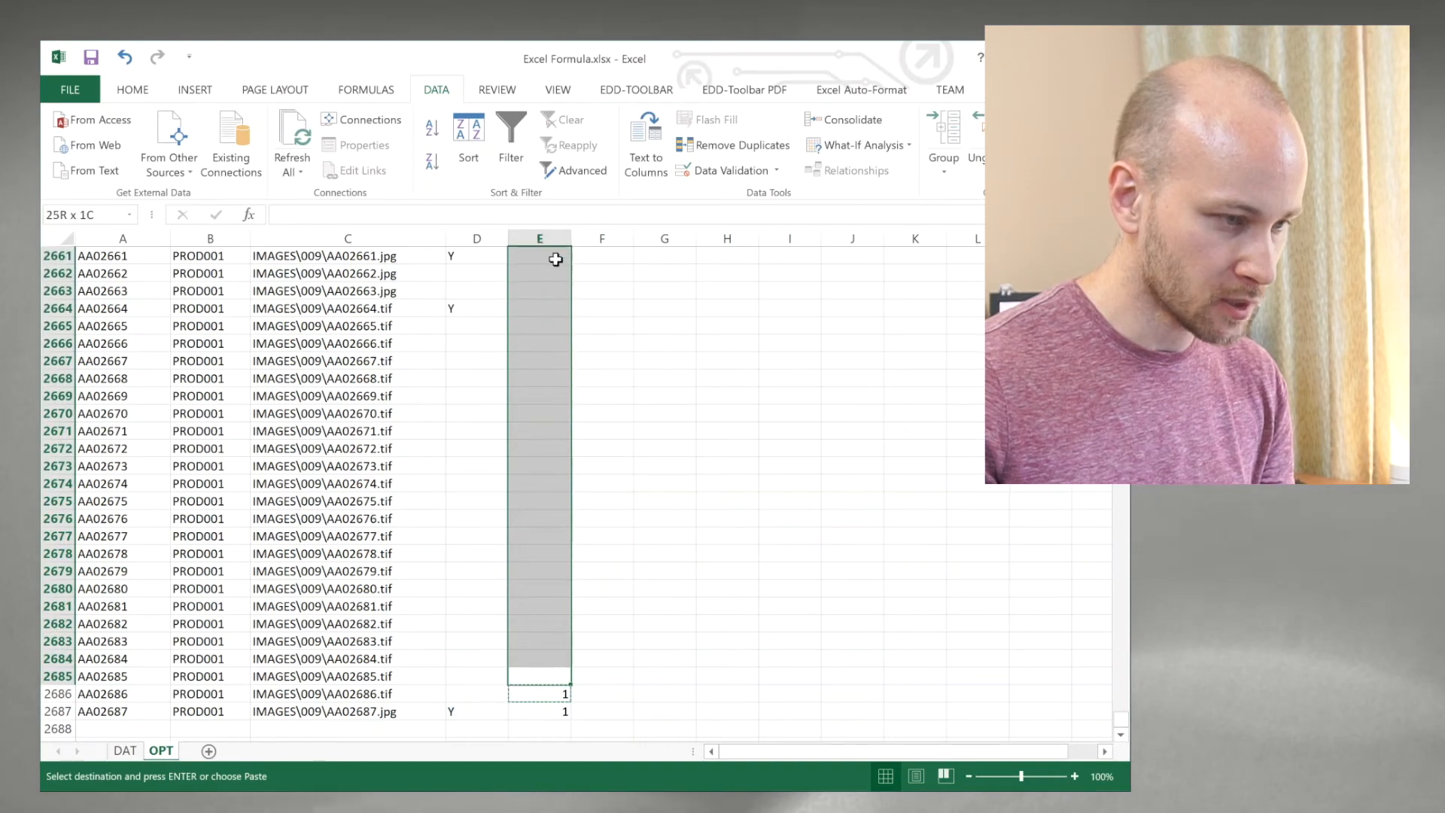
key("ctrl+v")
left_click(540, 310)
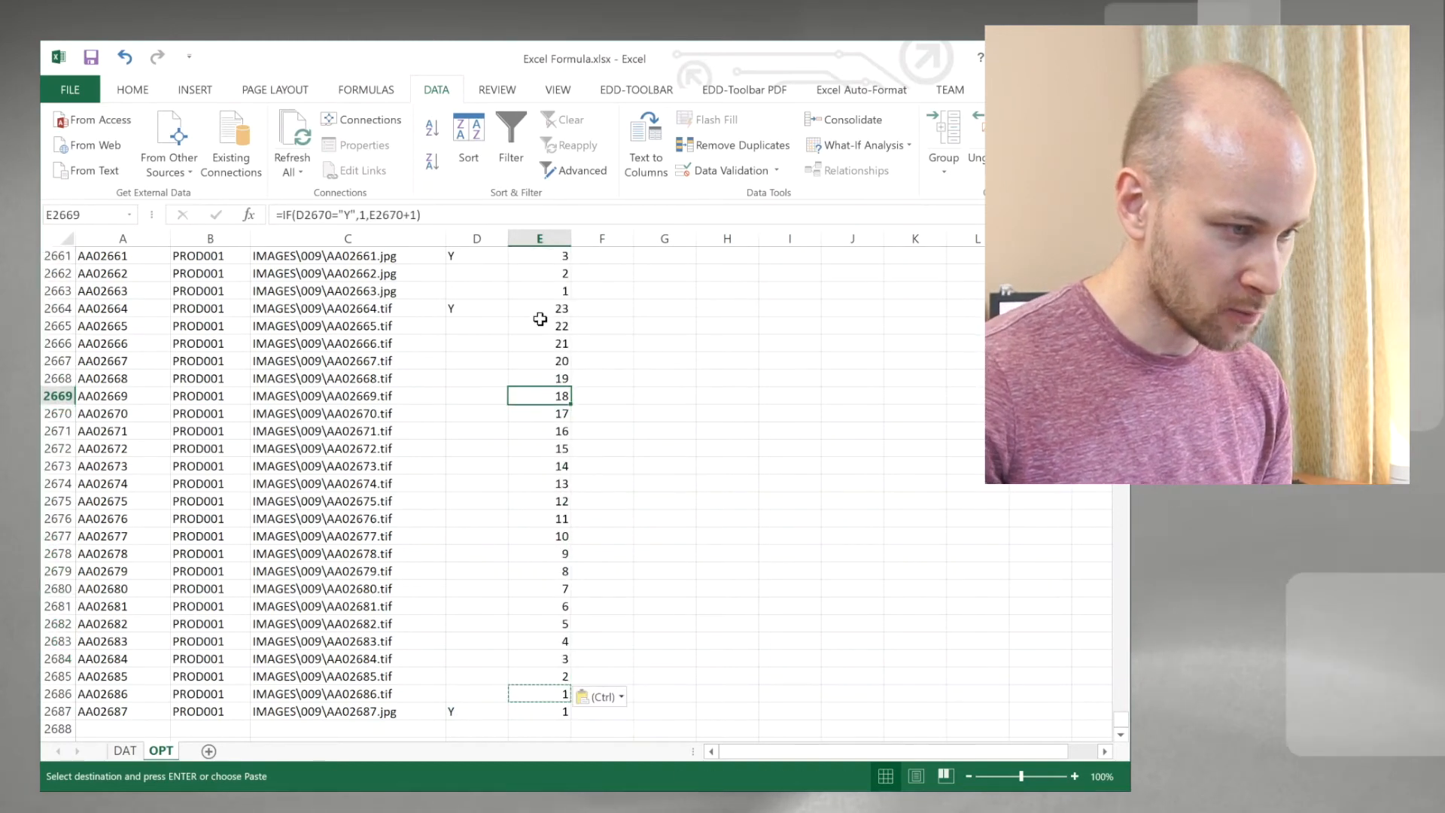
Step: Copy the formula from E2661 up through E1 and check both ends of the page-count column
scroll(545, 522, "up", 4)
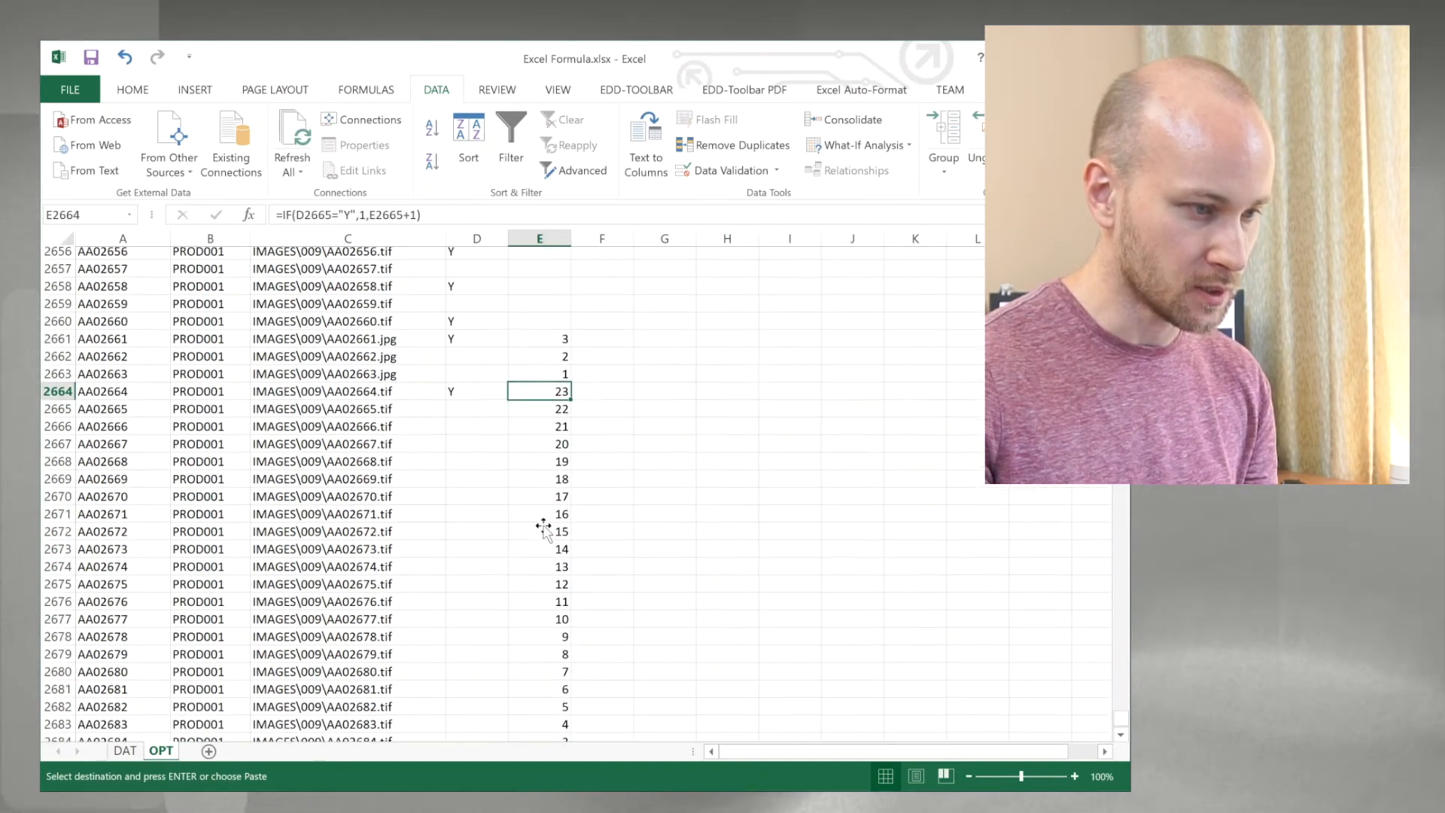
key("ctrl+c")
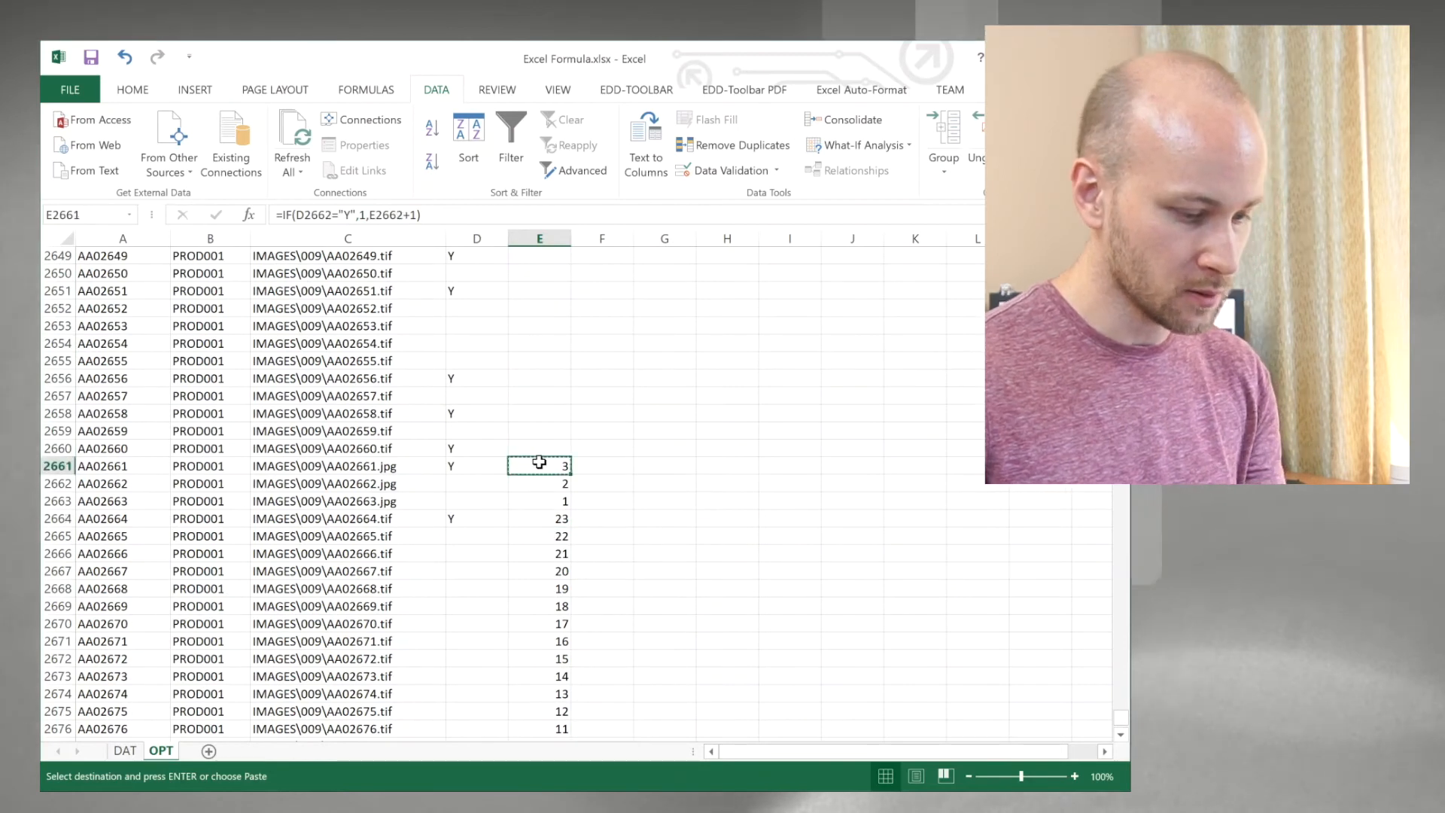
key("ctrl+shift+Up")
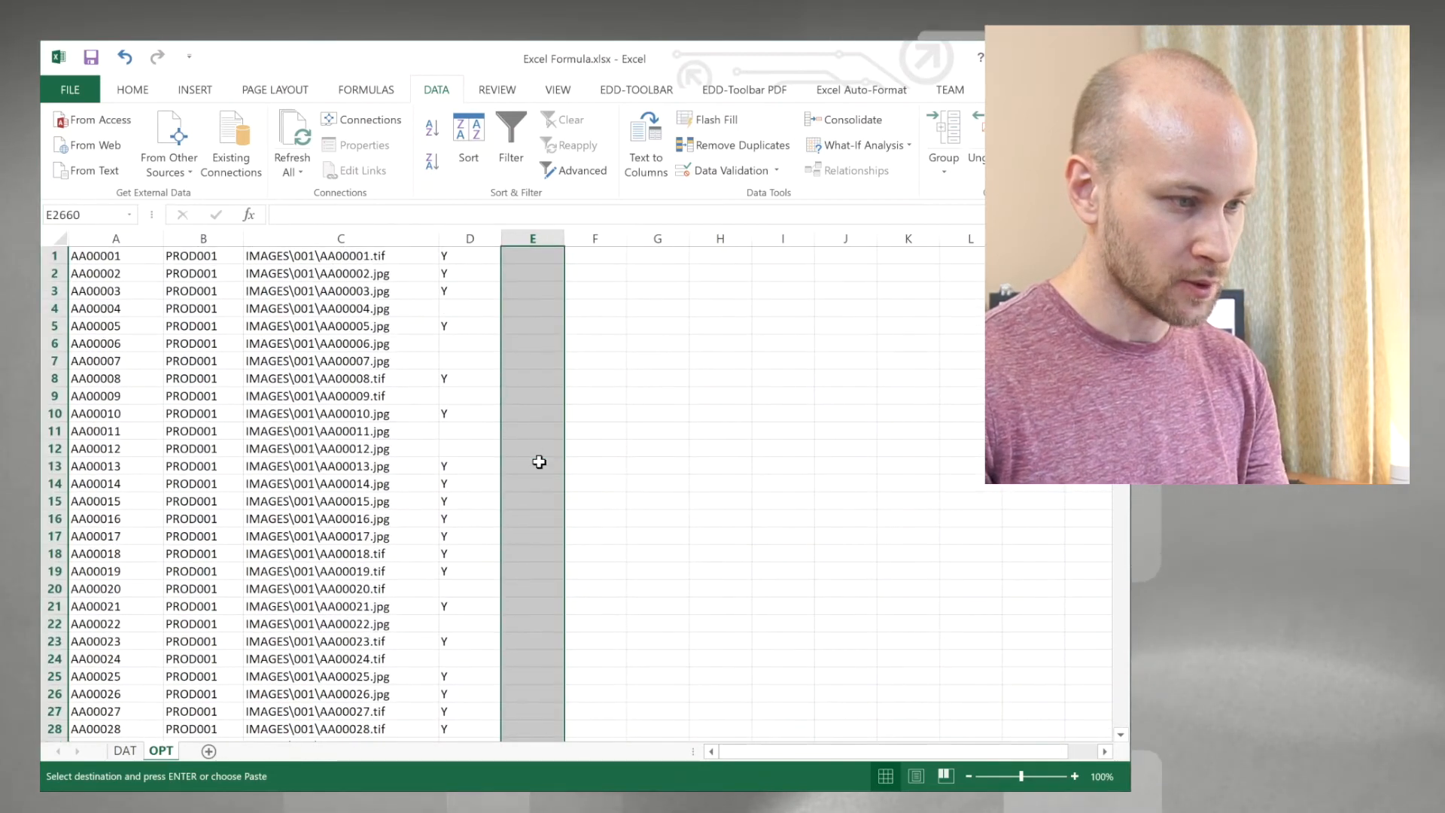
key("ctrl+Up")
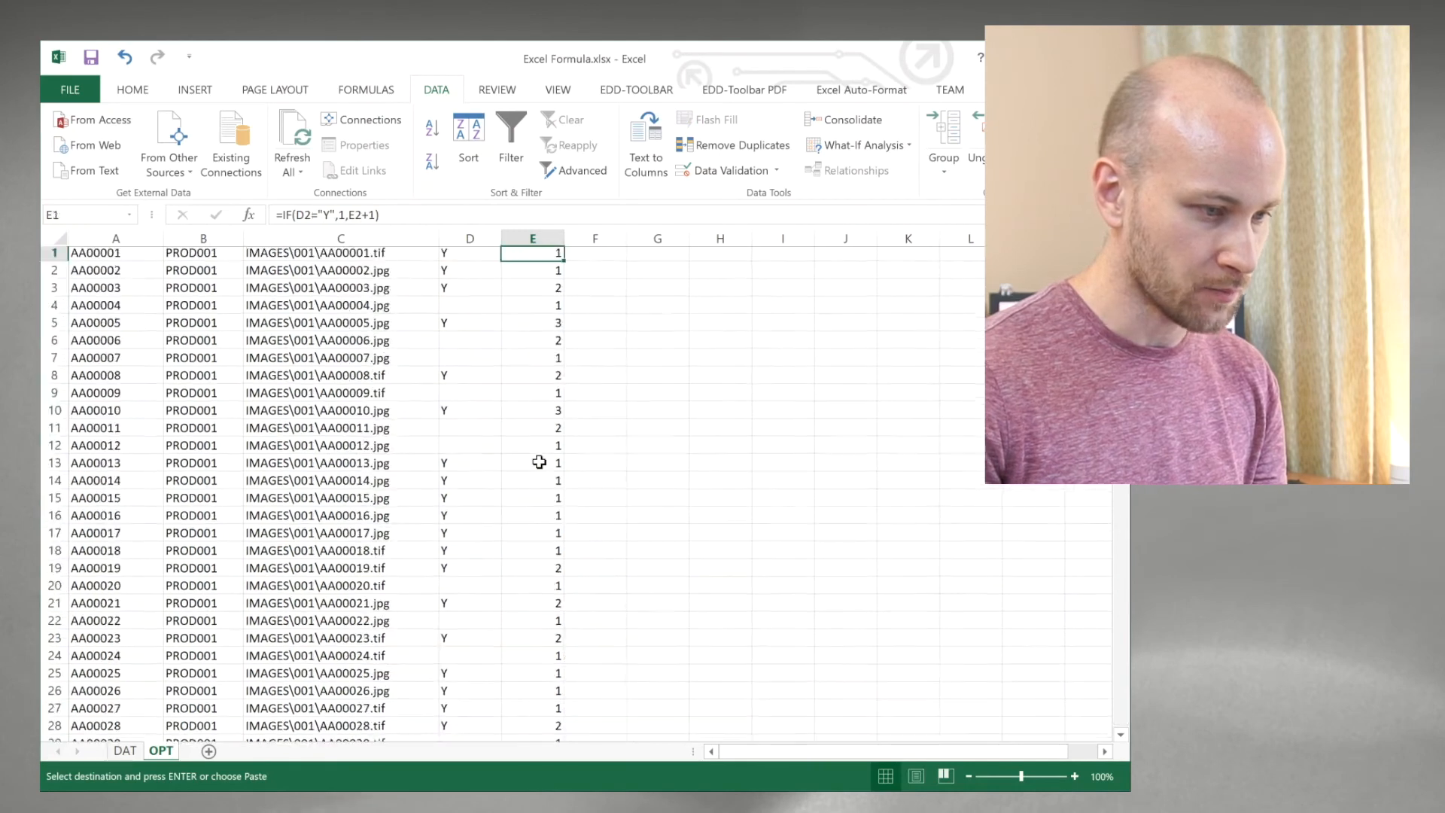
key("ctrl+Down")
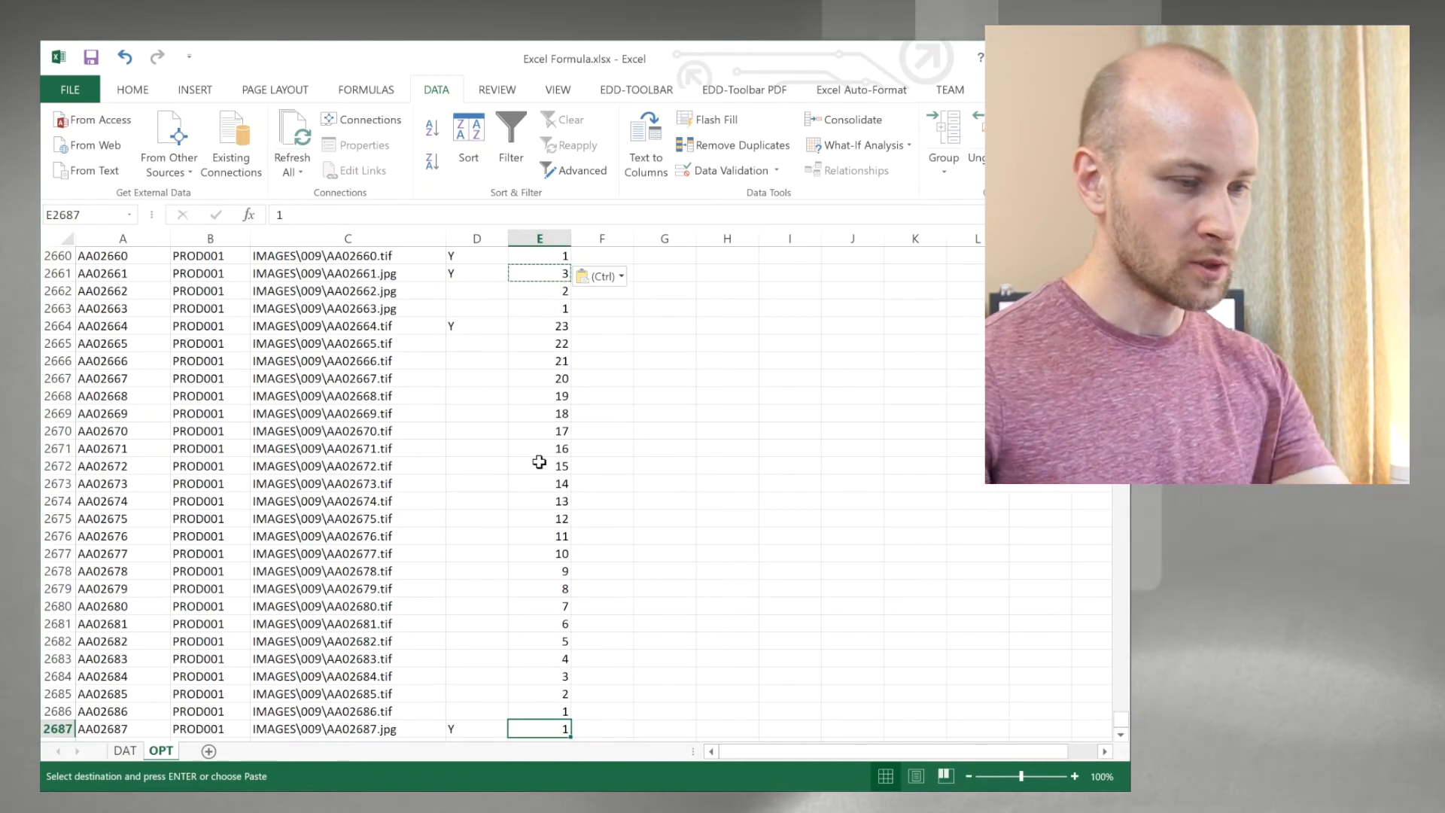
Step: Check the page counts of the document spanning rows 2664 to 2686, then return to E1
left_click_drag(539, 344, 557, 717)
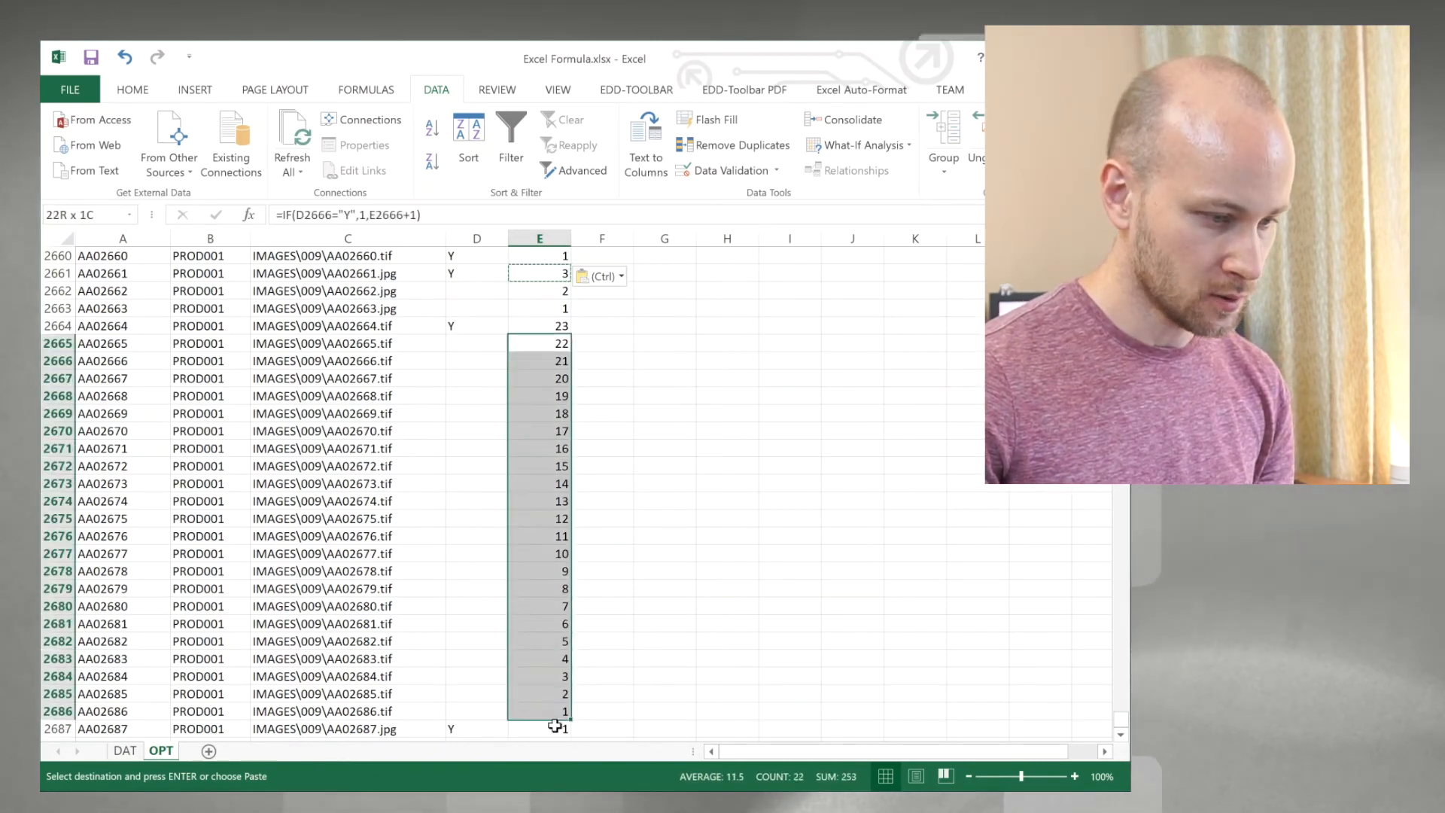
left_click(537, 326)
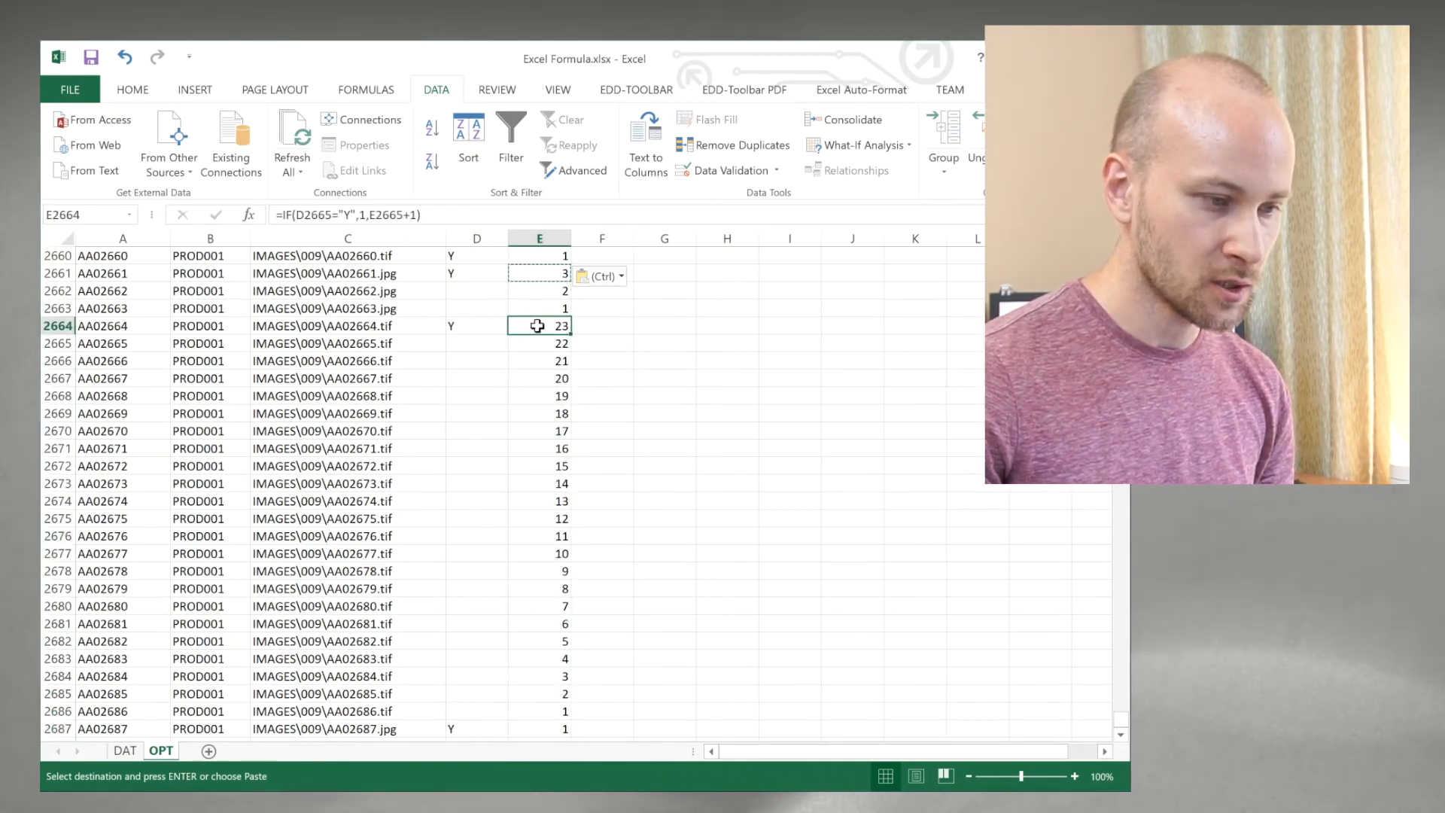
key("ctrl+shift+Up")
key("ctrl+v")
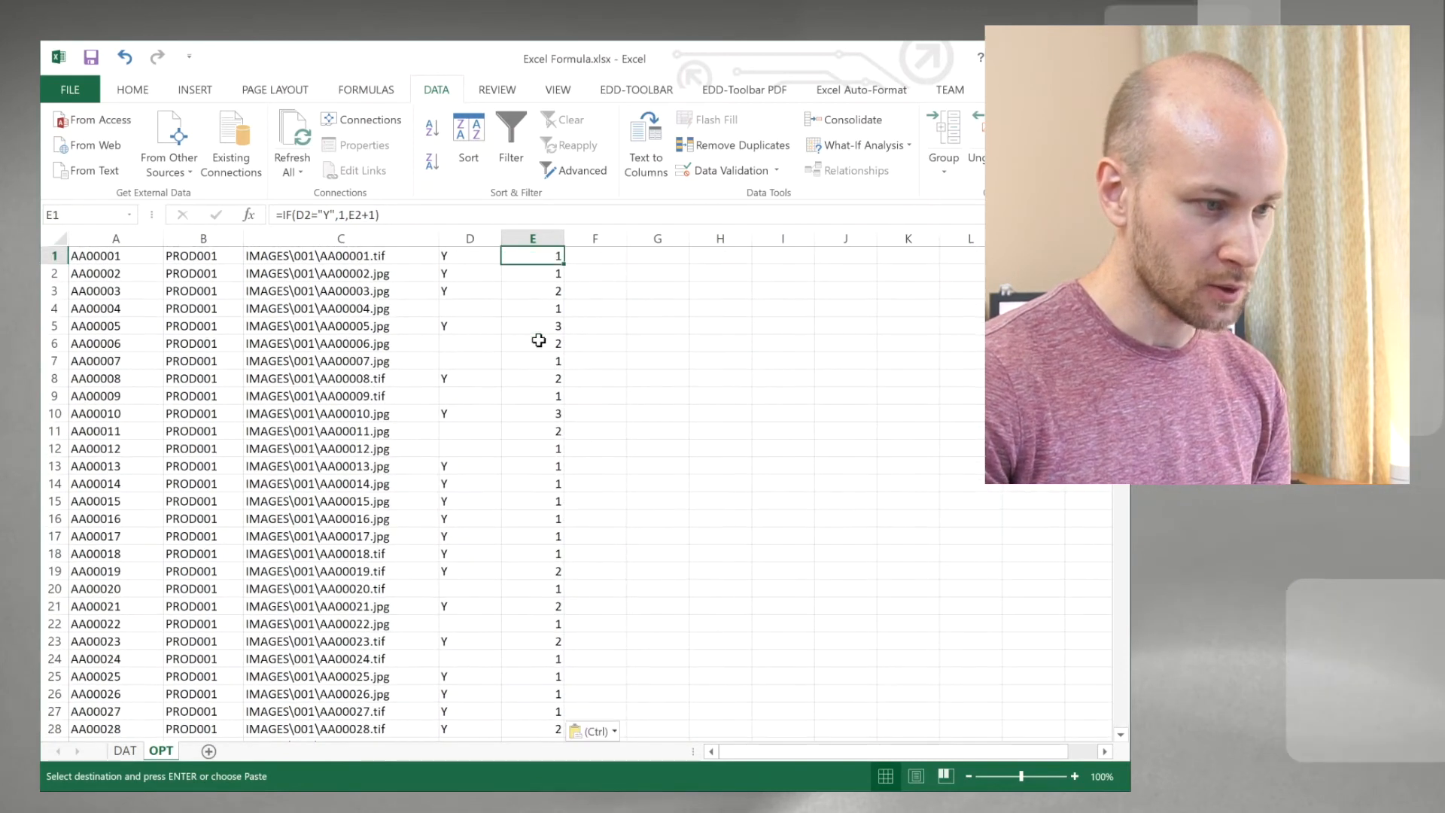
Step: Enter the formula =IF(D1="Y",E1,"") in F1 to keep page counts only on document start rows
left_click(602, 256)
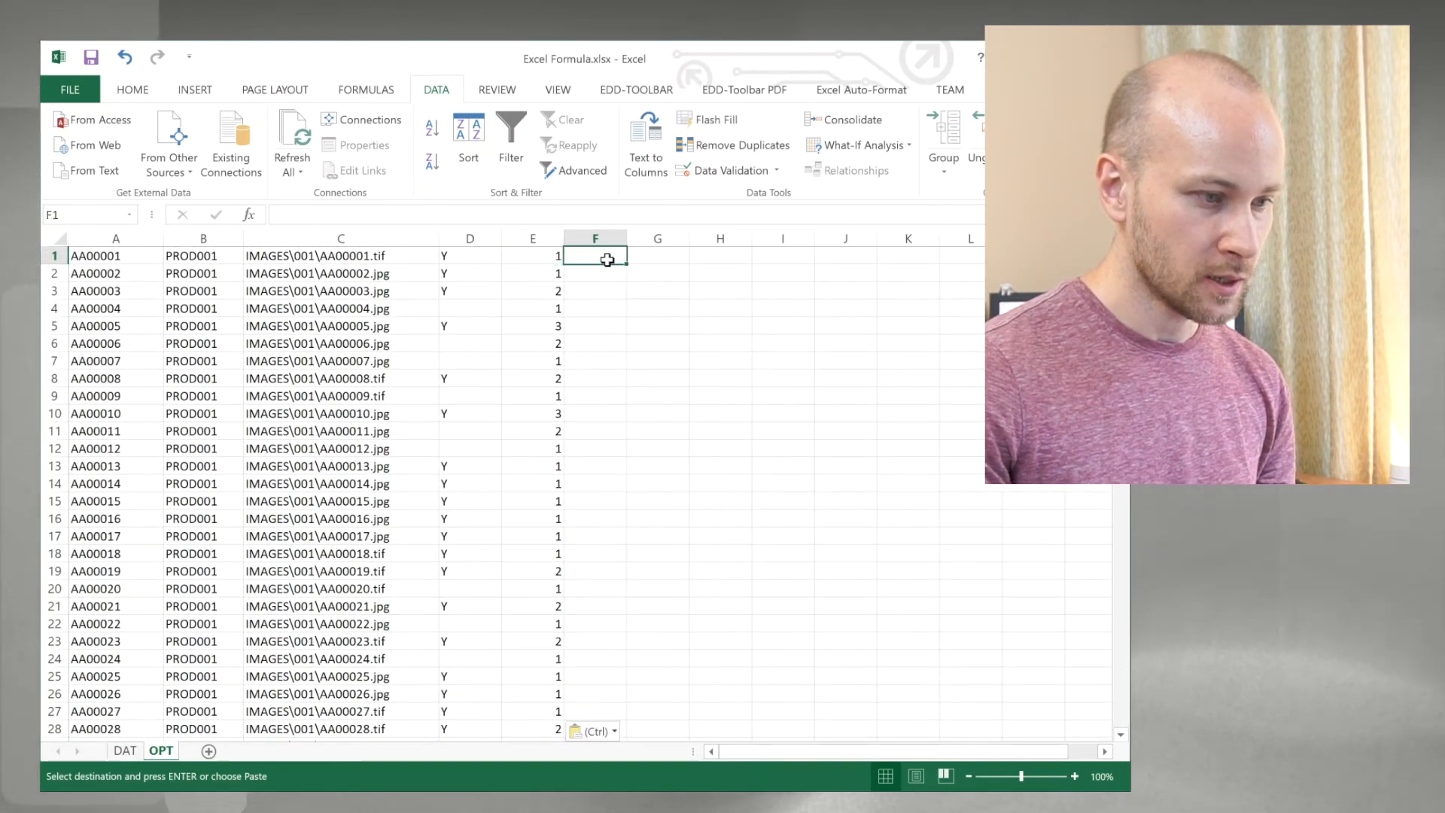
type("=if")
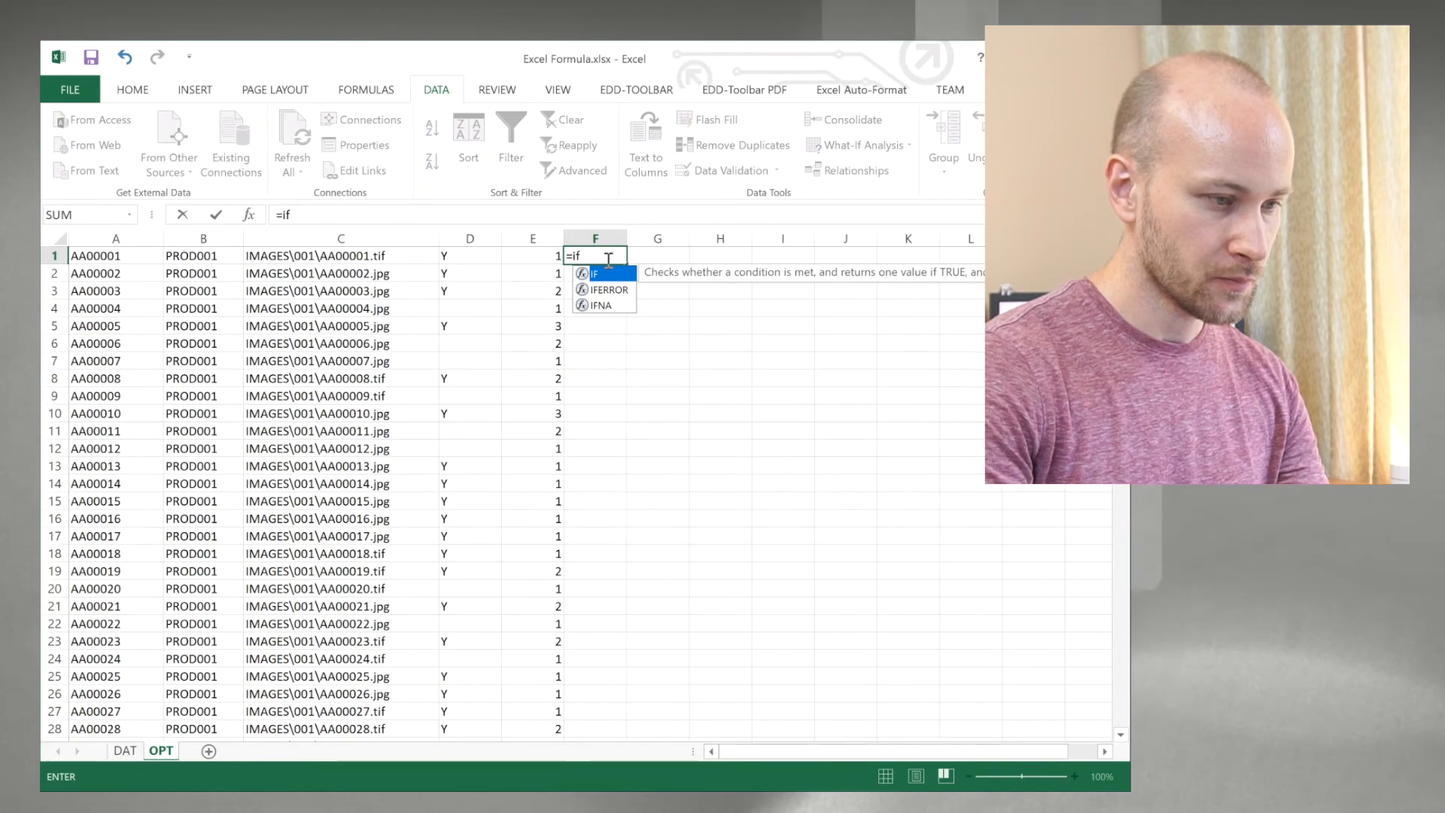
type("(d1=")
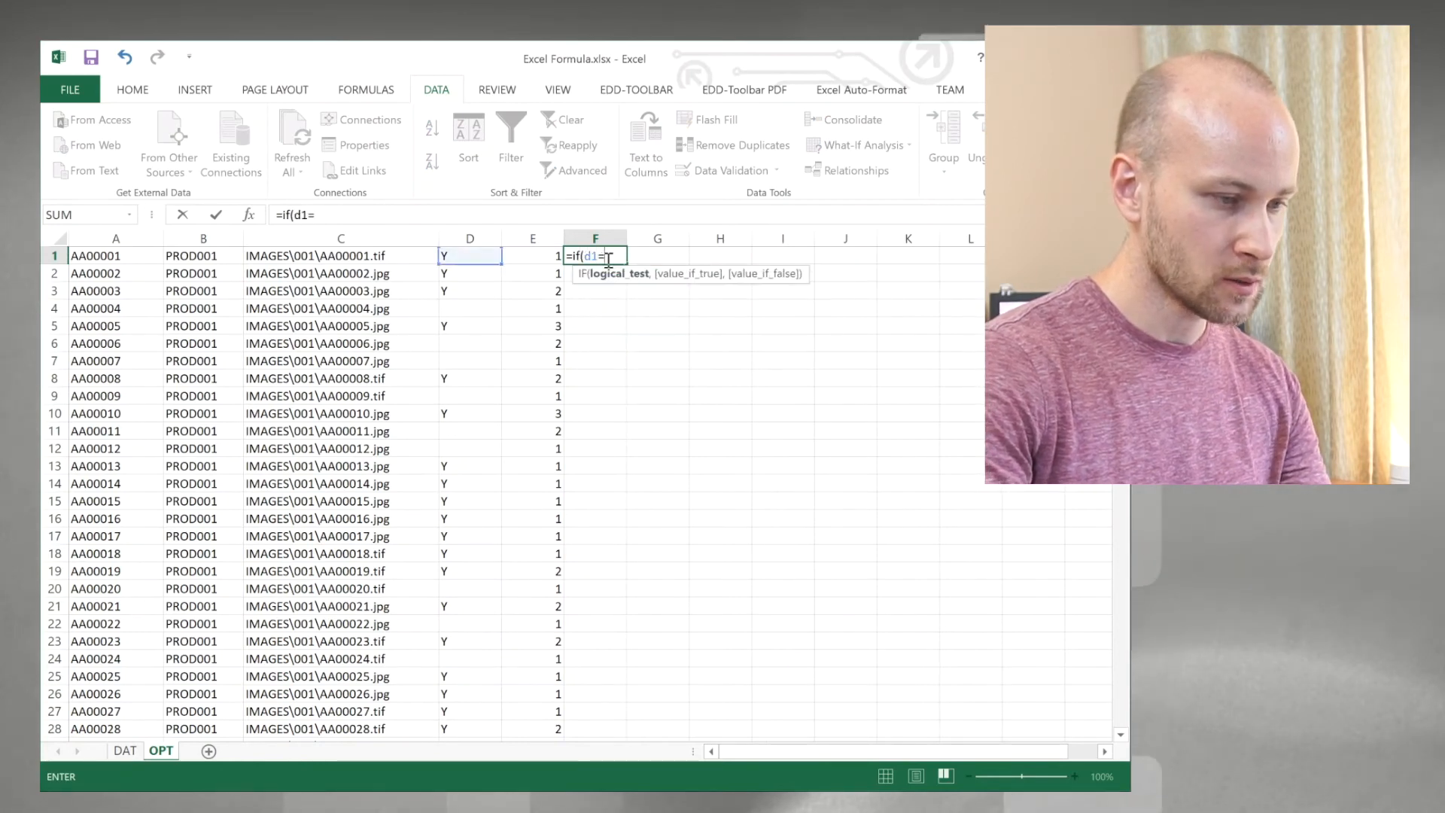
type("Y\",e1,\"\")")
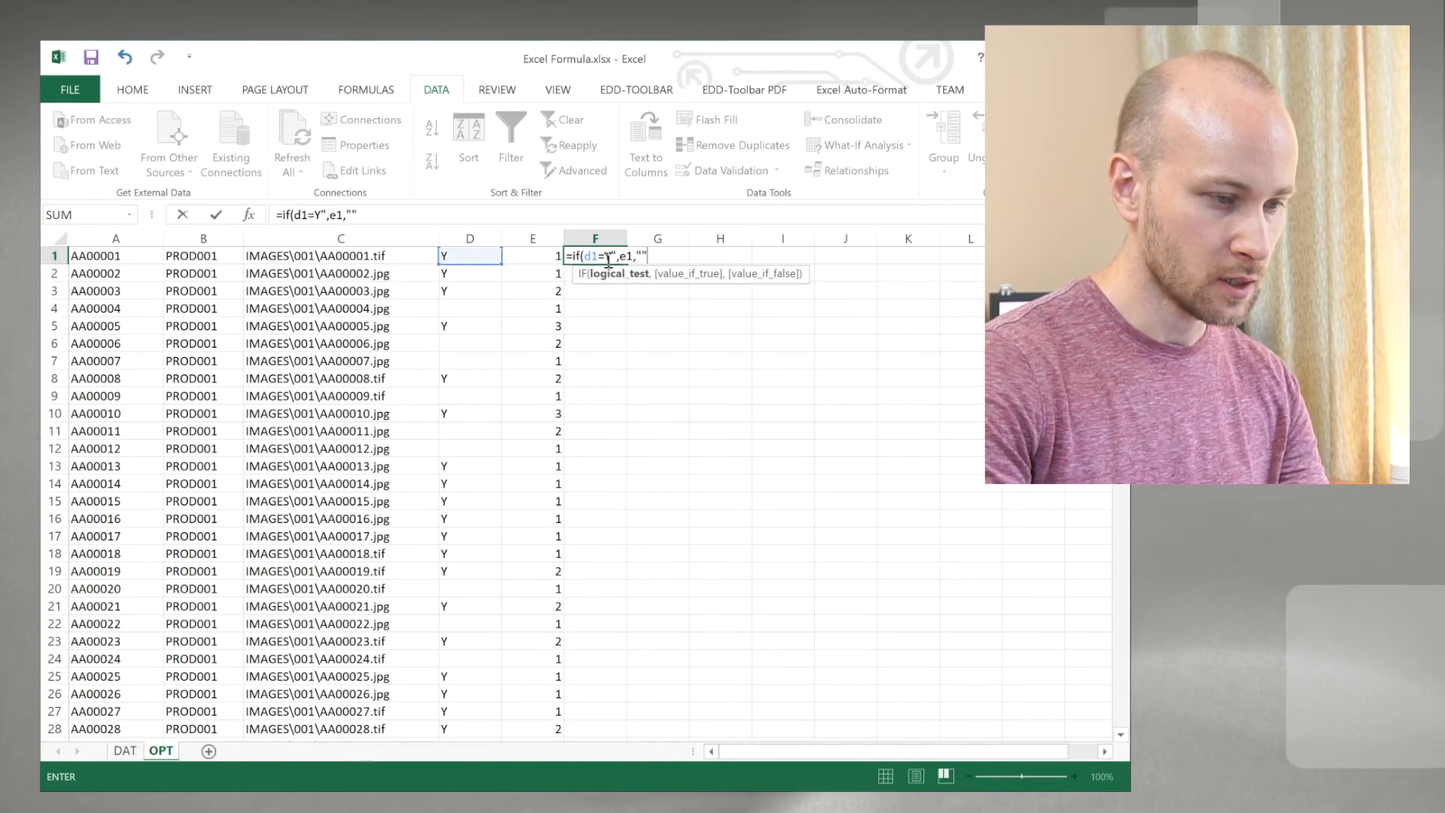
key("Return")
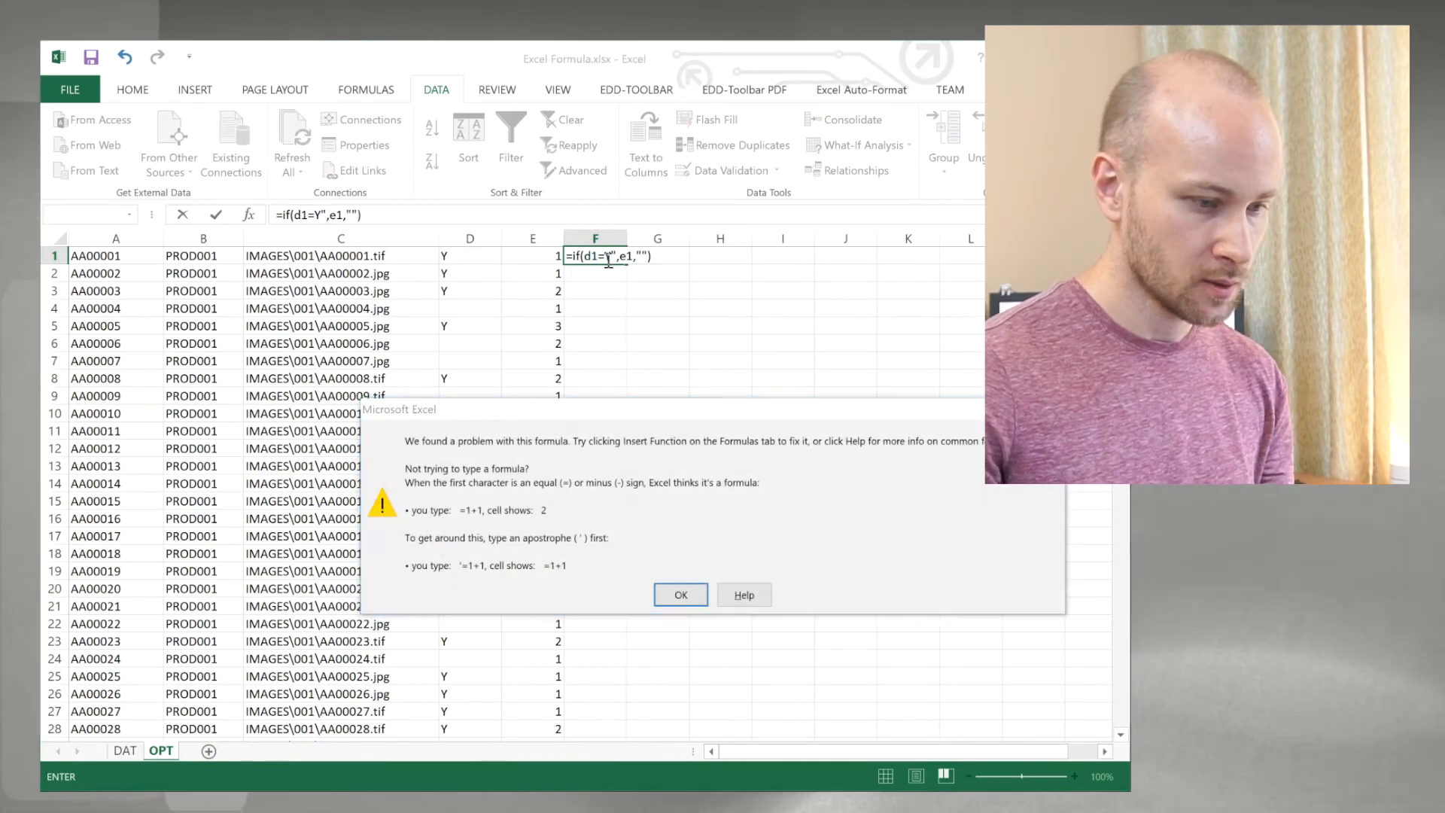
key("Return")
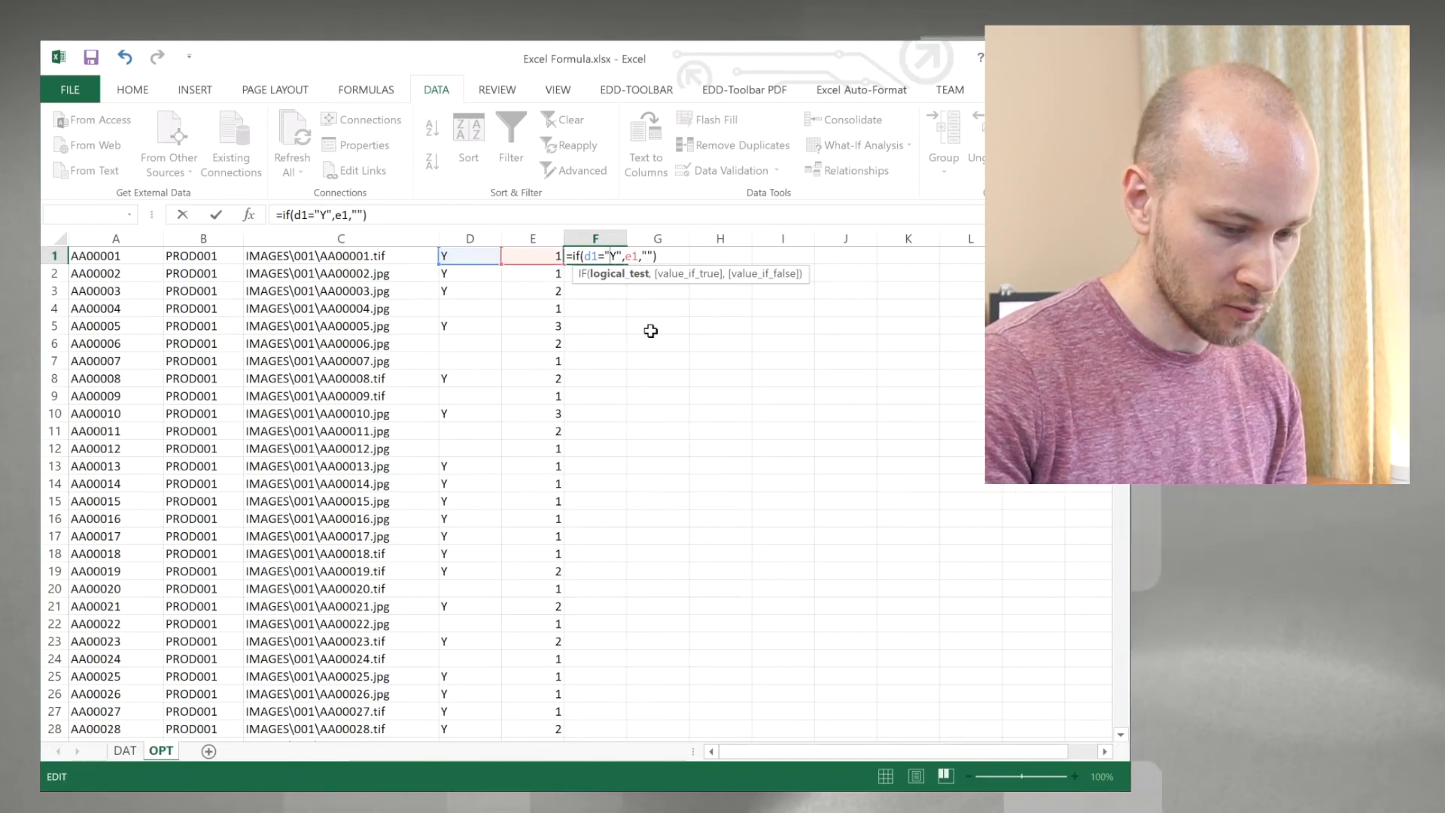
key("Return")
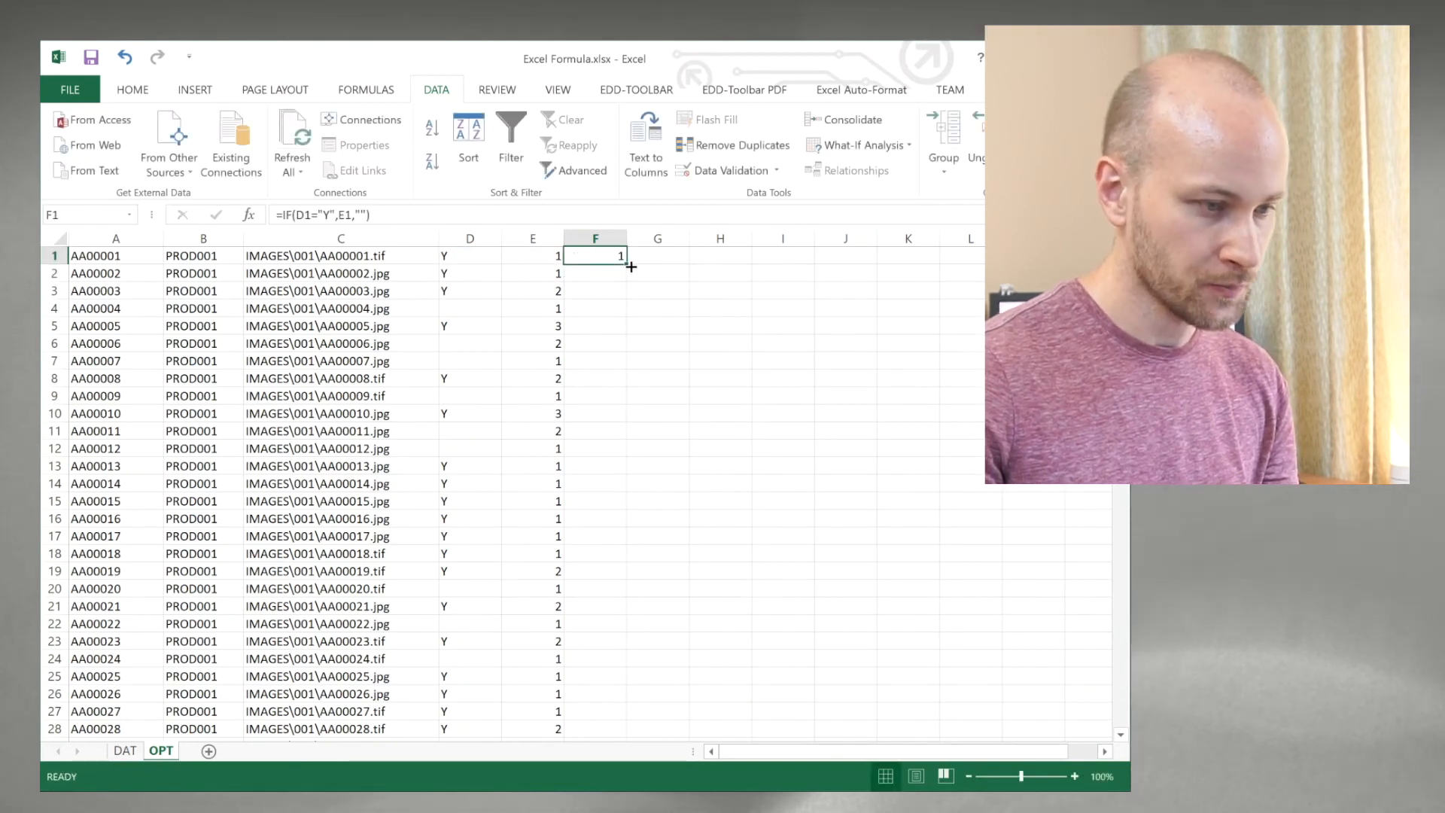
Step: Fill the F1 formula down column F and replace the column's formulas with their values
double_click(630, 264)
left_click(613, 343)
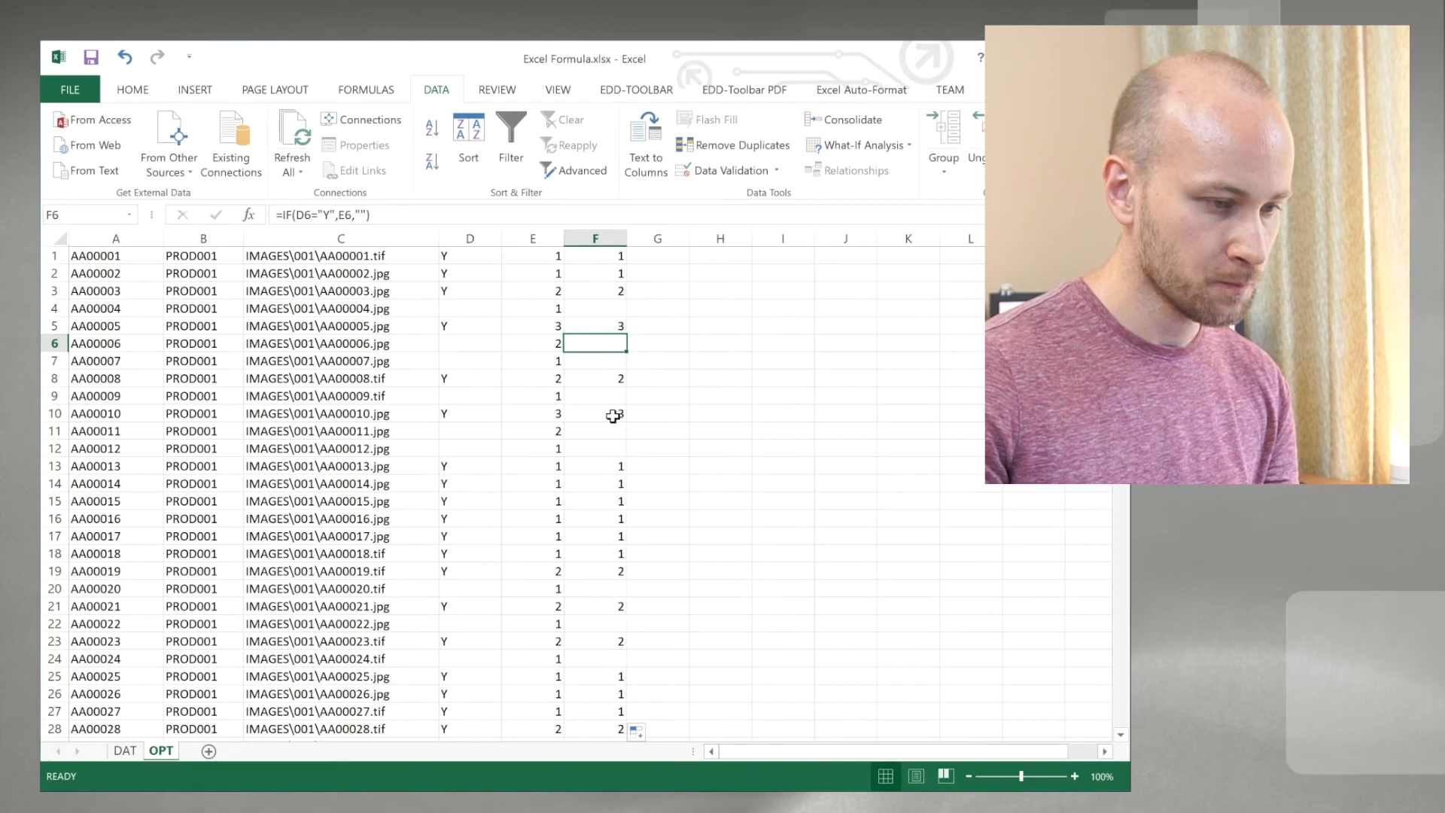
left_click(594, 237)
right_click(595, 238)
left_click(614, 274)
right_click(611, 247)
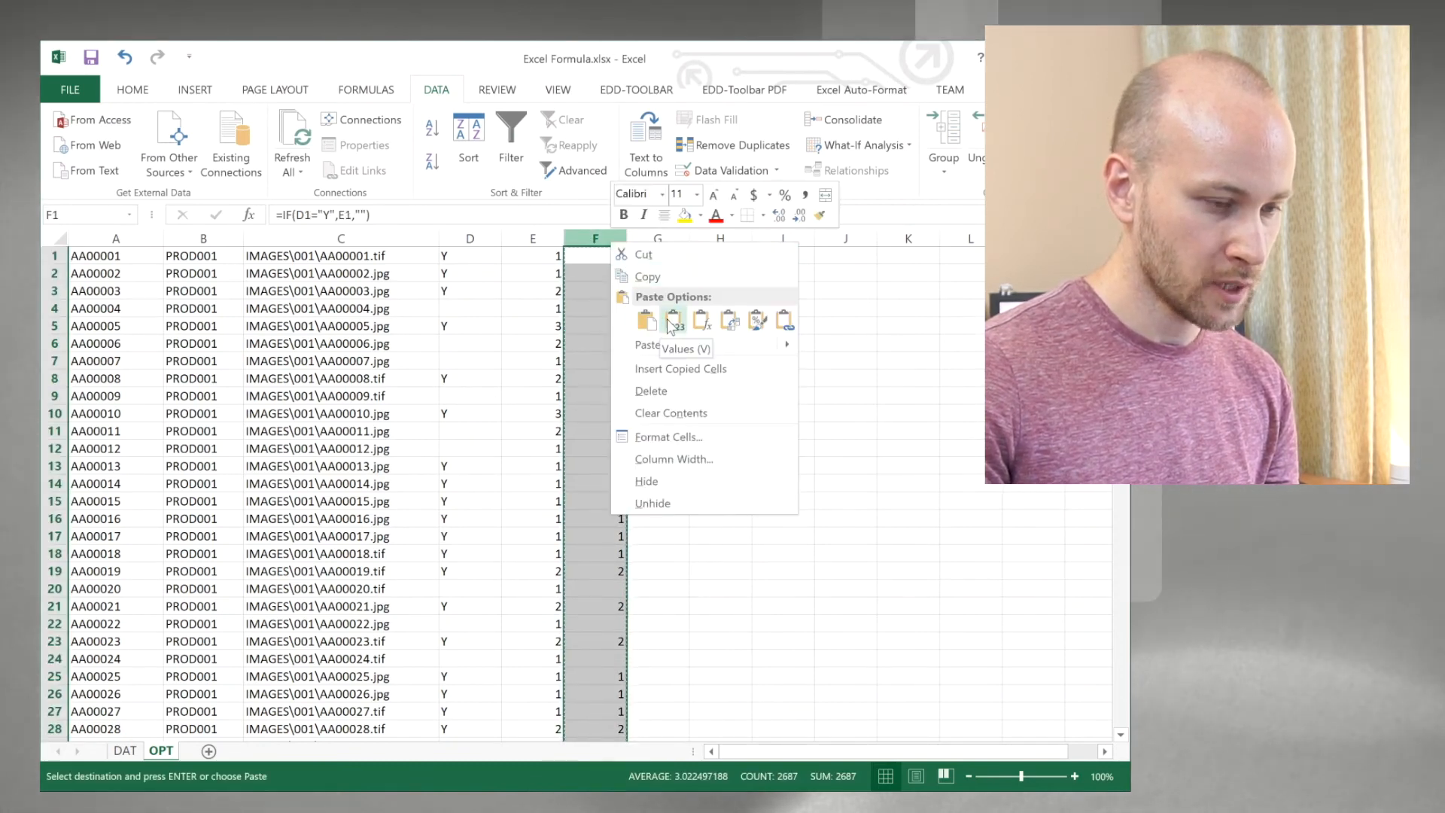
left_click(672, 321)
Step: Delete helper column E with the running page-count formulas
left_click(542, 238)
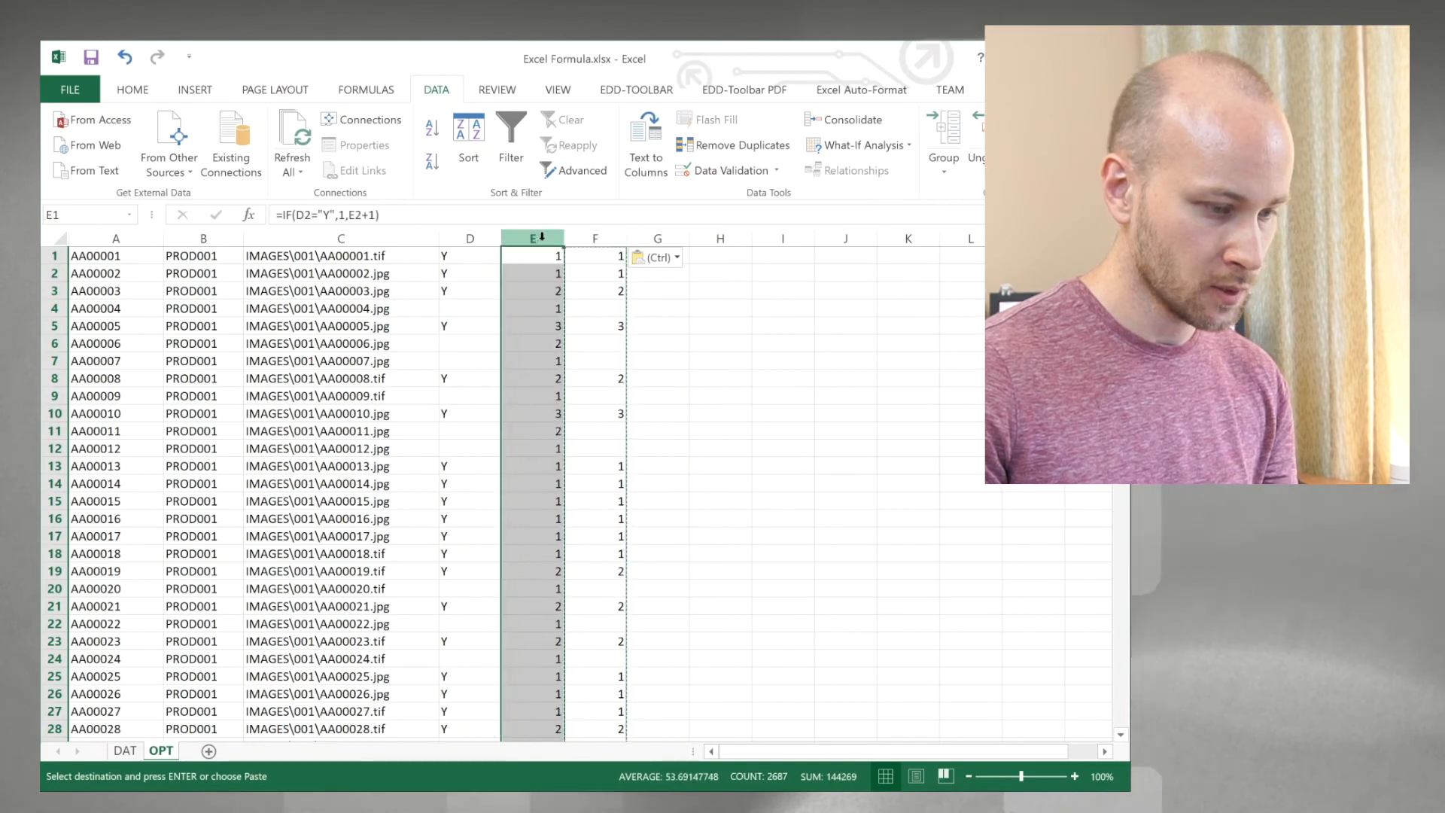
key("alt+e")
key("d")
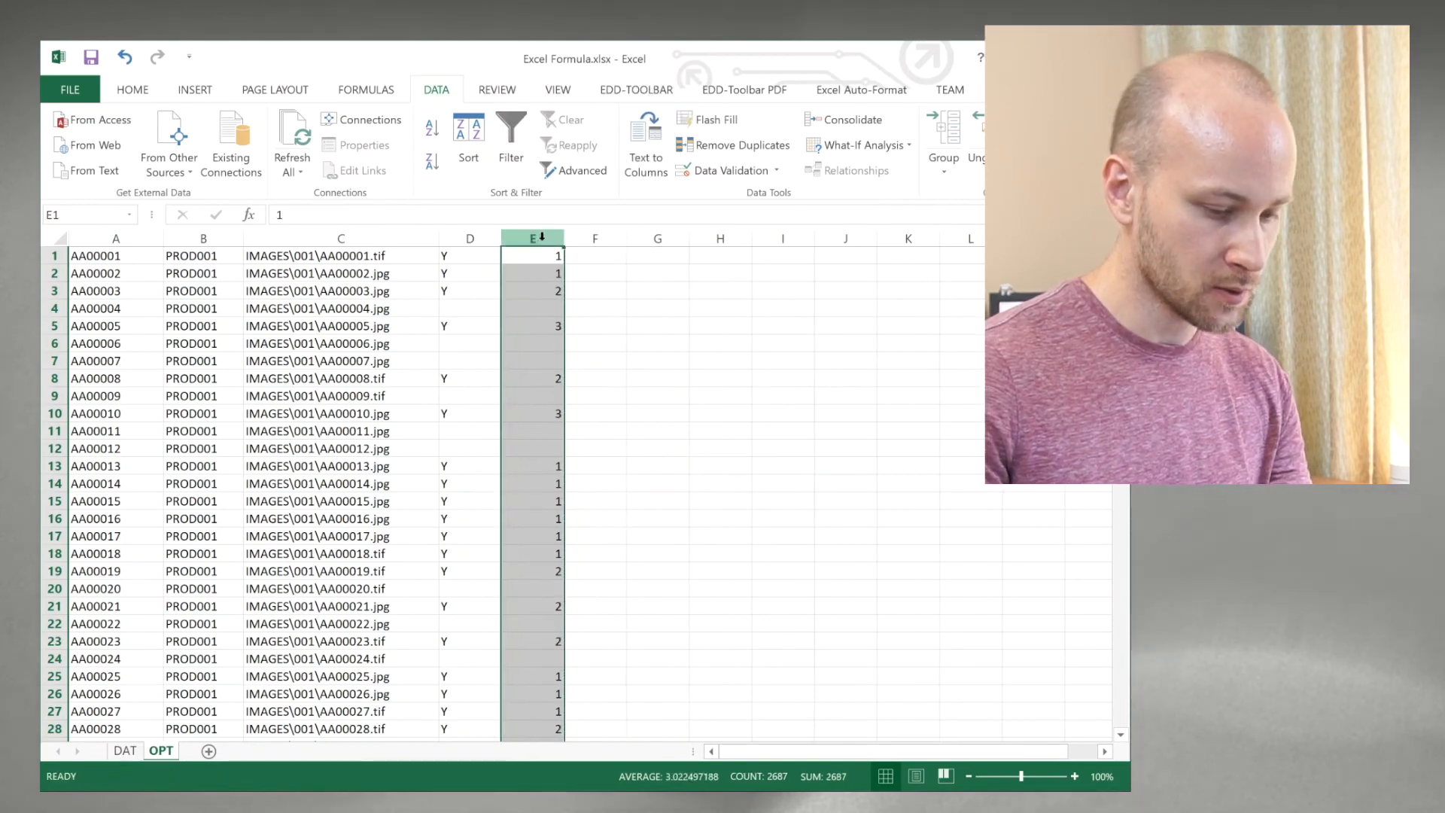
Step: Insert two blank columns before the page counts in column E
key("alt+i")
key("Escape")
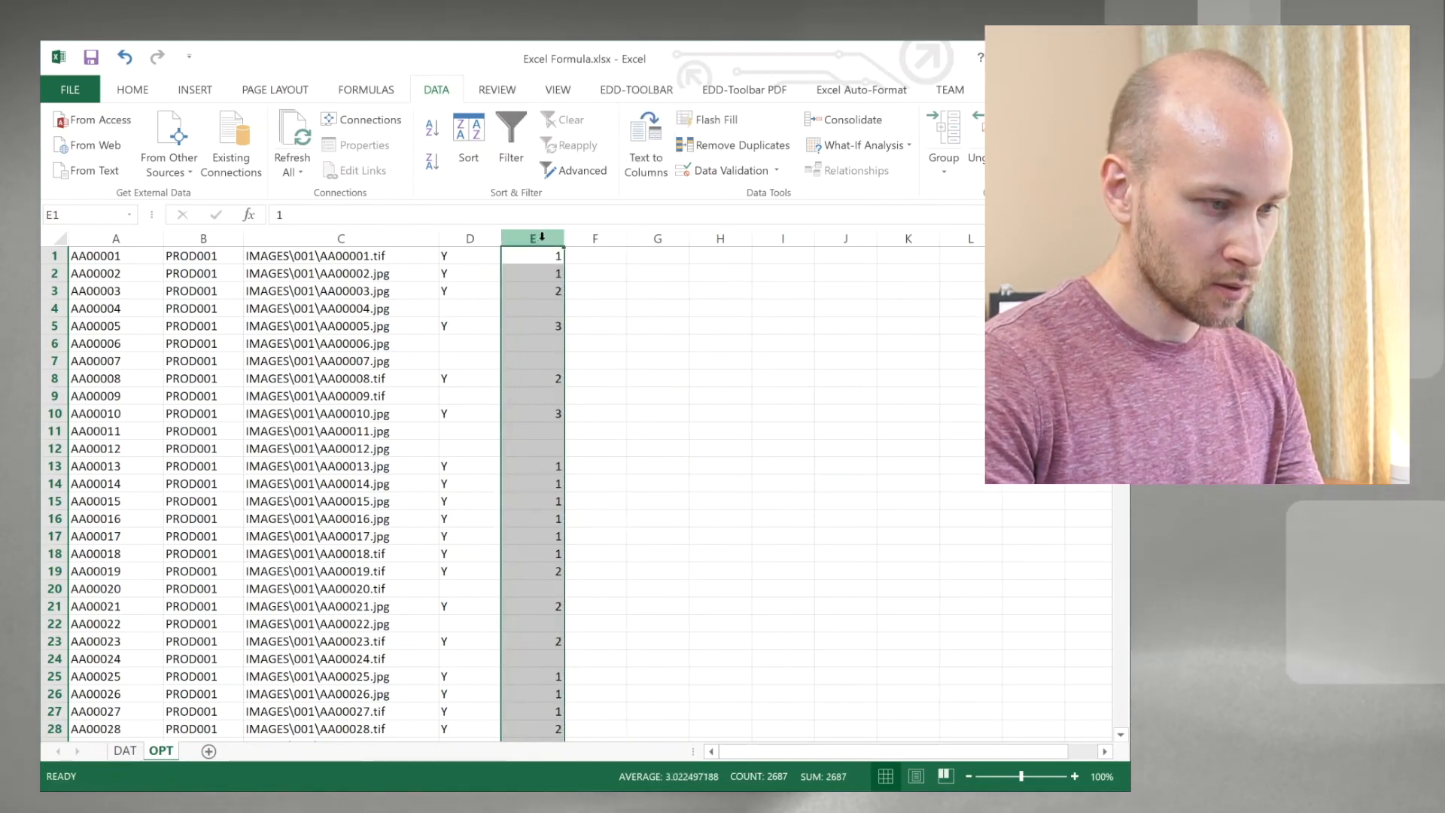
left_click(532, 291)
right_click(532, 238)
left_click(579, 367)
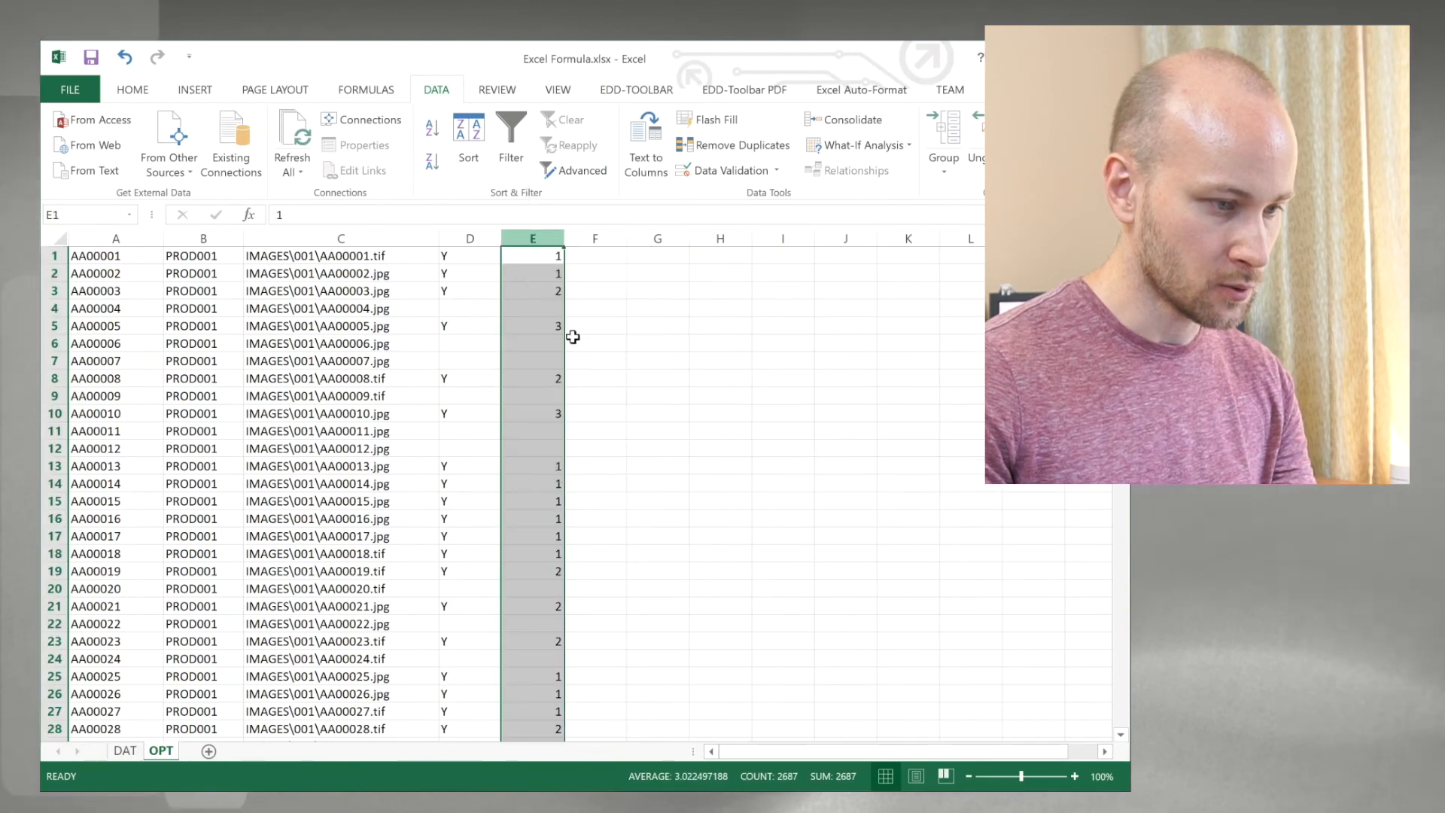
right_click(542, 238)
left_click(594, 380)
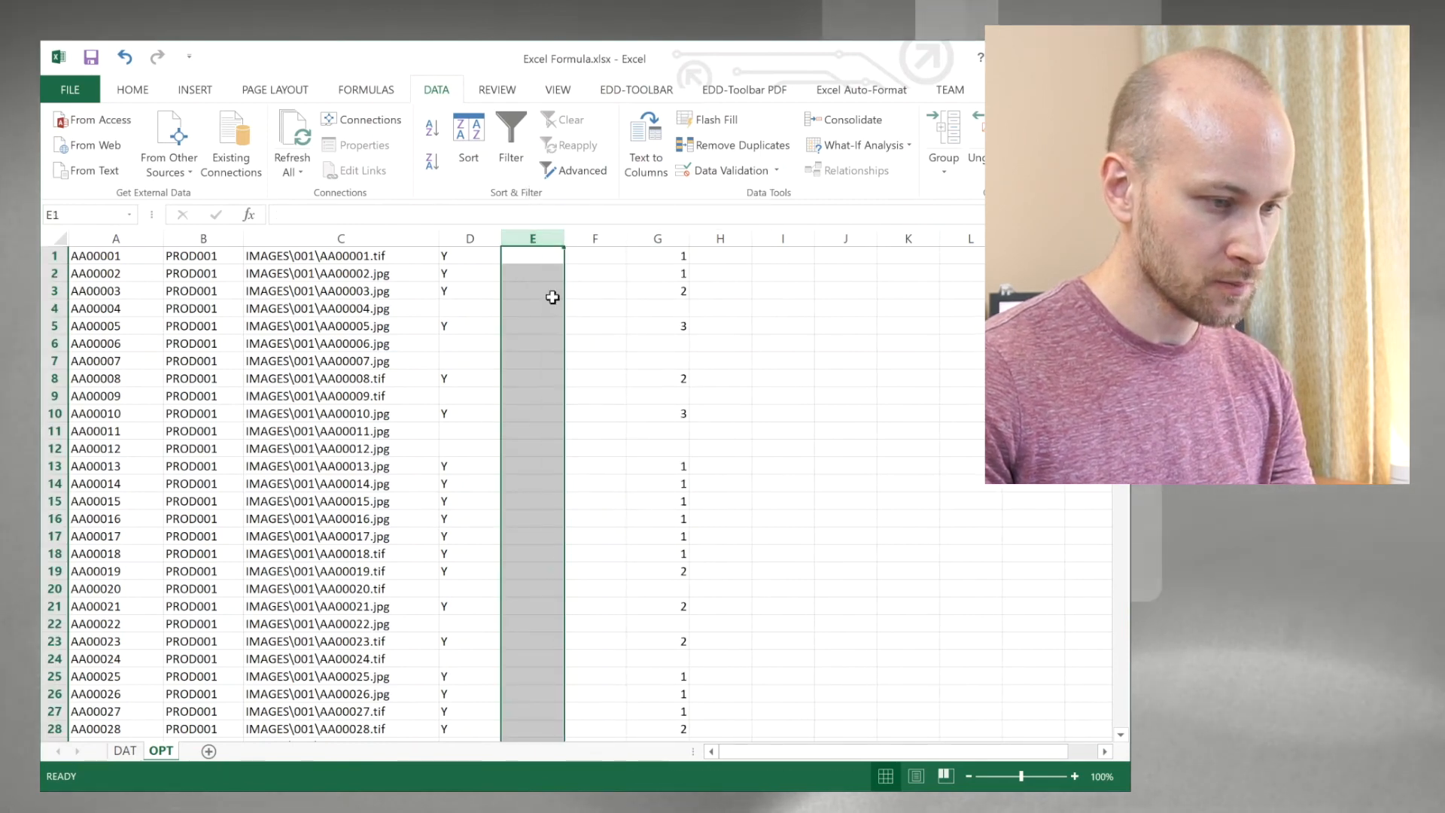
left_click(620, 297)
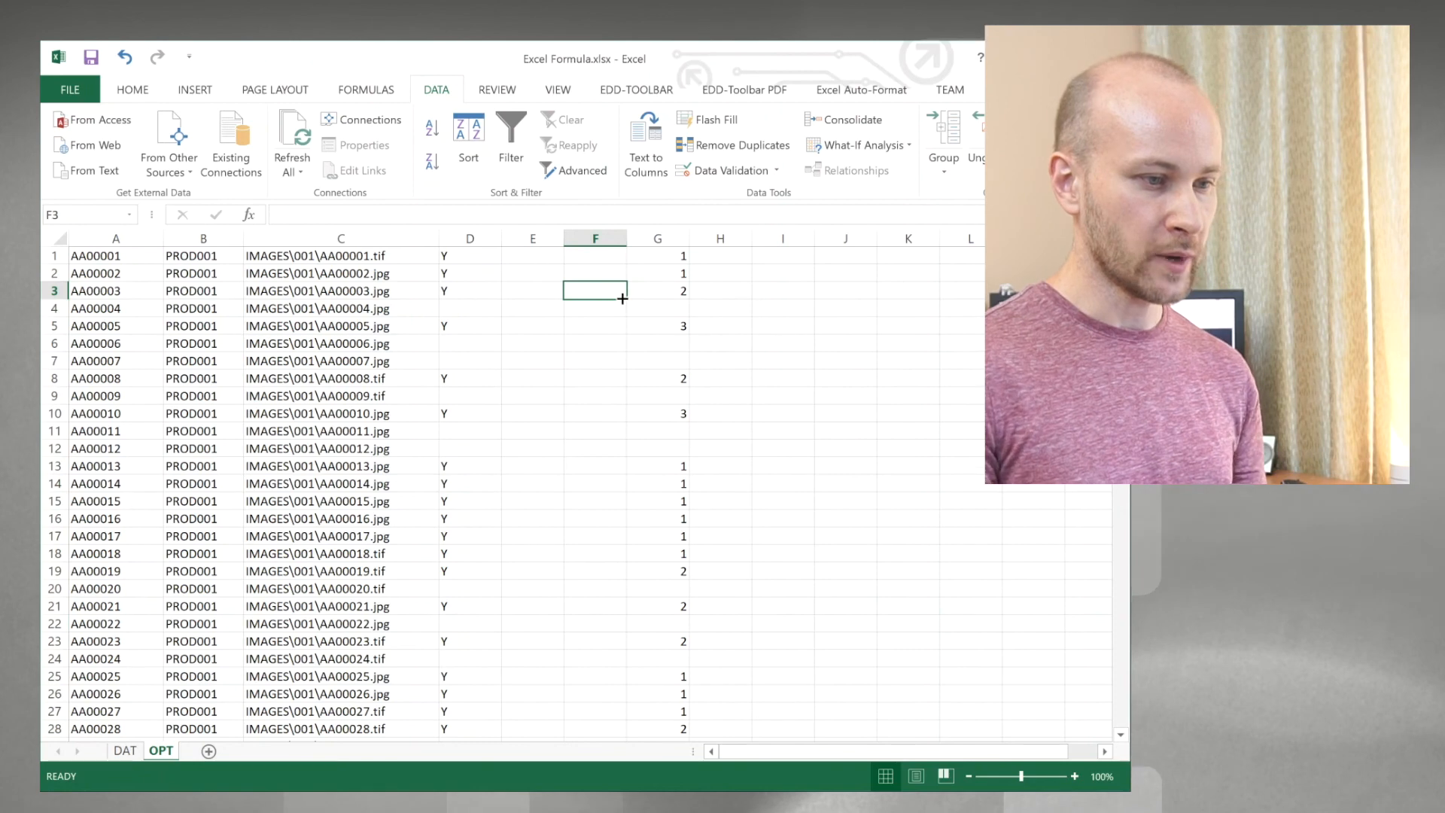